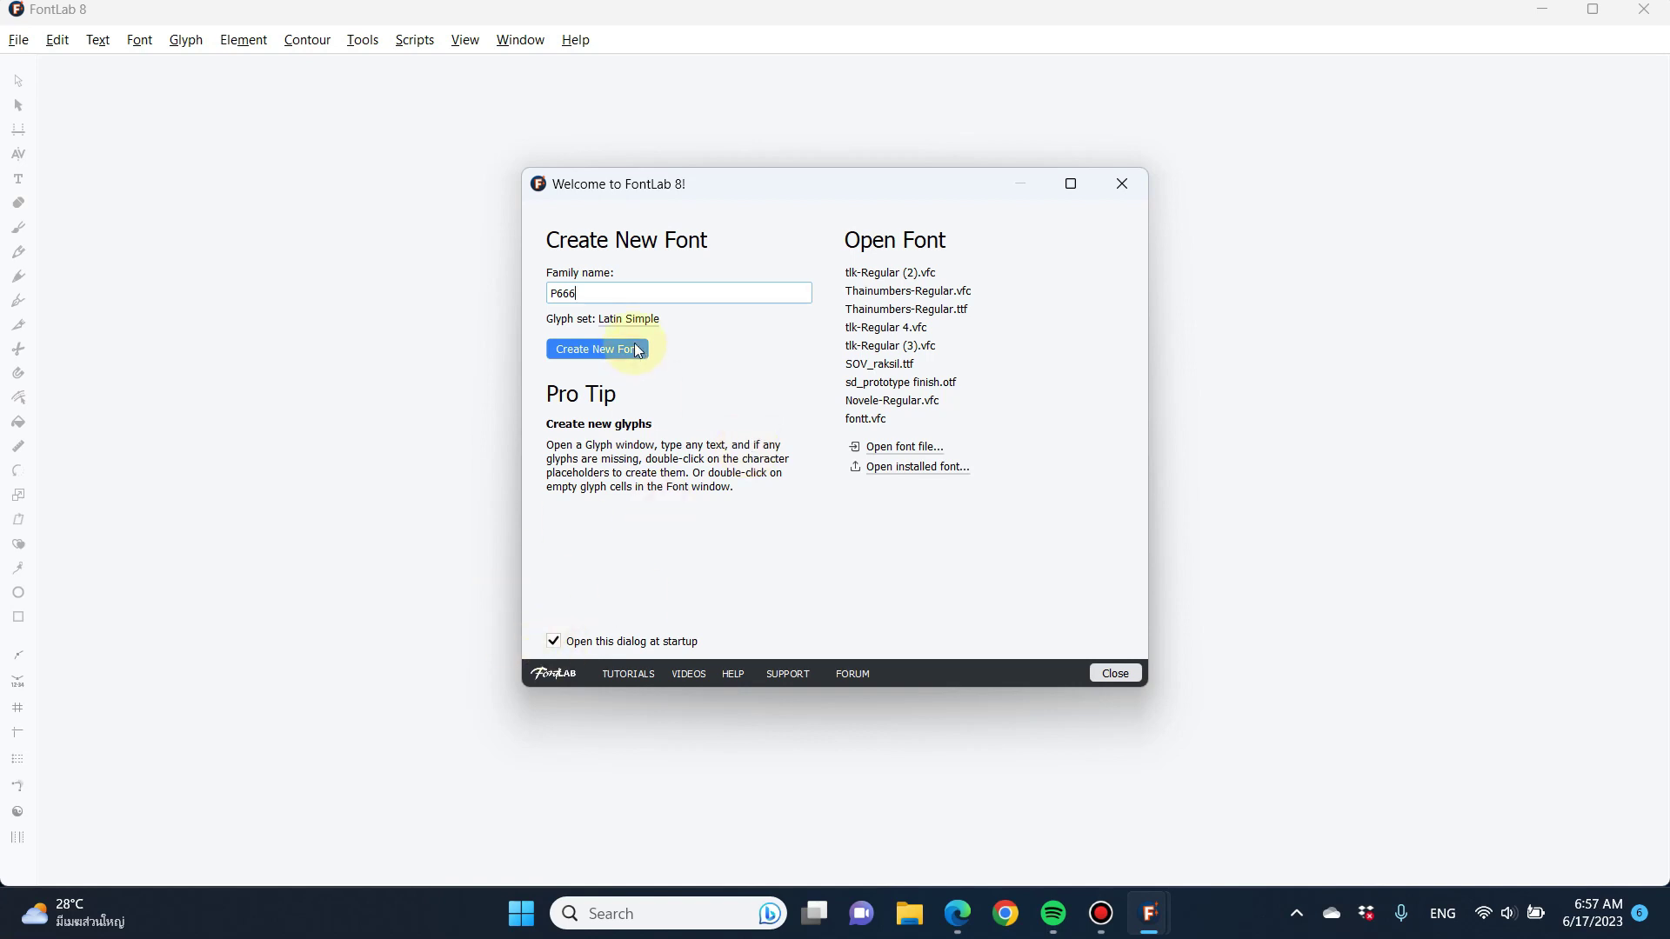
left_click(652, 326)
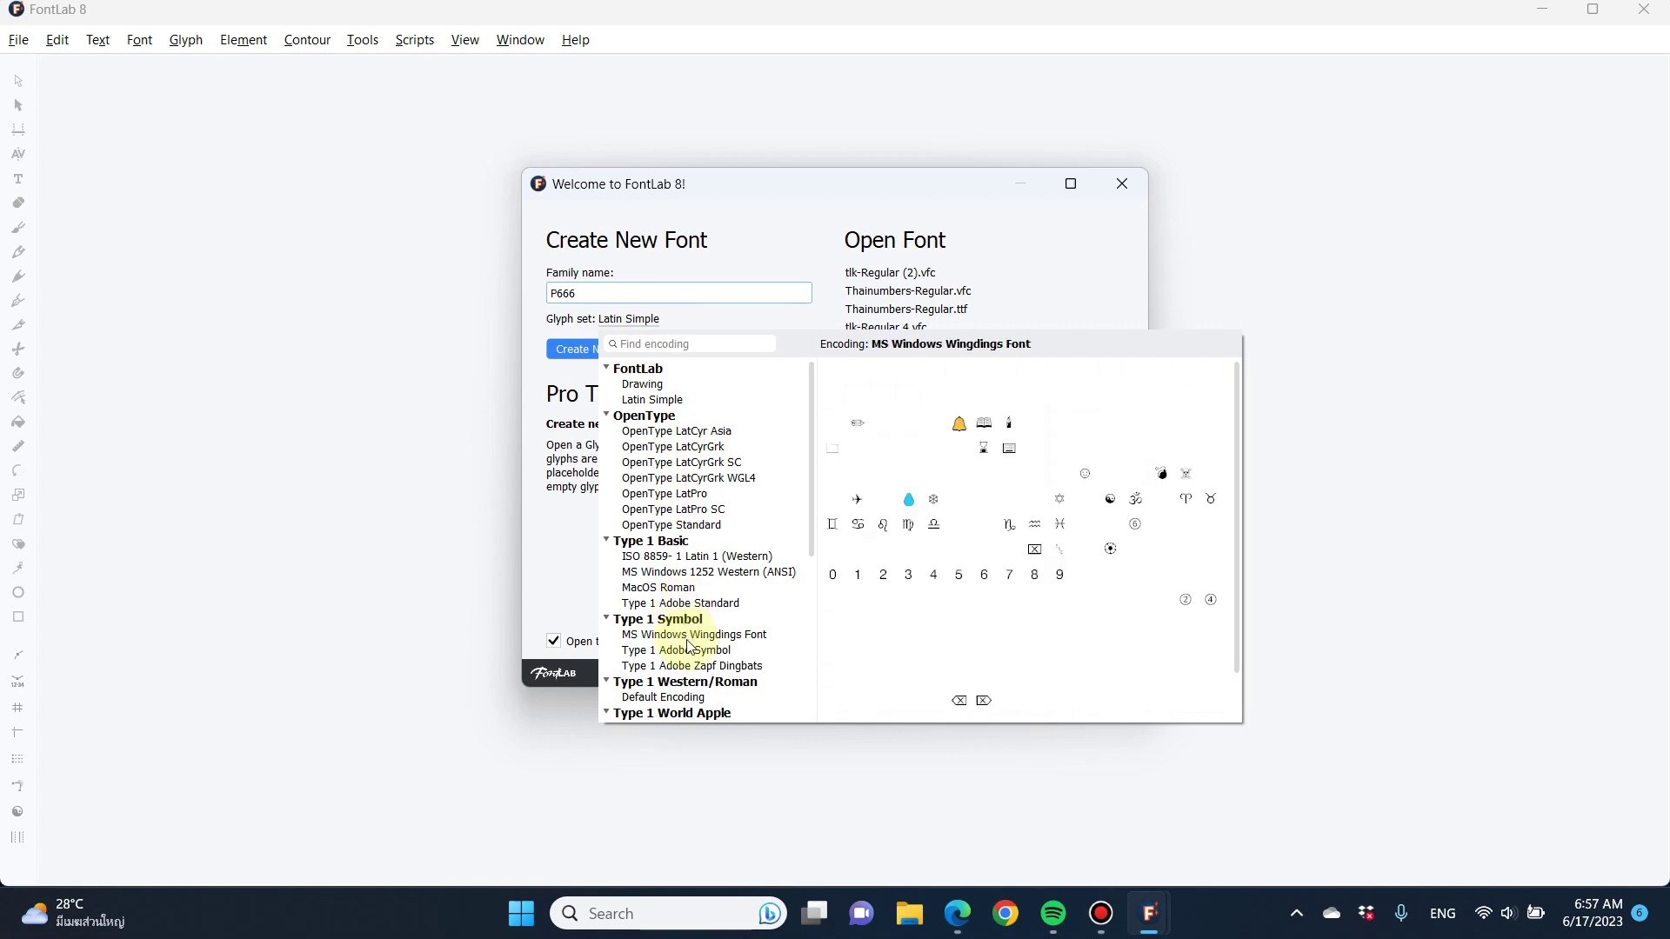
scroll(692, 644, "down", 5)
scroll(690, 654, "down", 2)
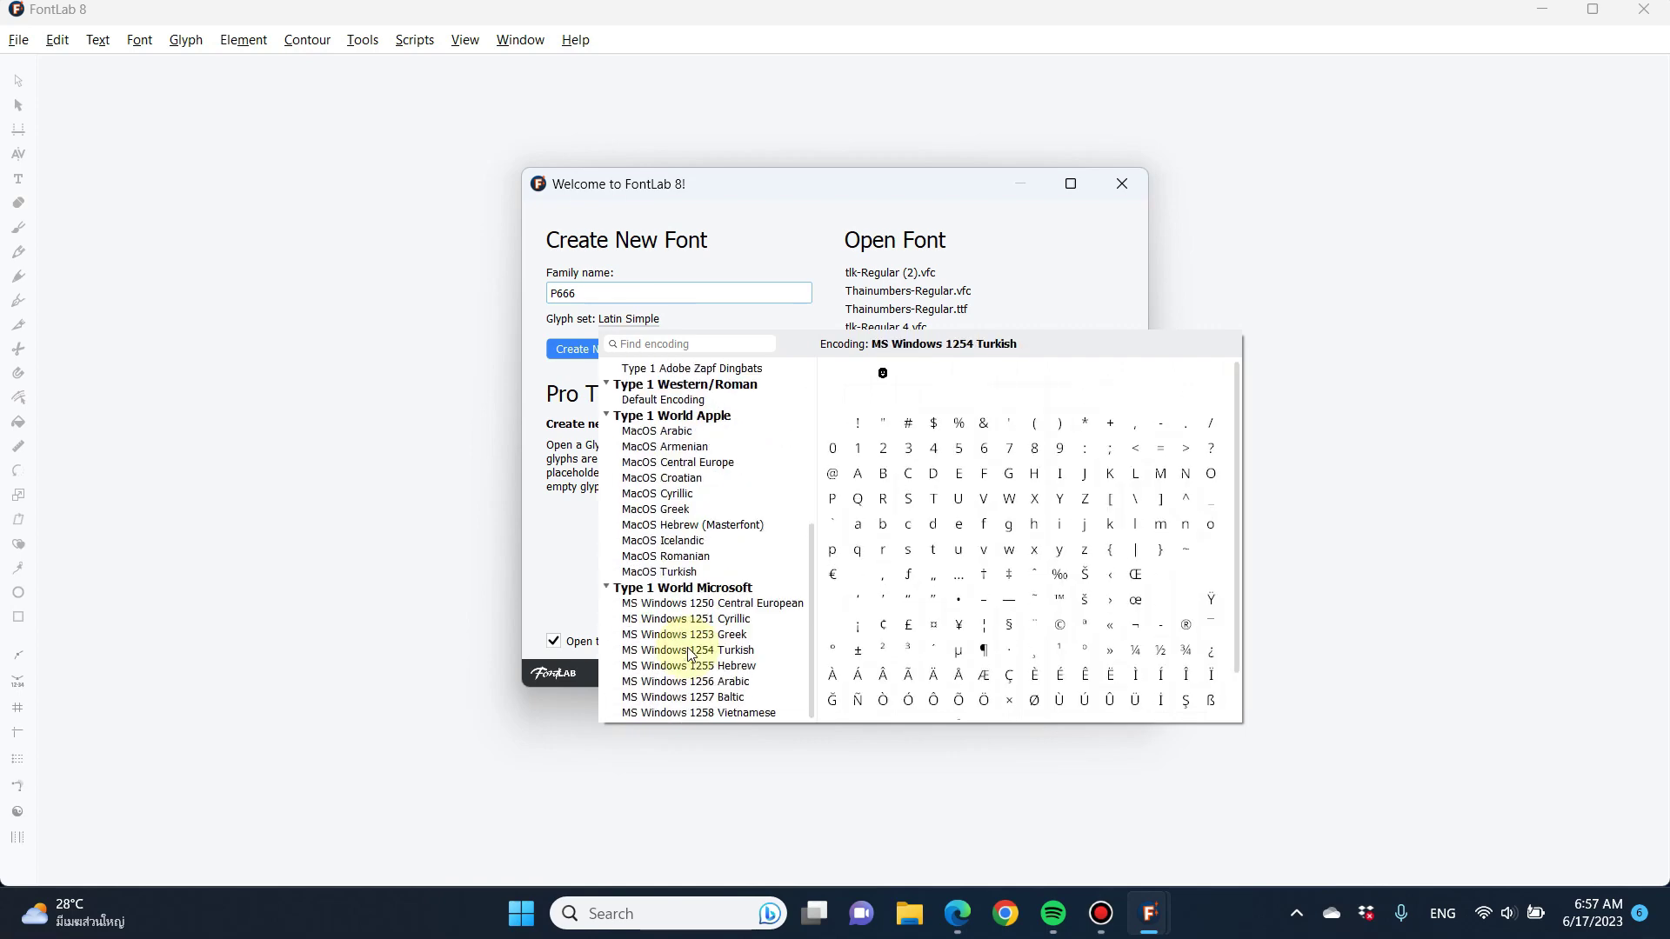
scroll(689, 654, "up", 6)
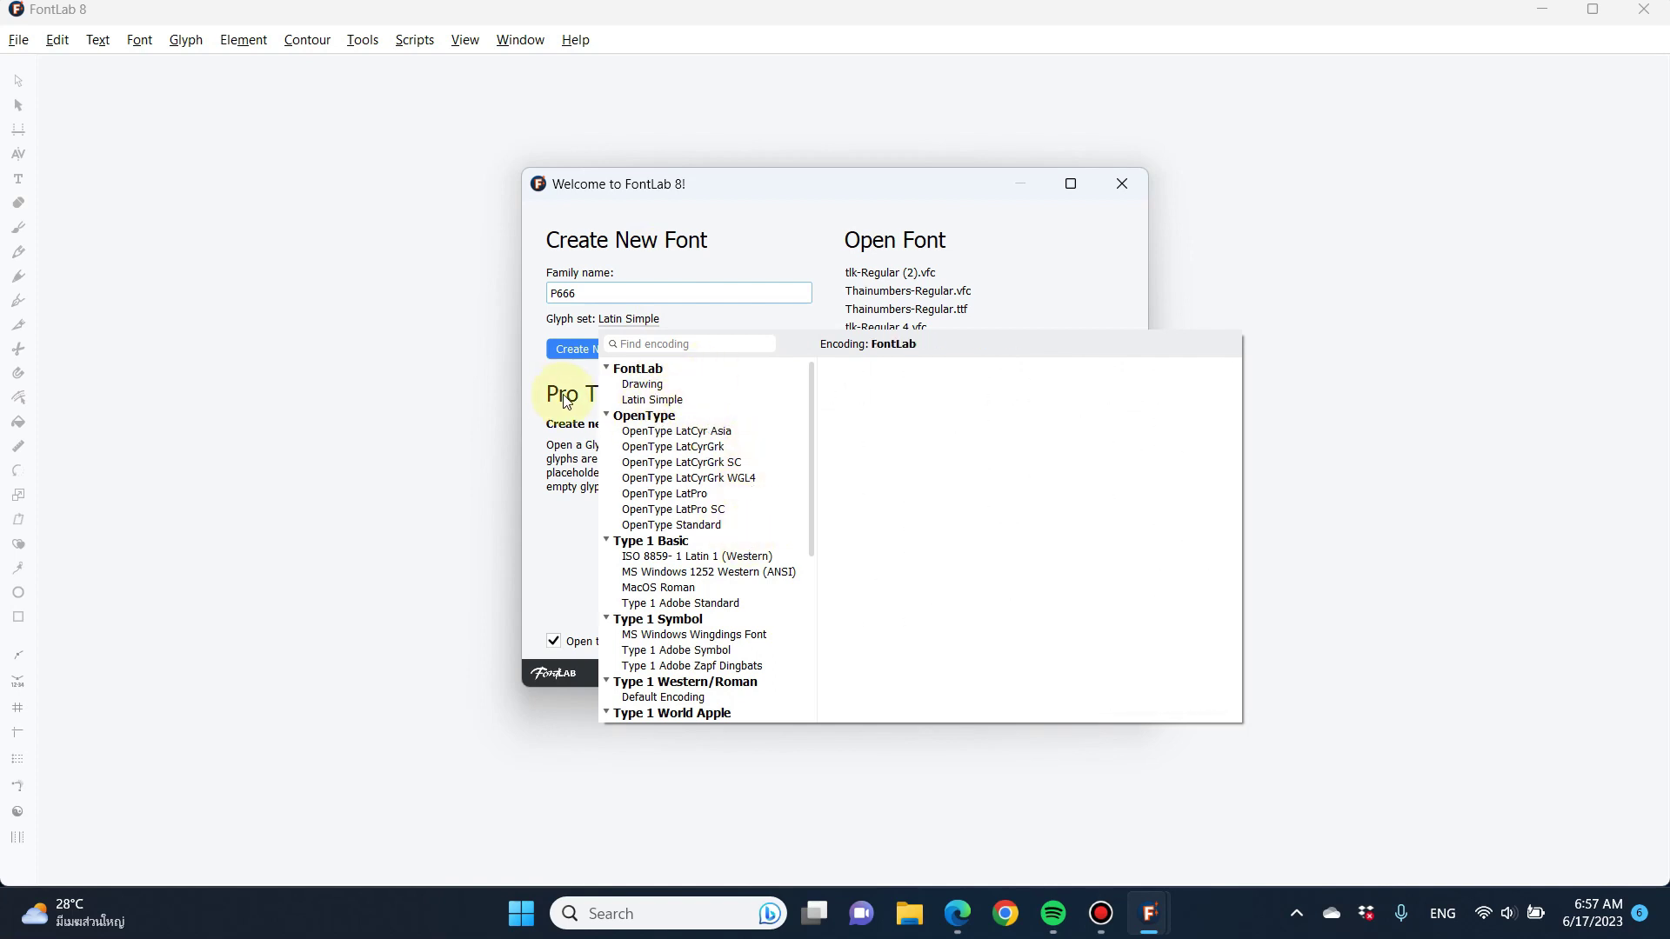
left_click(697, 323)
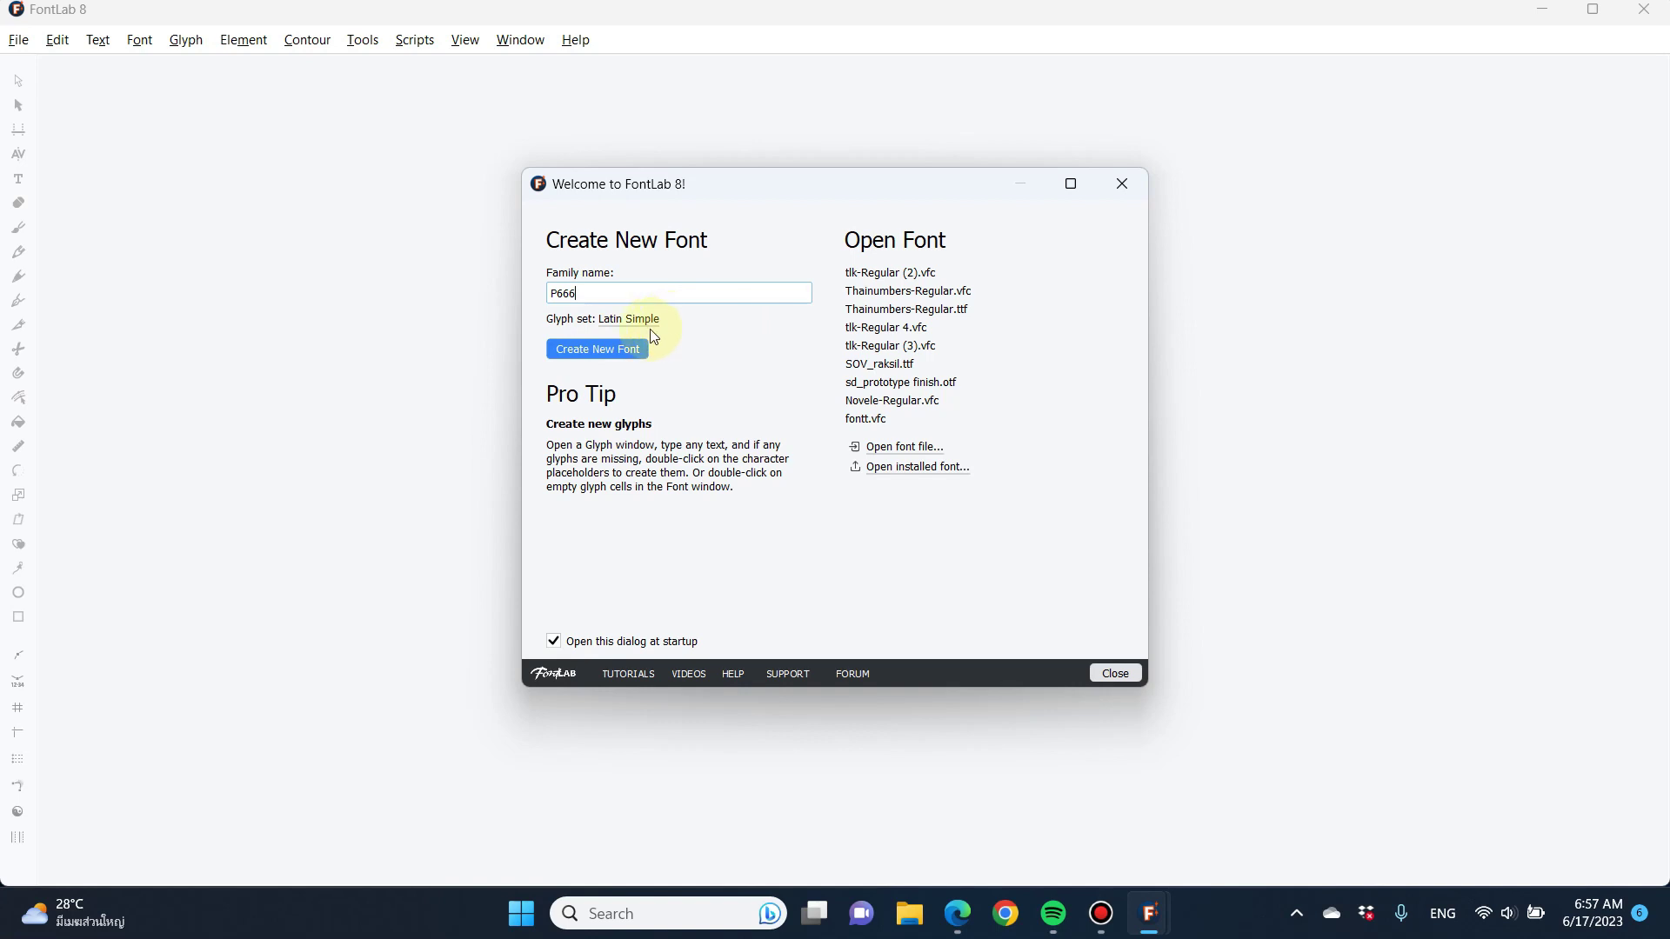
Create the new P666 font and scroll through its glyph grid
left_click(588, 352)
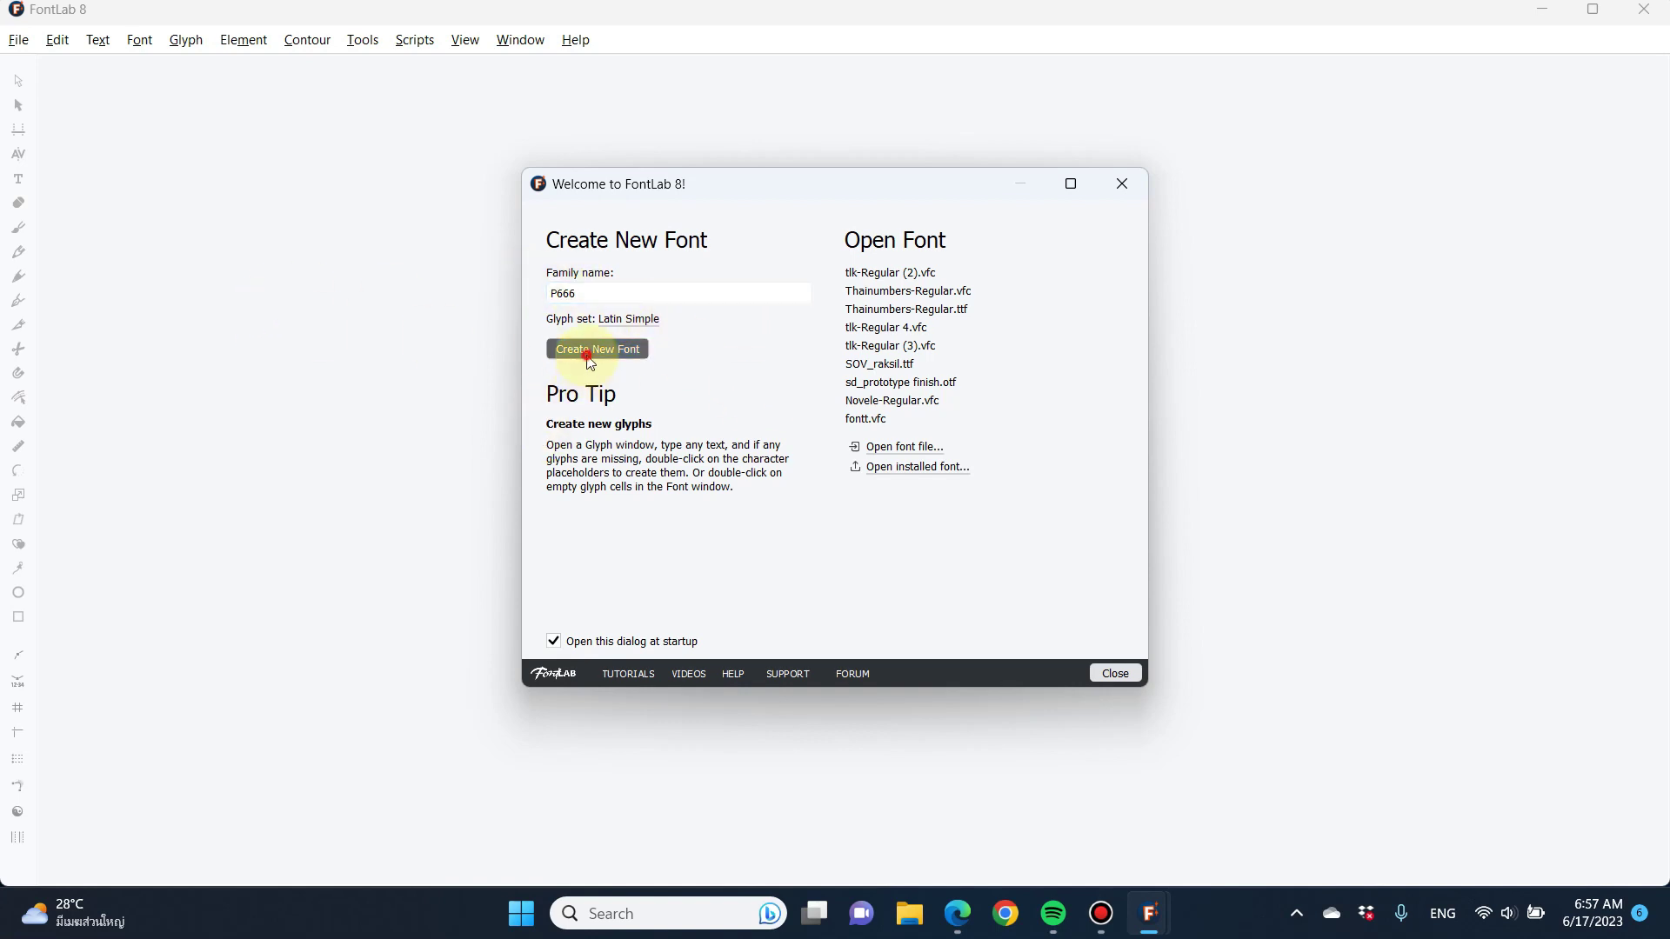
scroll(1122, 384, "down", 20)
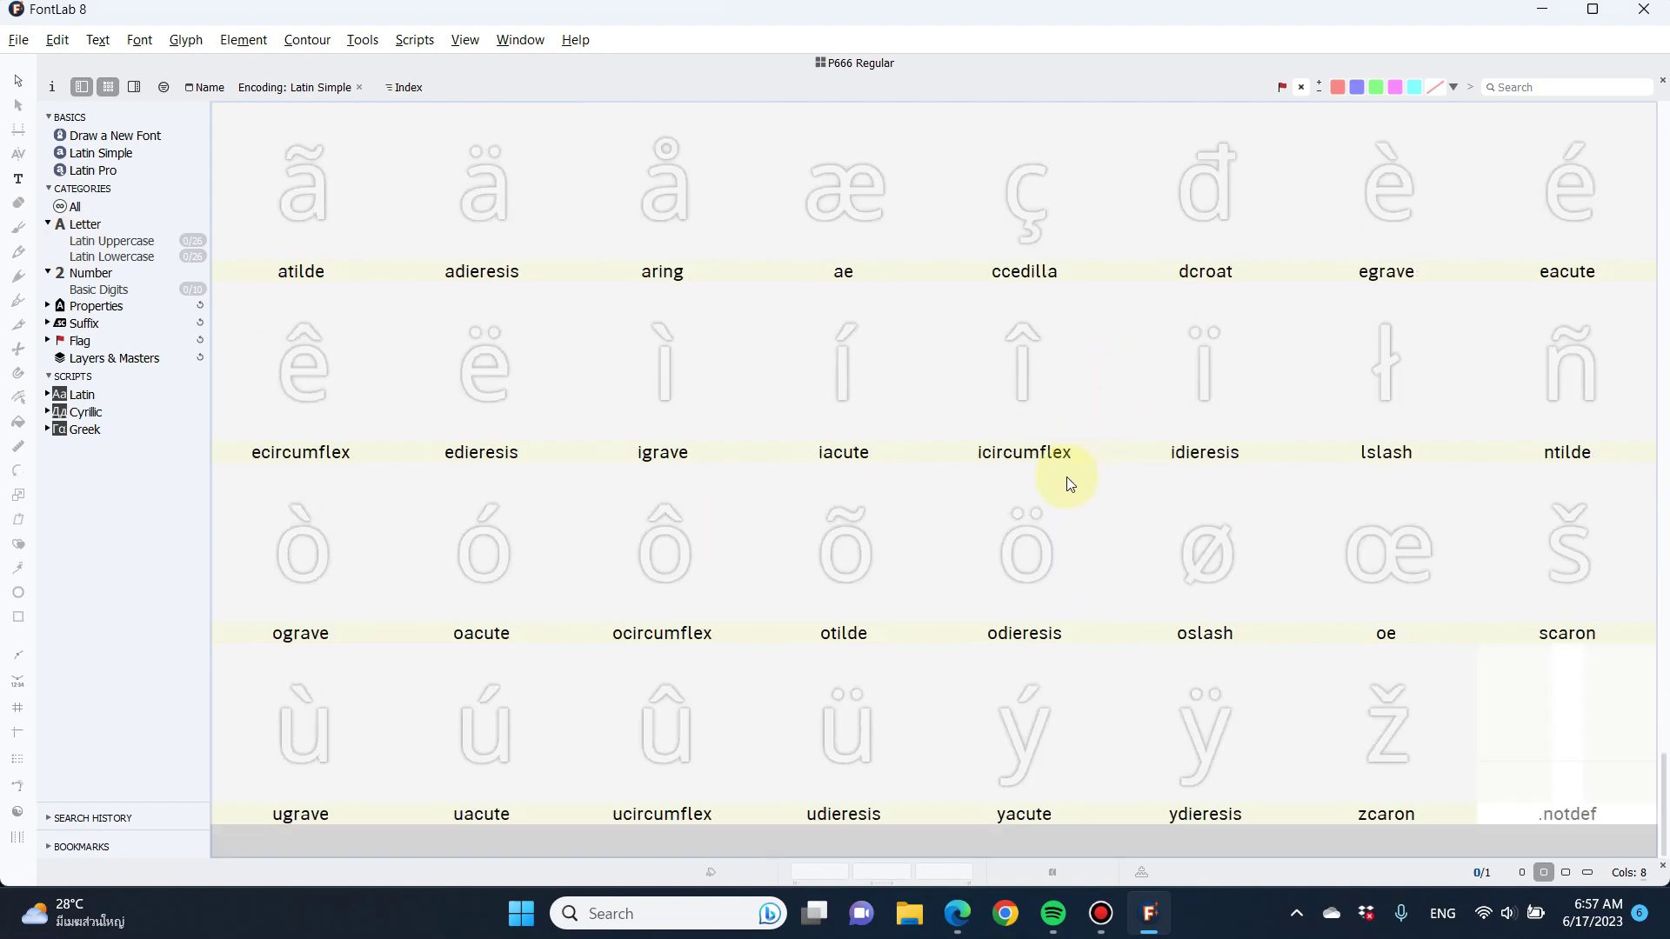
scroll(1065, 476, "up", 15)
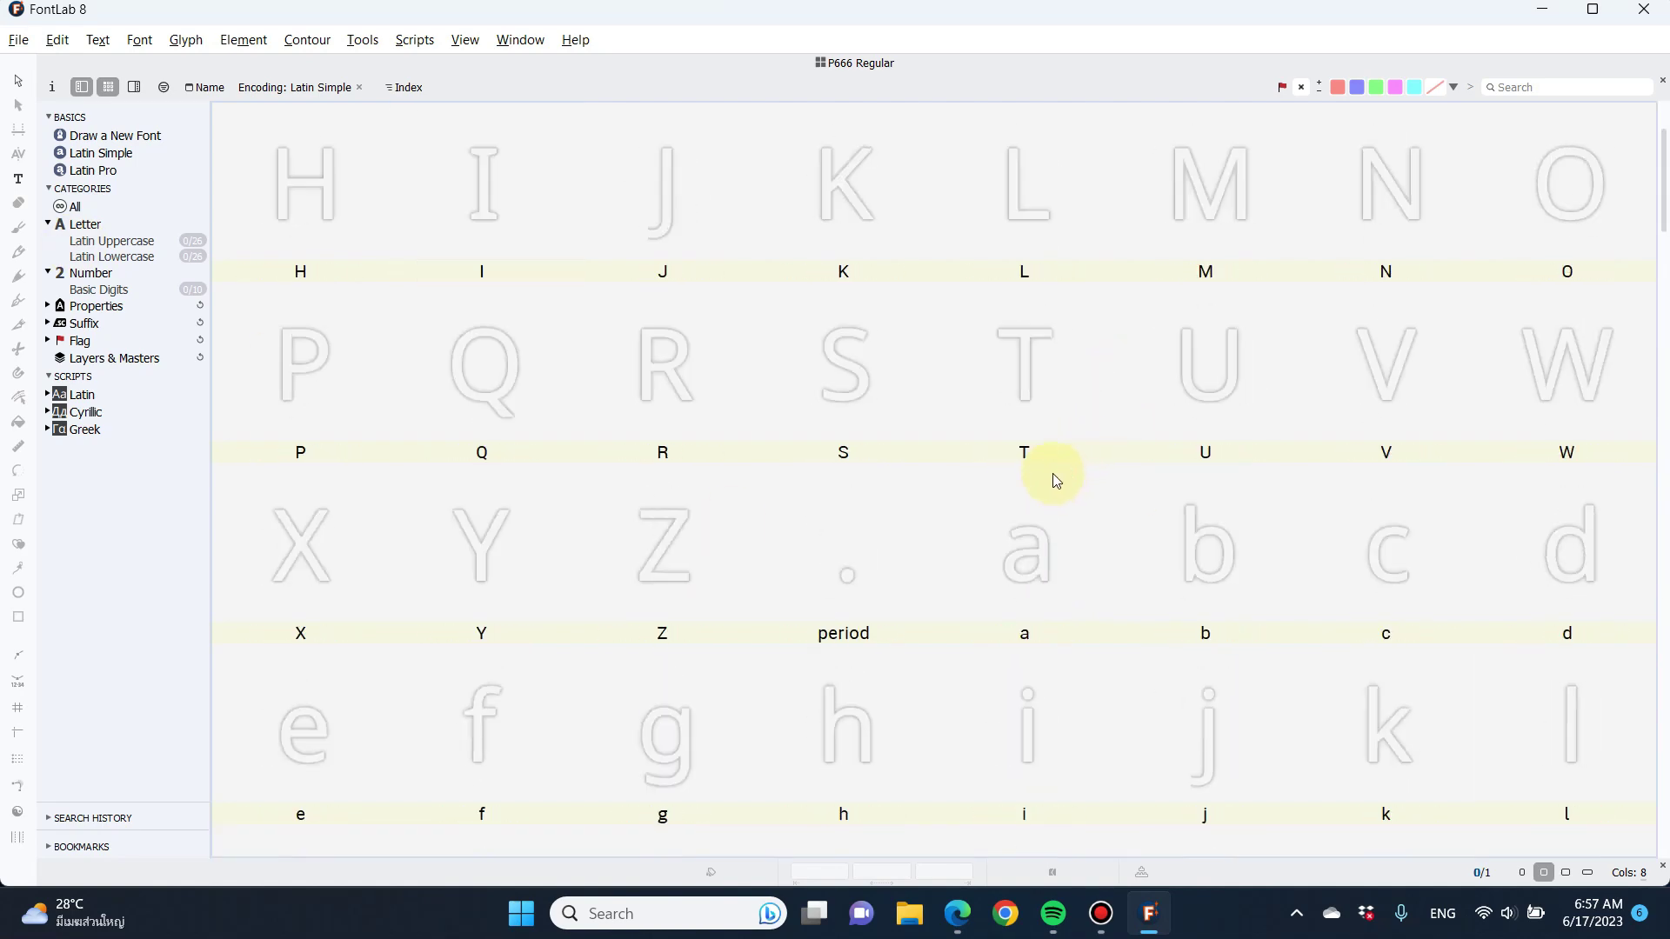
scroll(1052, 473, "down", 18)
scroll(905, 527, "up", 8)
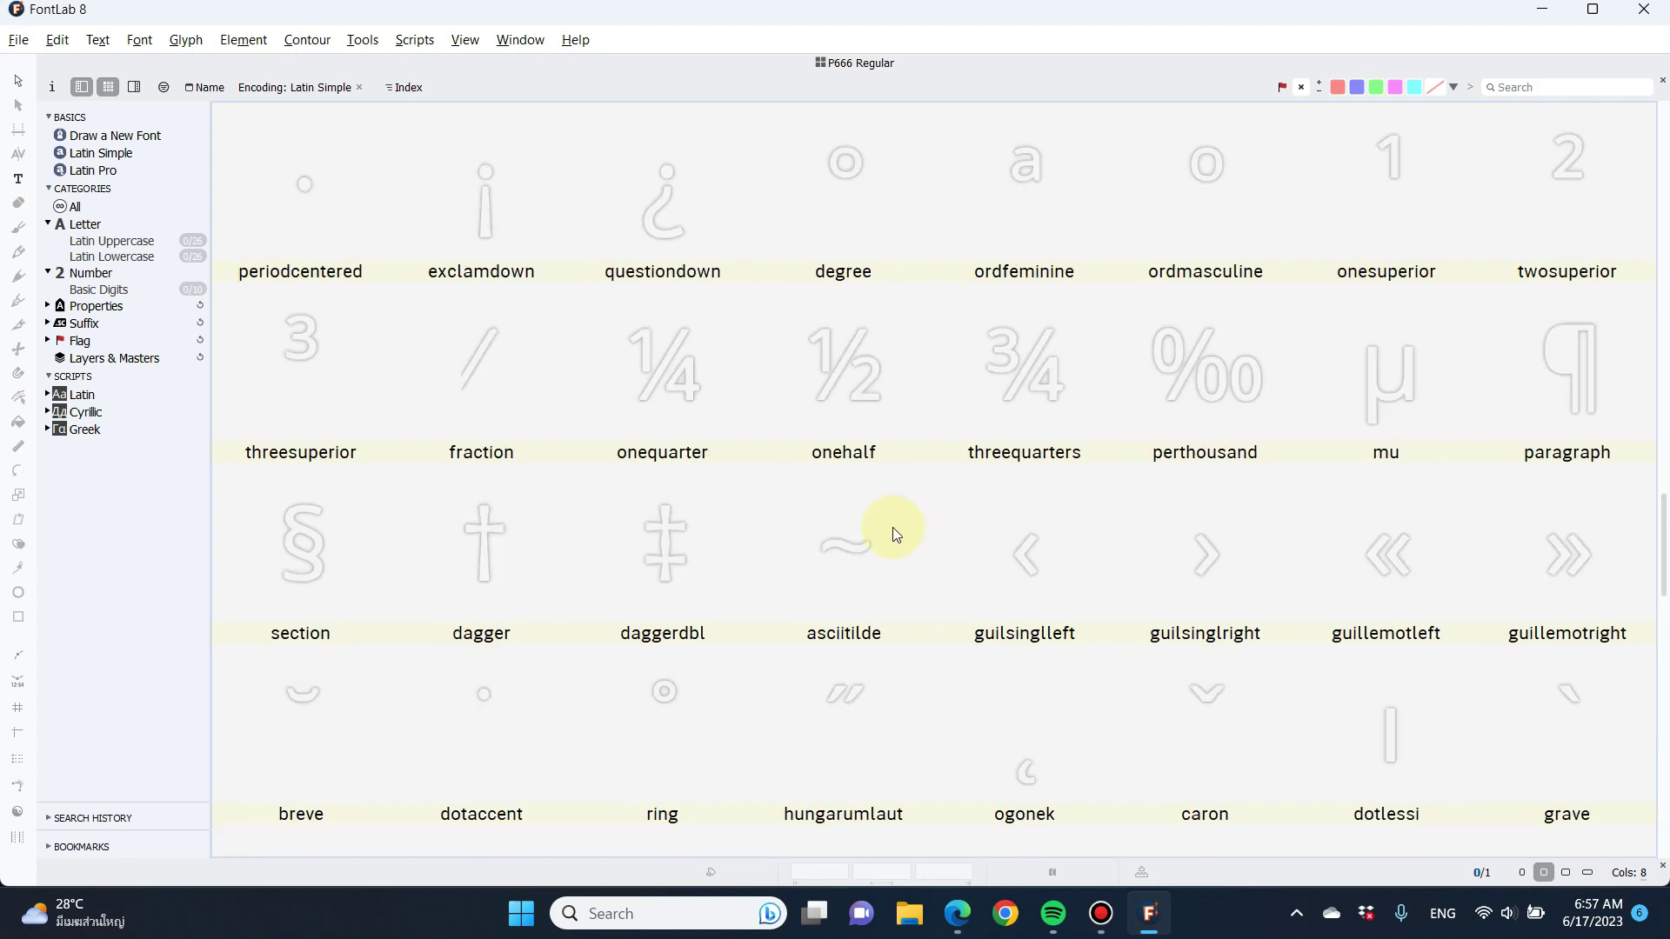
scroll(892, 527, "up", 10)
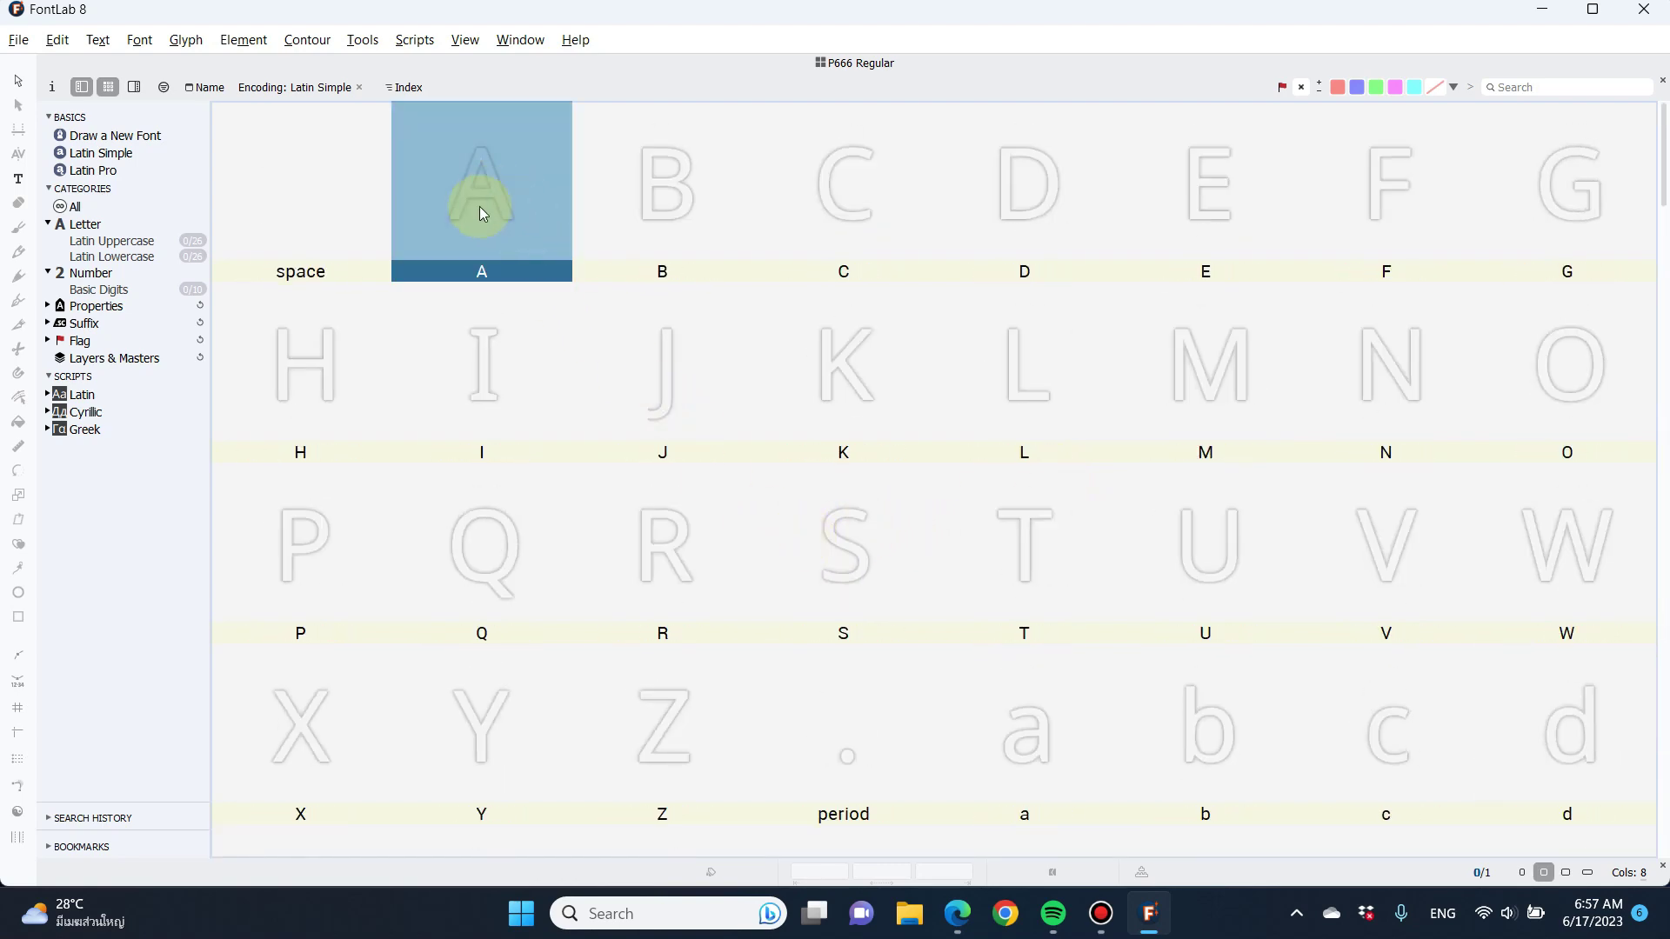
Create glyph A, open it, then close its Glyph window tab
double_click(480, 213)
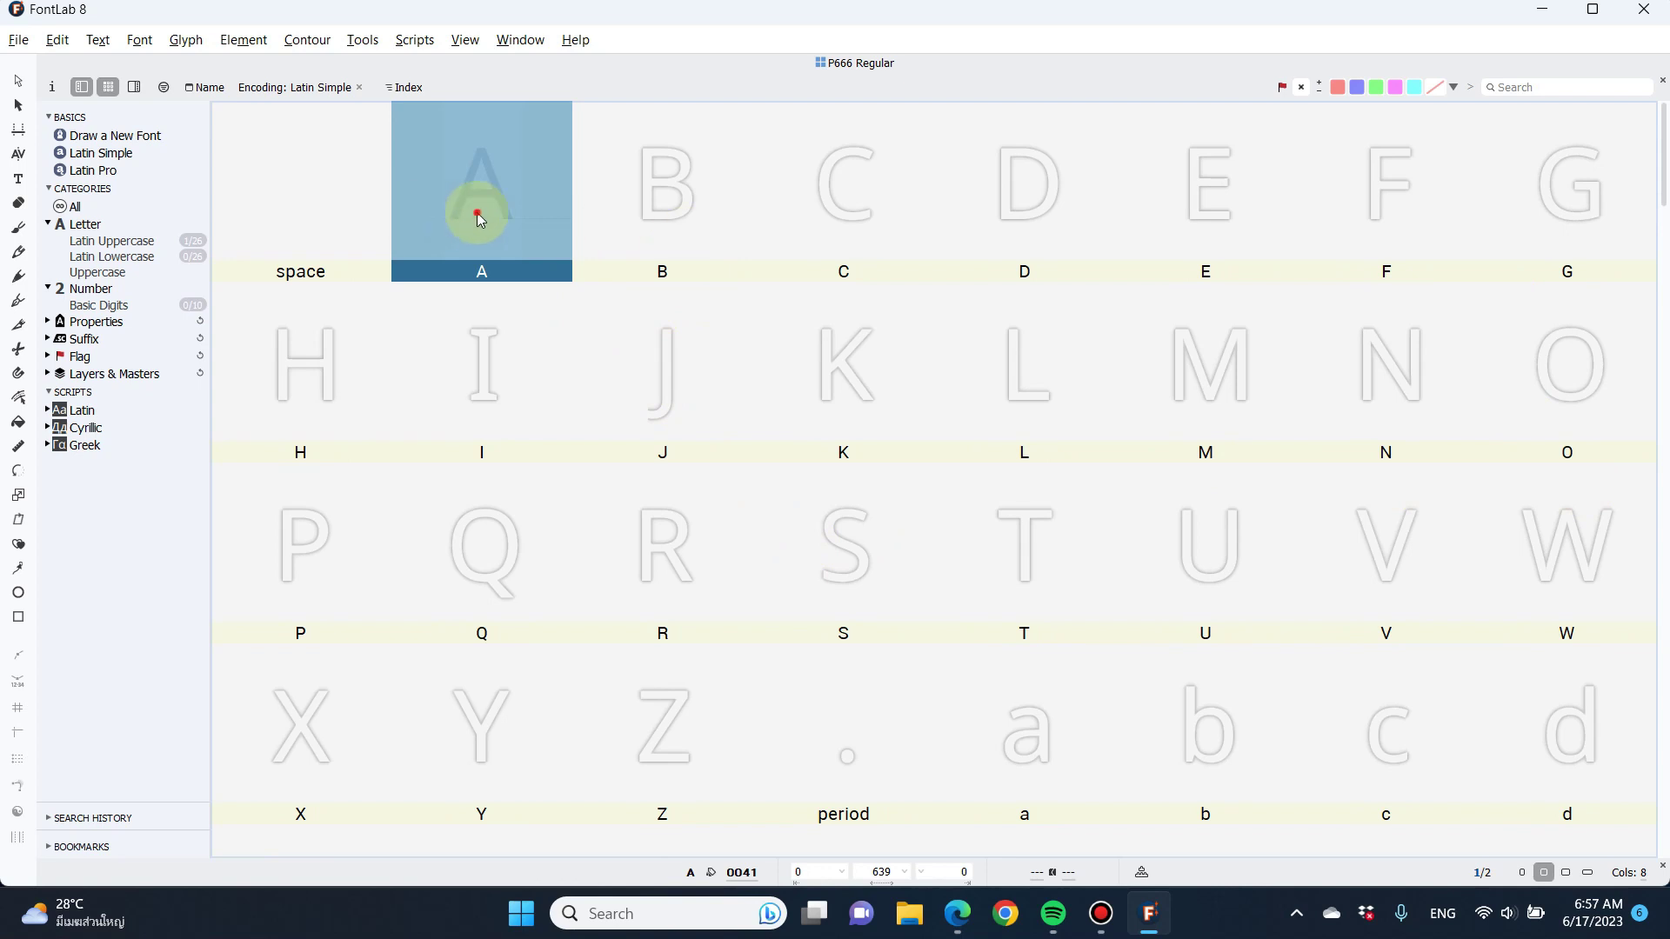
double_click(478, 215)
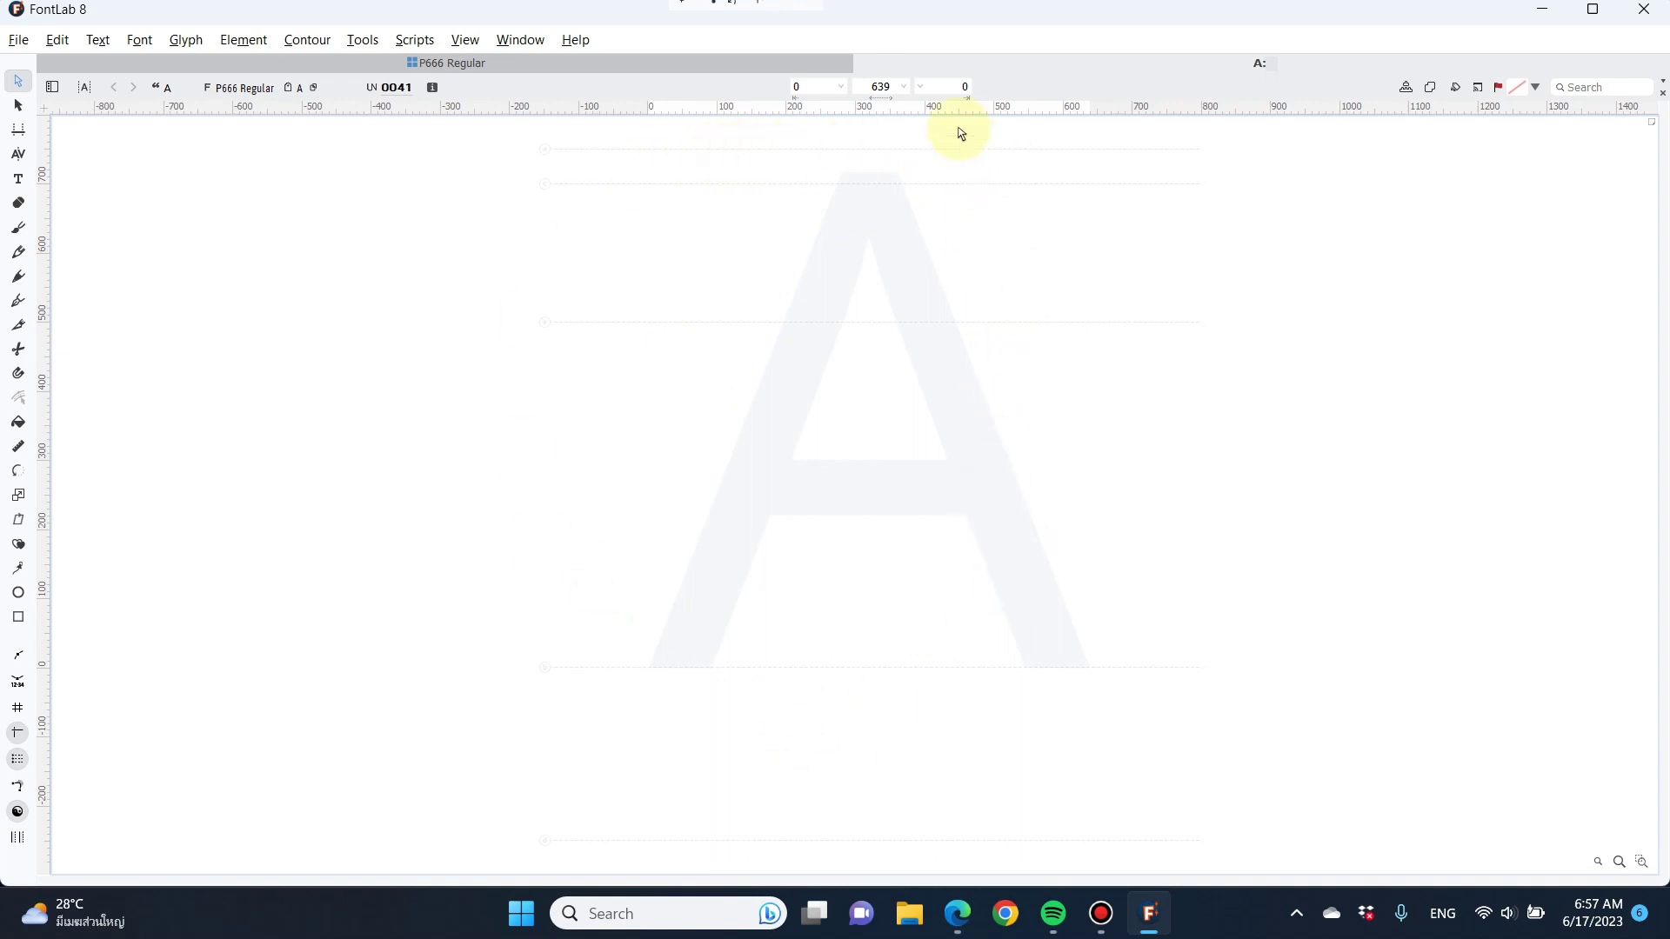
left_click(861, 63)
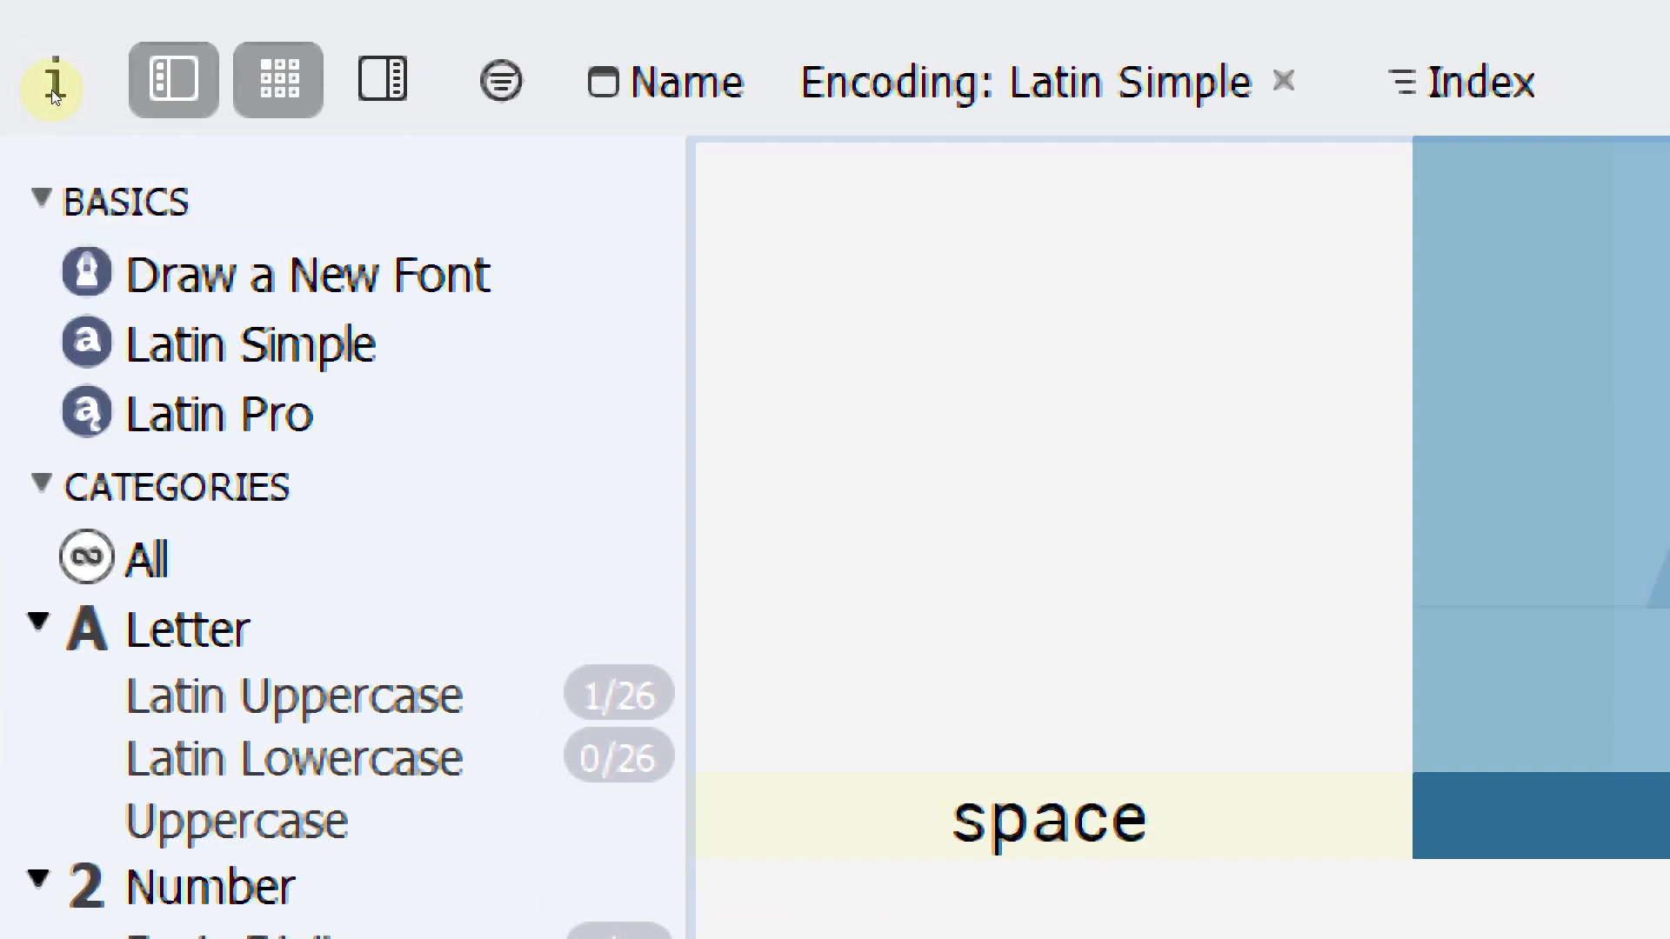
Open the Font Info settings and move the Magnifier out of the way
left_click(50, 91)
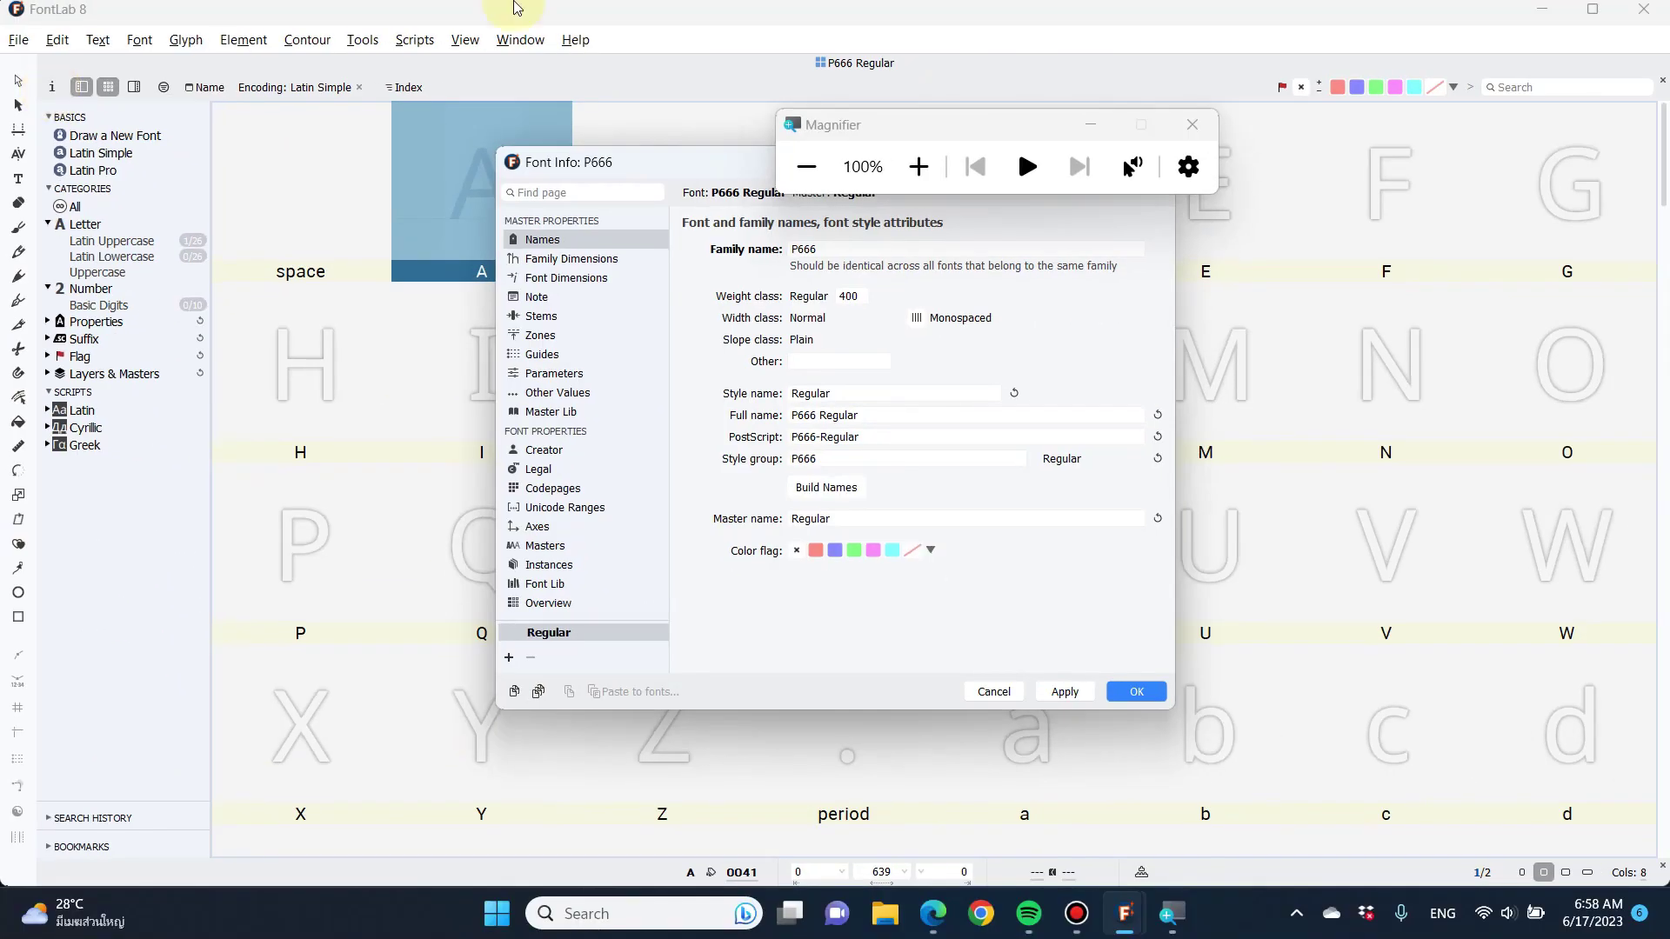
left_click_drag(897, 137, 1224, 44)
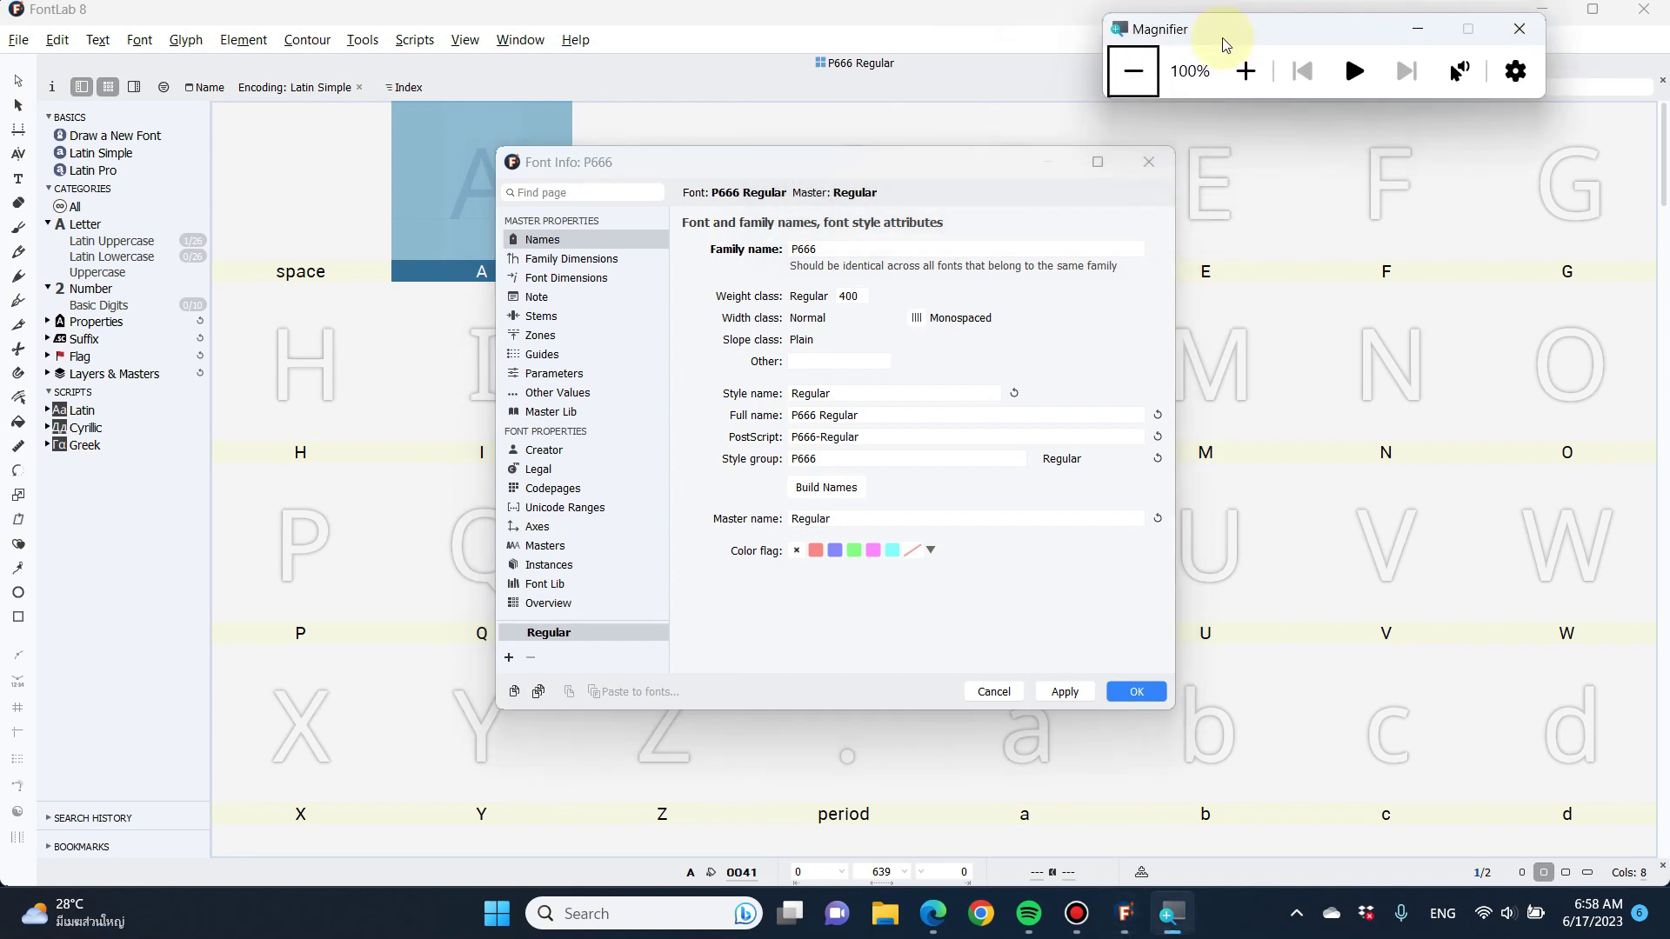
left_click(757, 249)
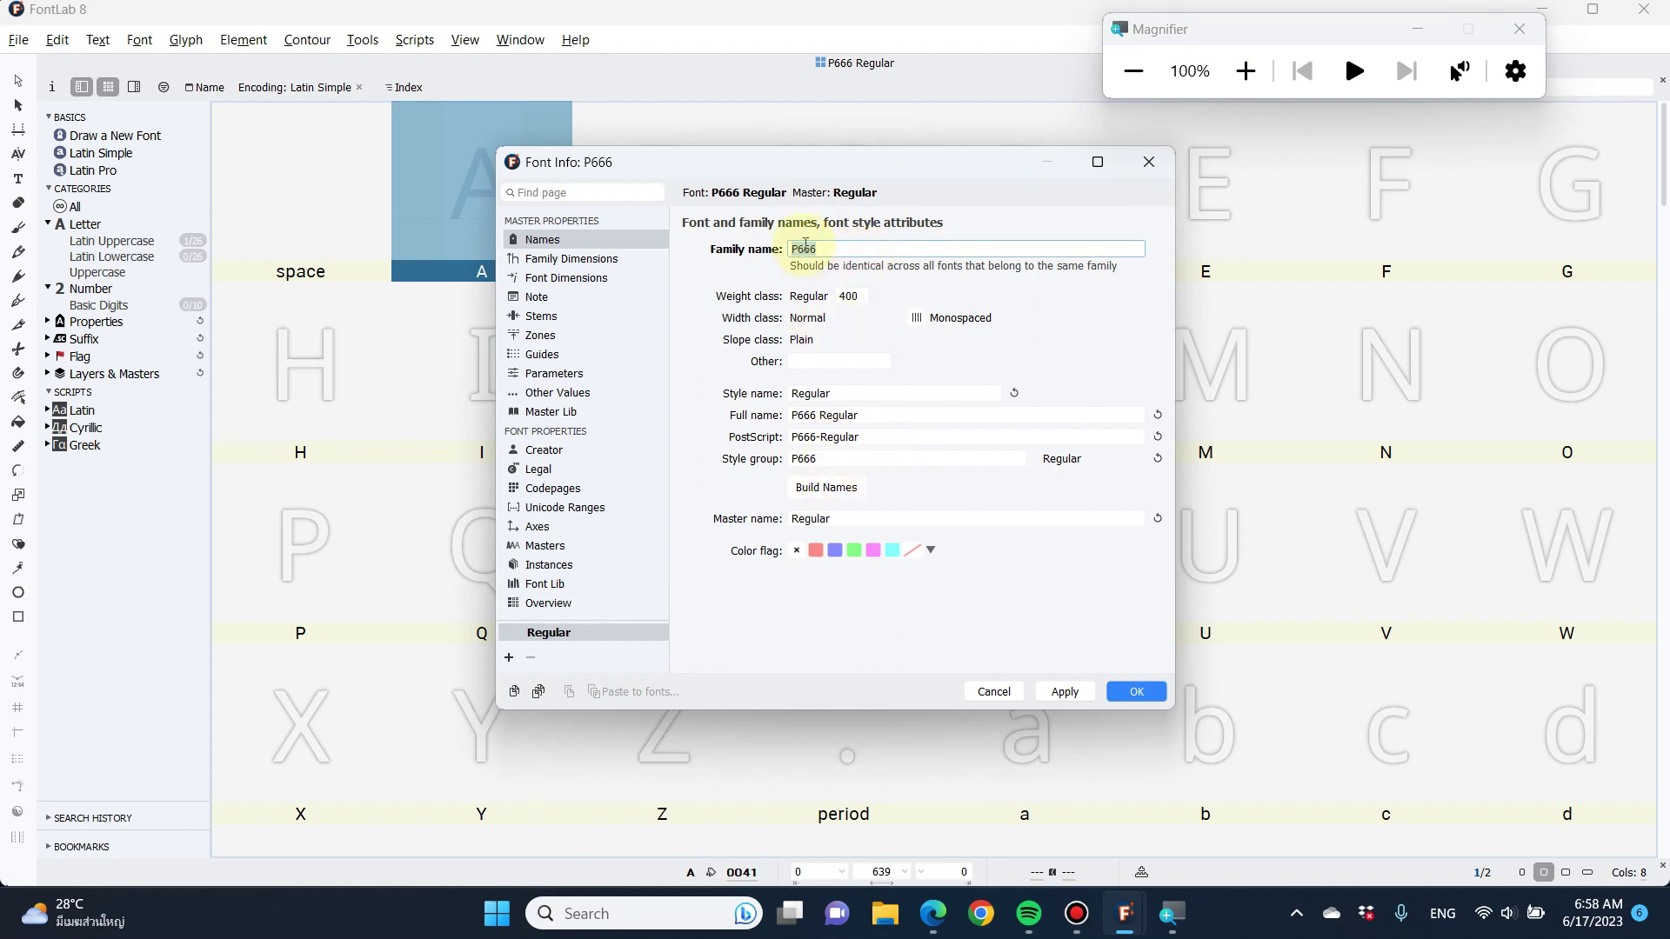
Check family P666, full name P666 Regular and PostScript name P666-Regular, then Build Names
left_click(828, 248)
left_click(858, 415)
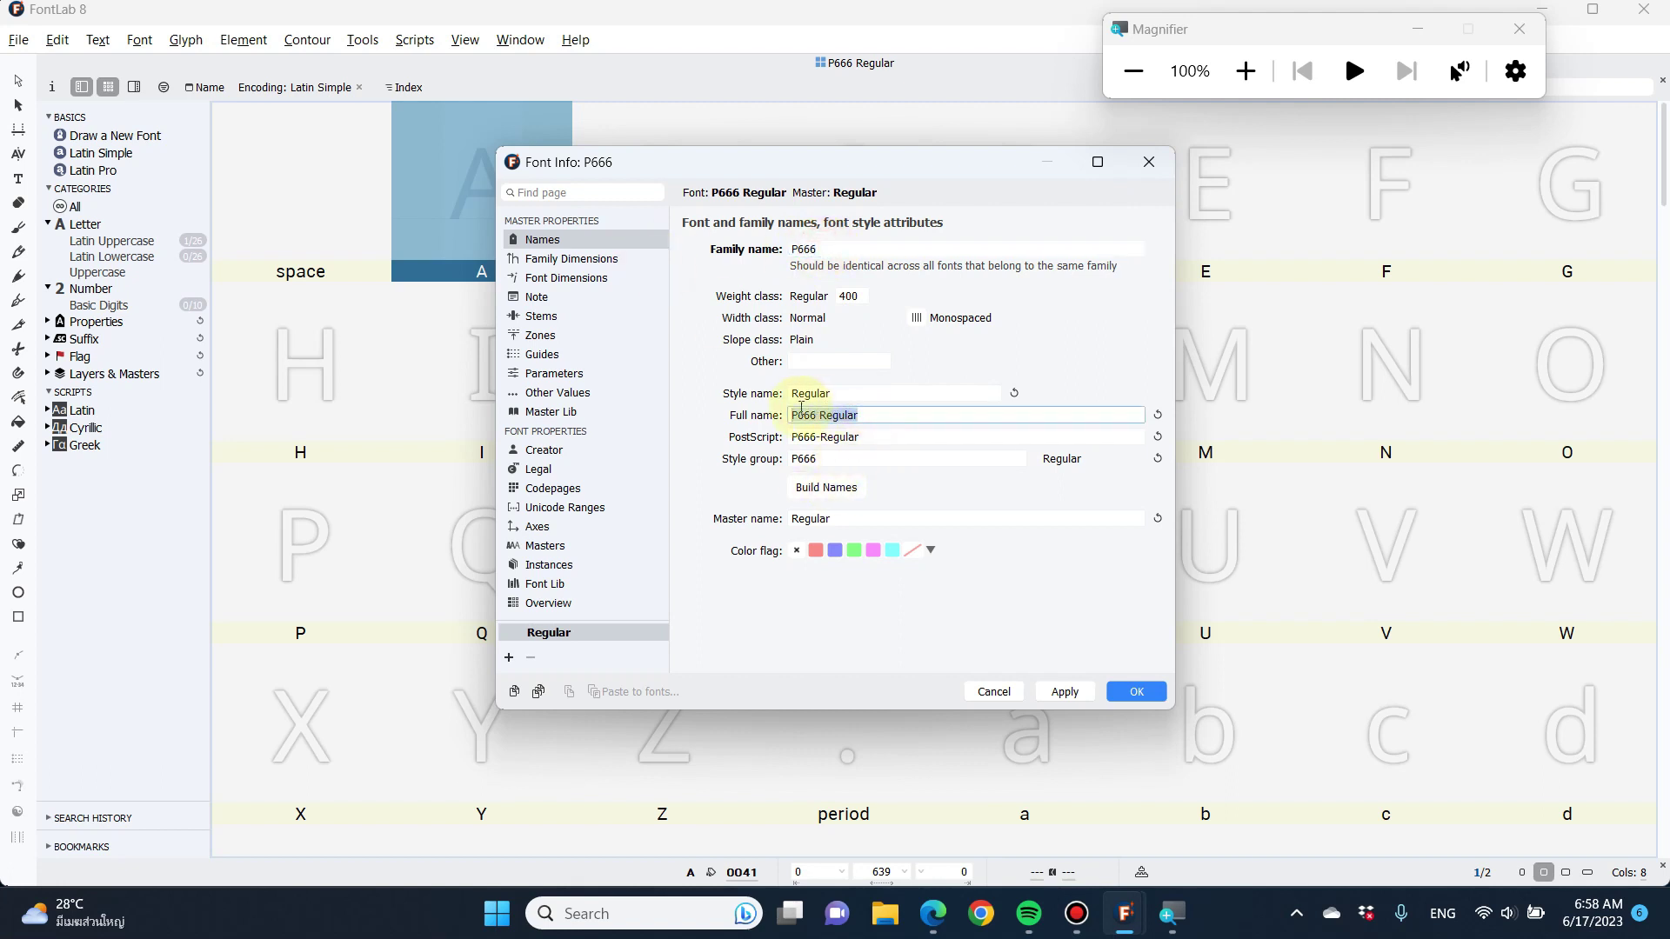
triple_click(843, 415)
triple_click(851, 438)
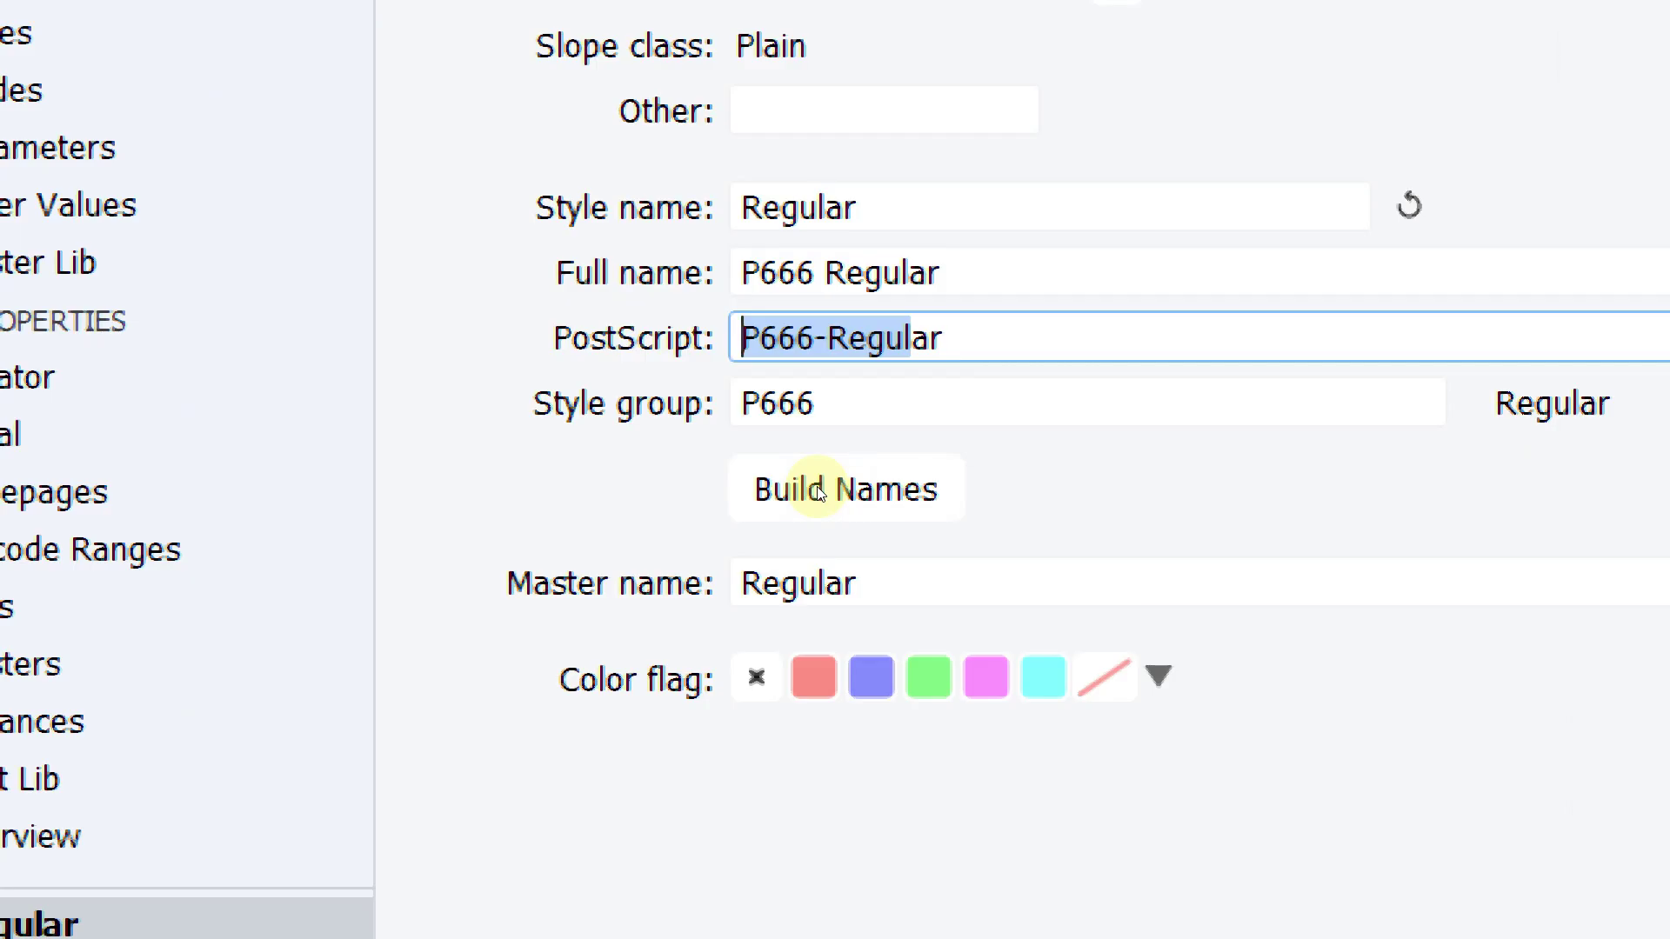
left_click(817, 489)
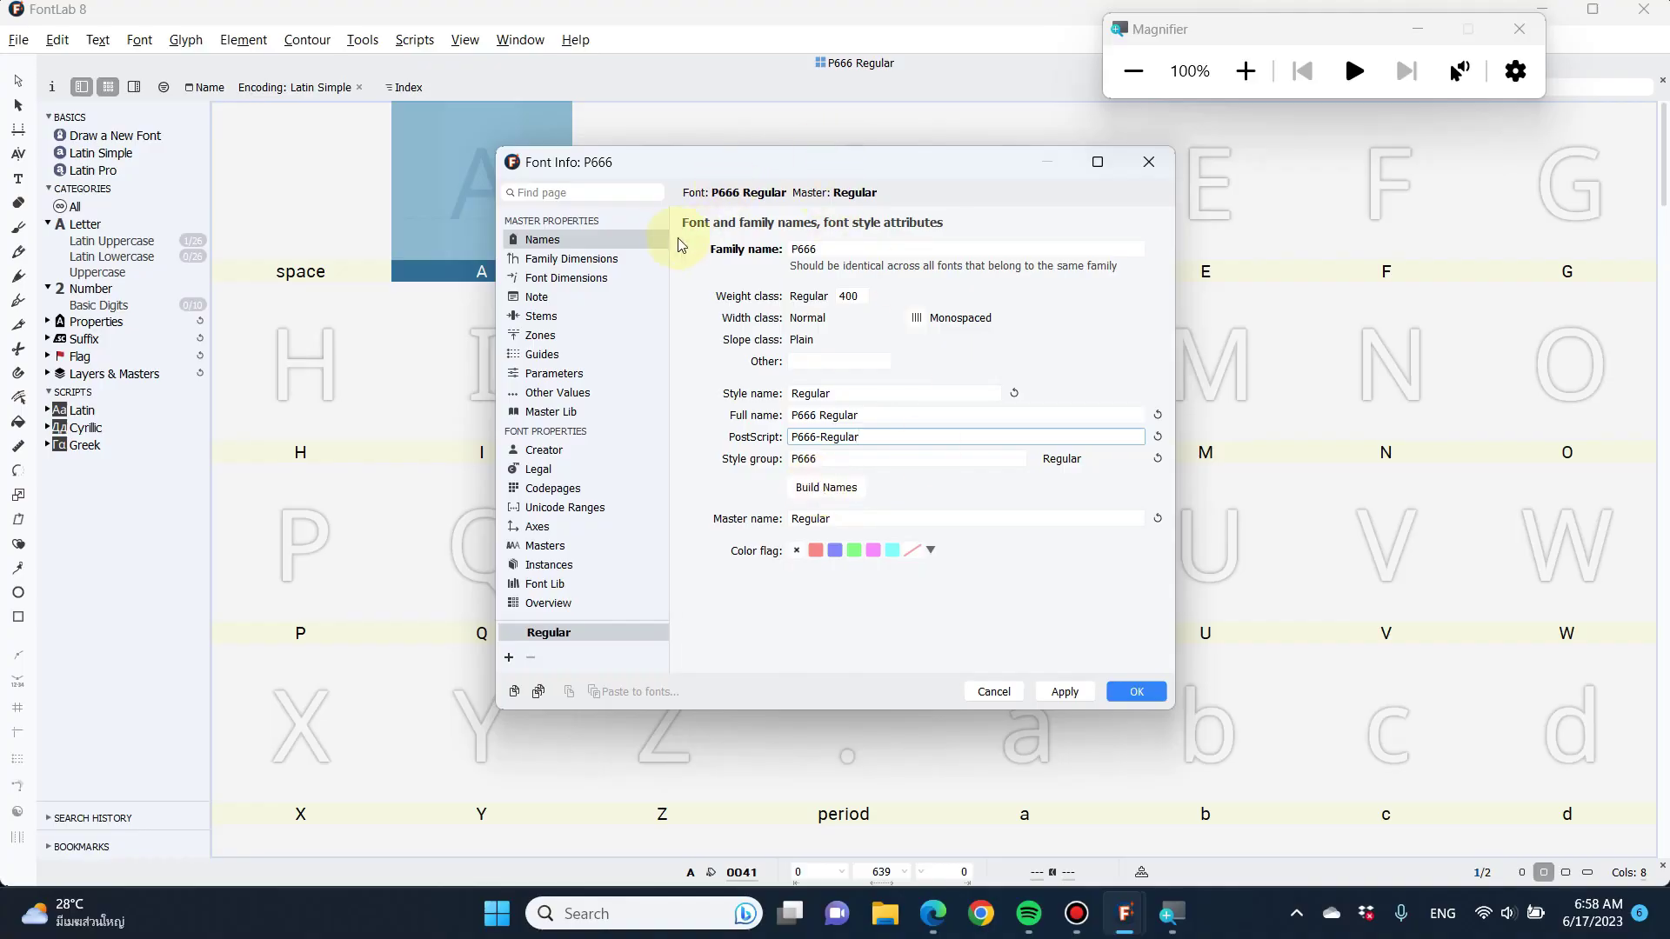
Show Family Dimensions and inspect the ascender 750 and descender -250 values
left_click(596, 263)
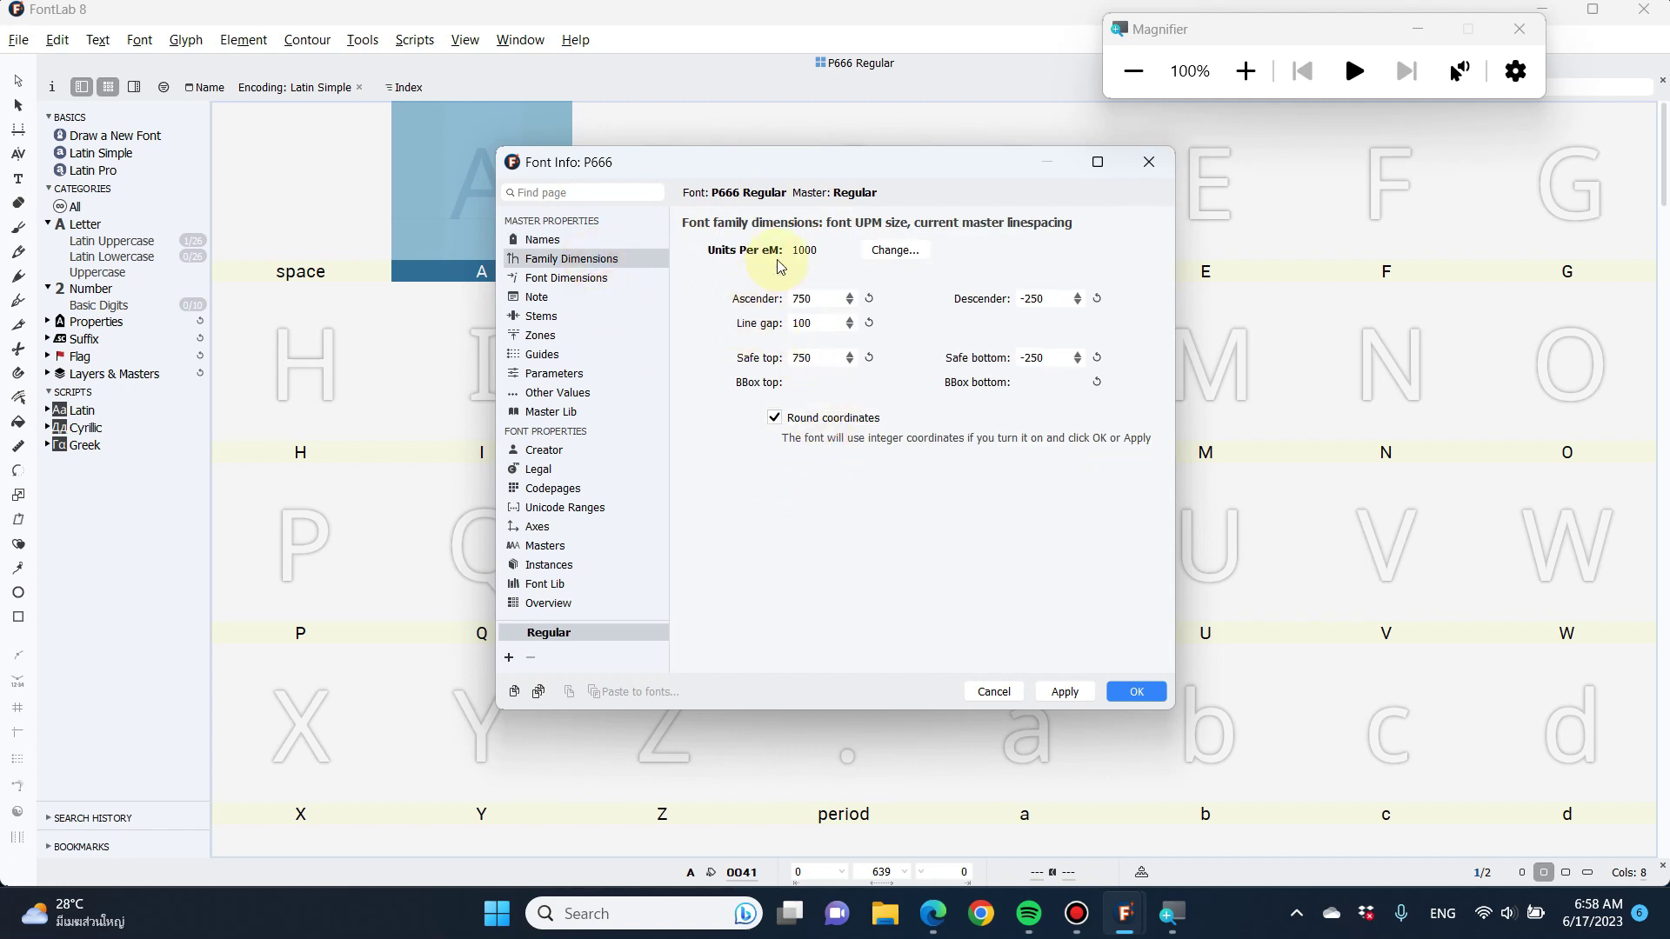
double_click(814, 300)
double_click(1055, 300)
left_click(1050, 297)
double_click(1055, 300)
left_click_drag(822, 298, 748, 298)
left_click(813, 252)
Set the x height to 450 on the Font Dimensions page
left_click(563, 280)
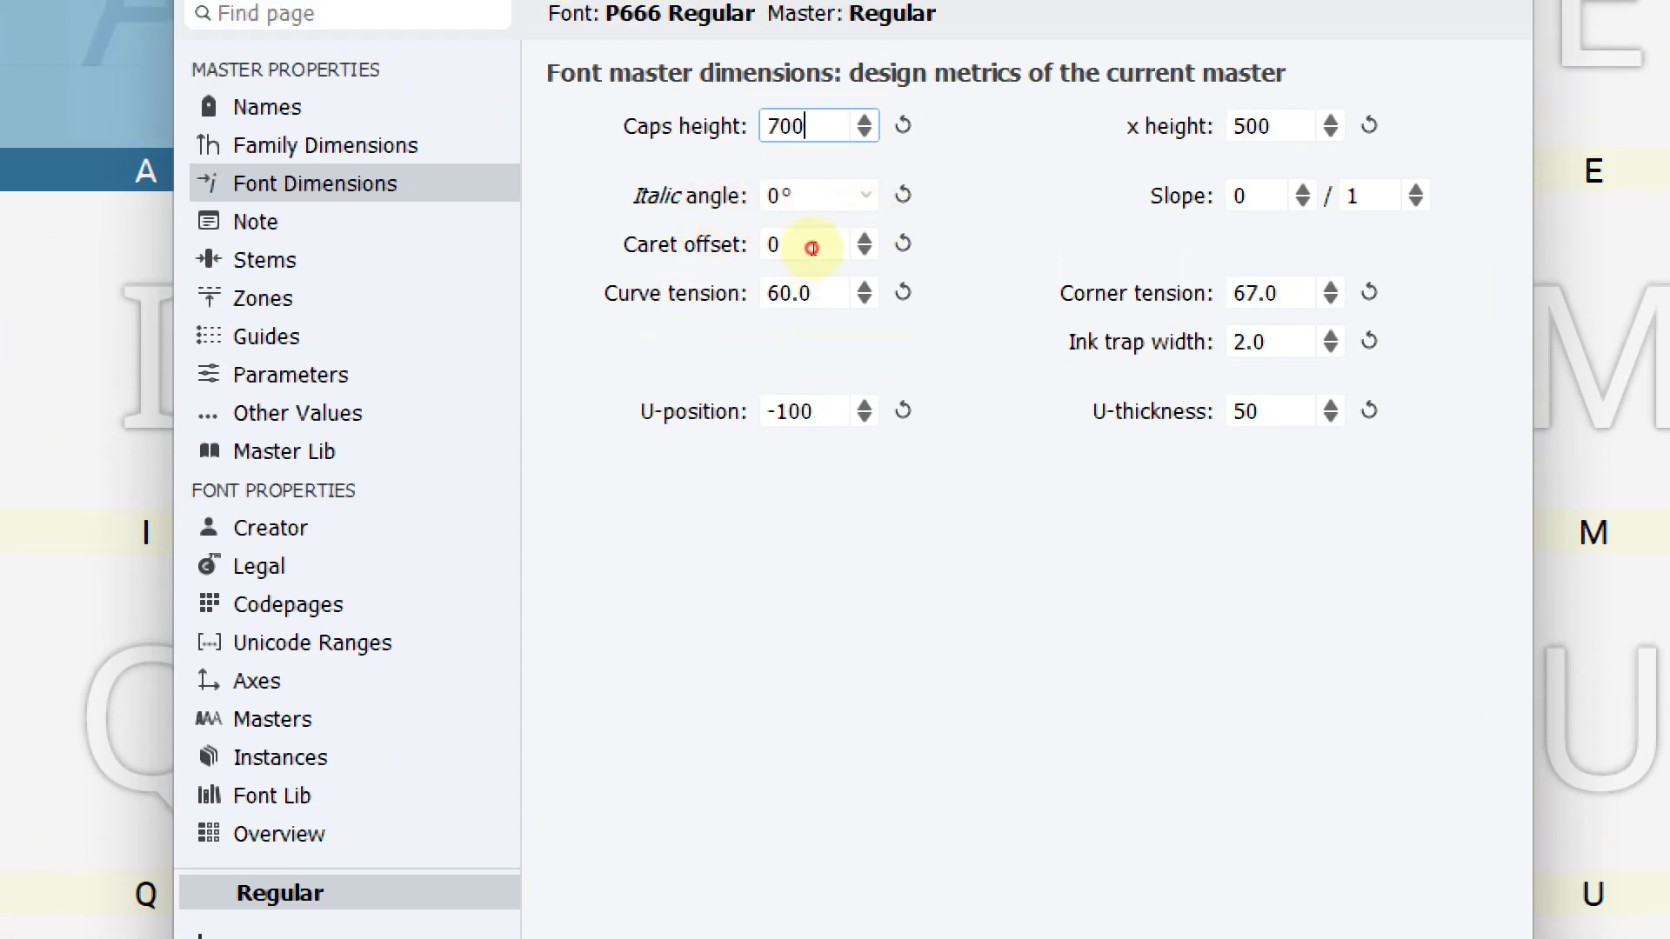
key("Tab")
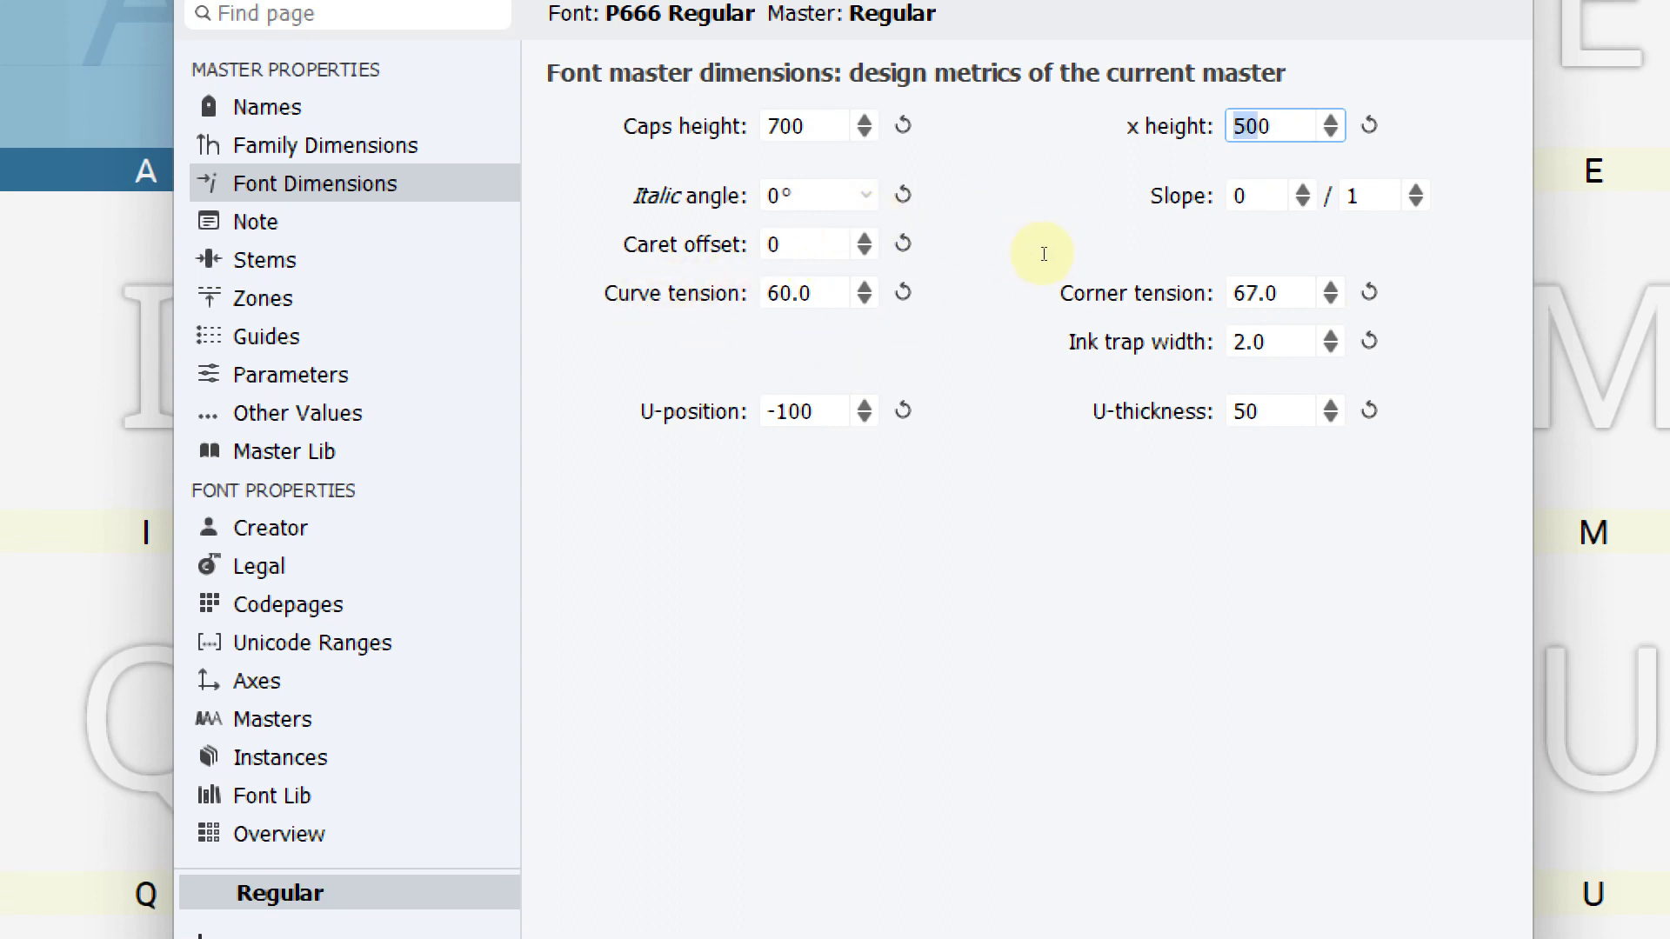
key("ctrl+a")
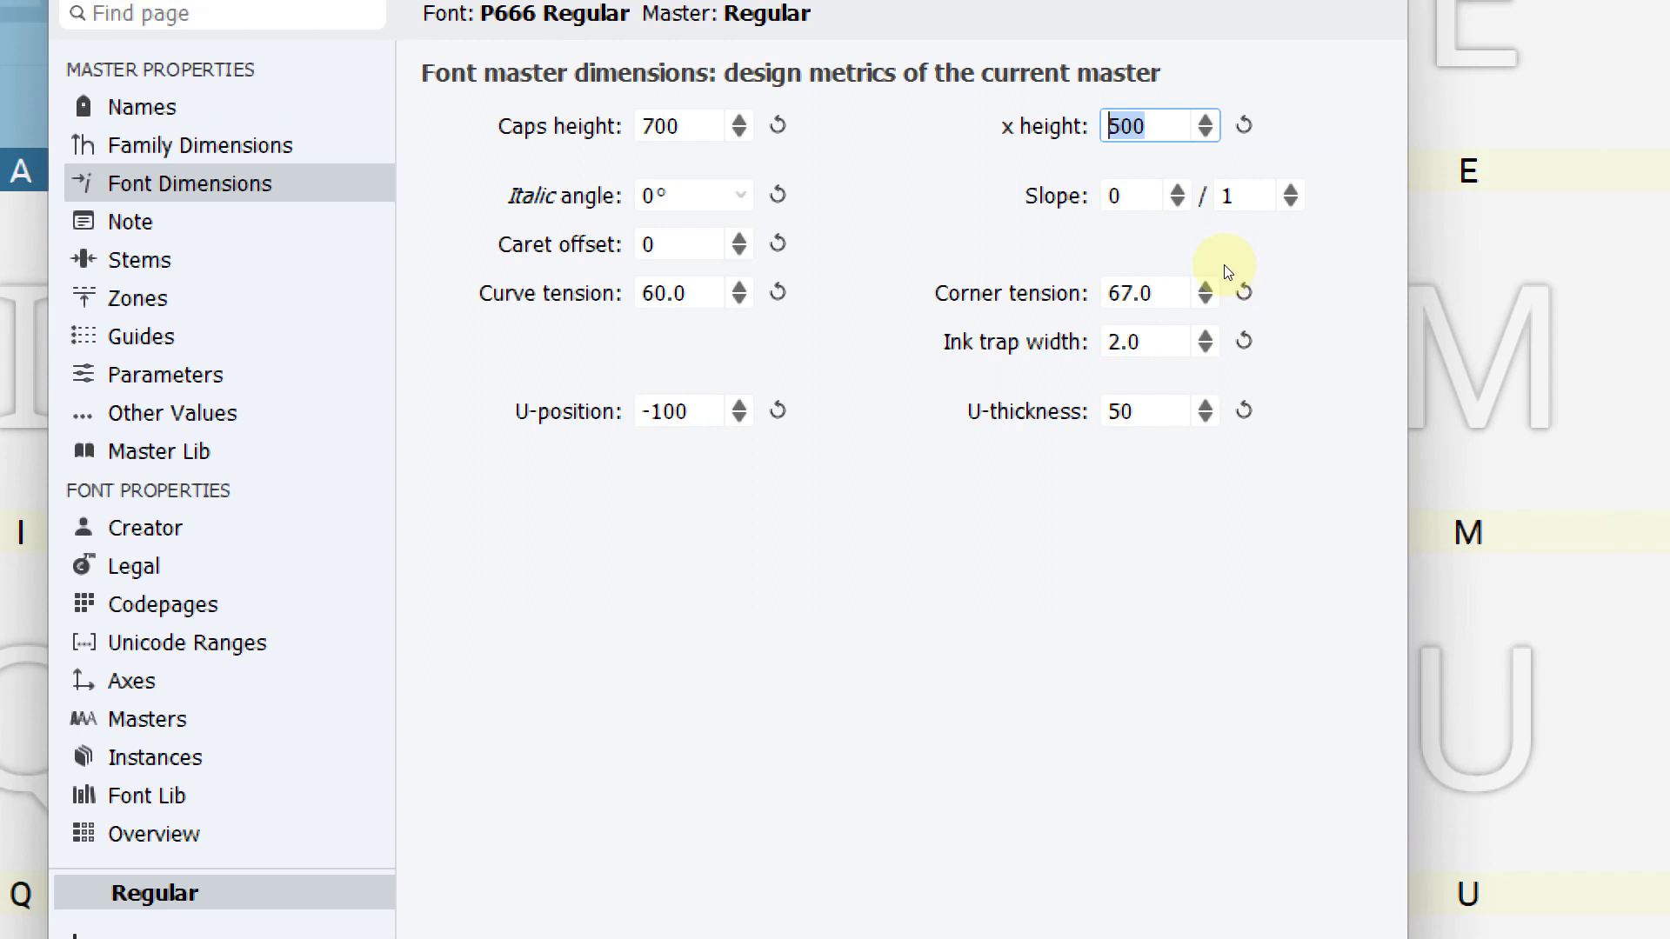
type("450")
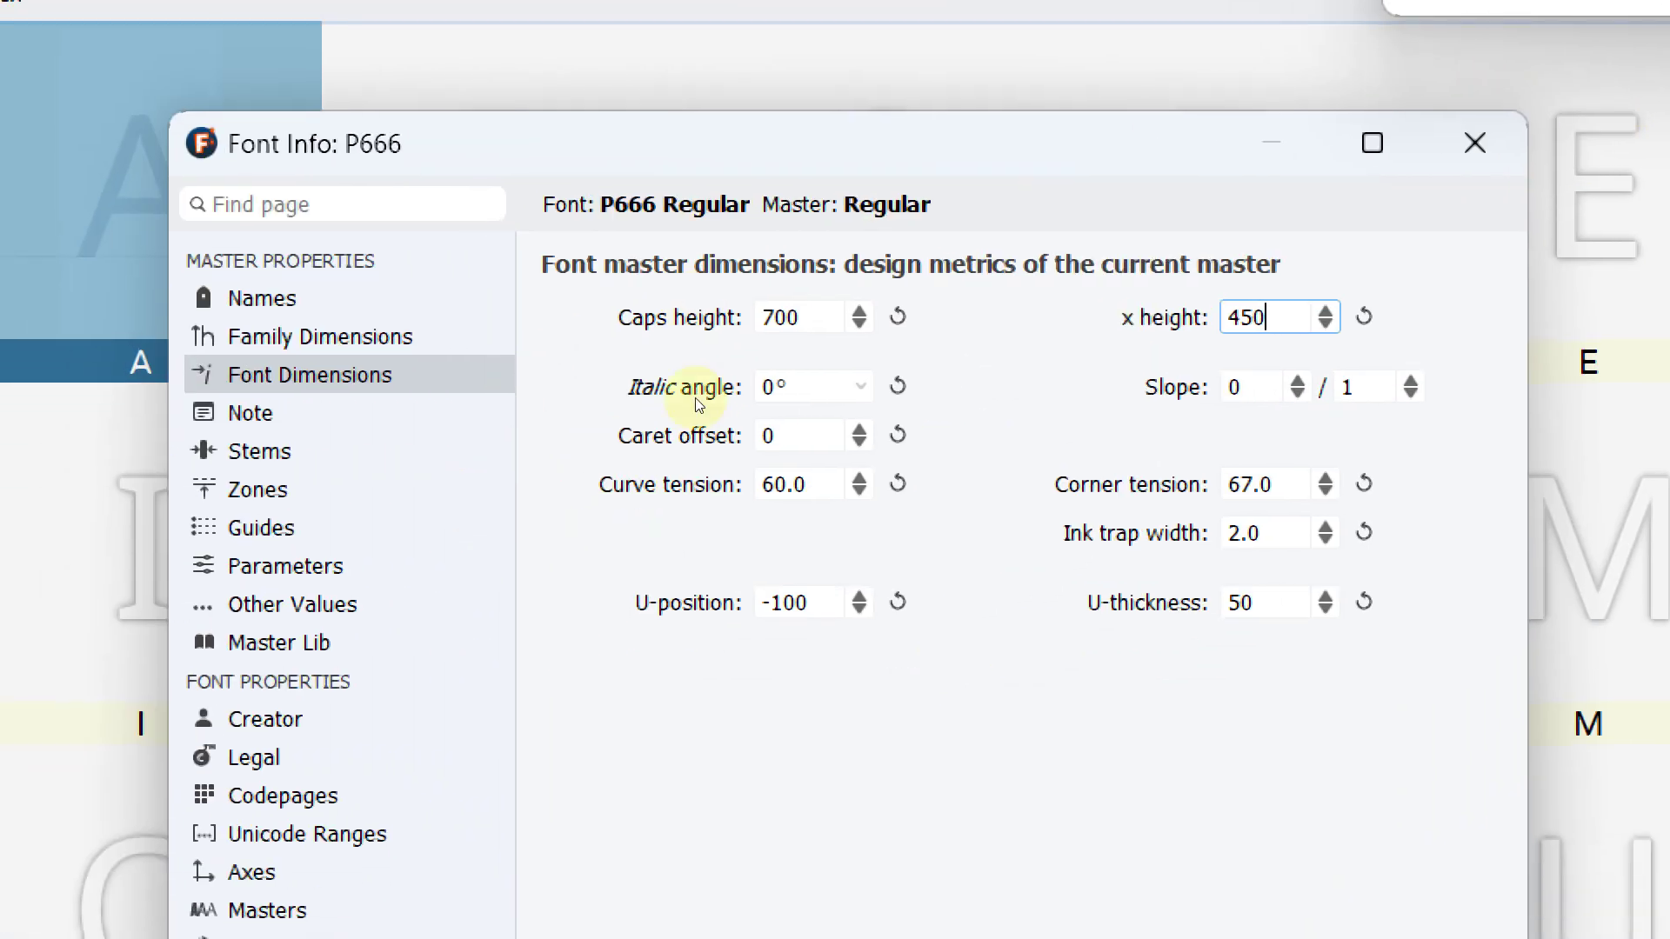
key("shift+Tab")
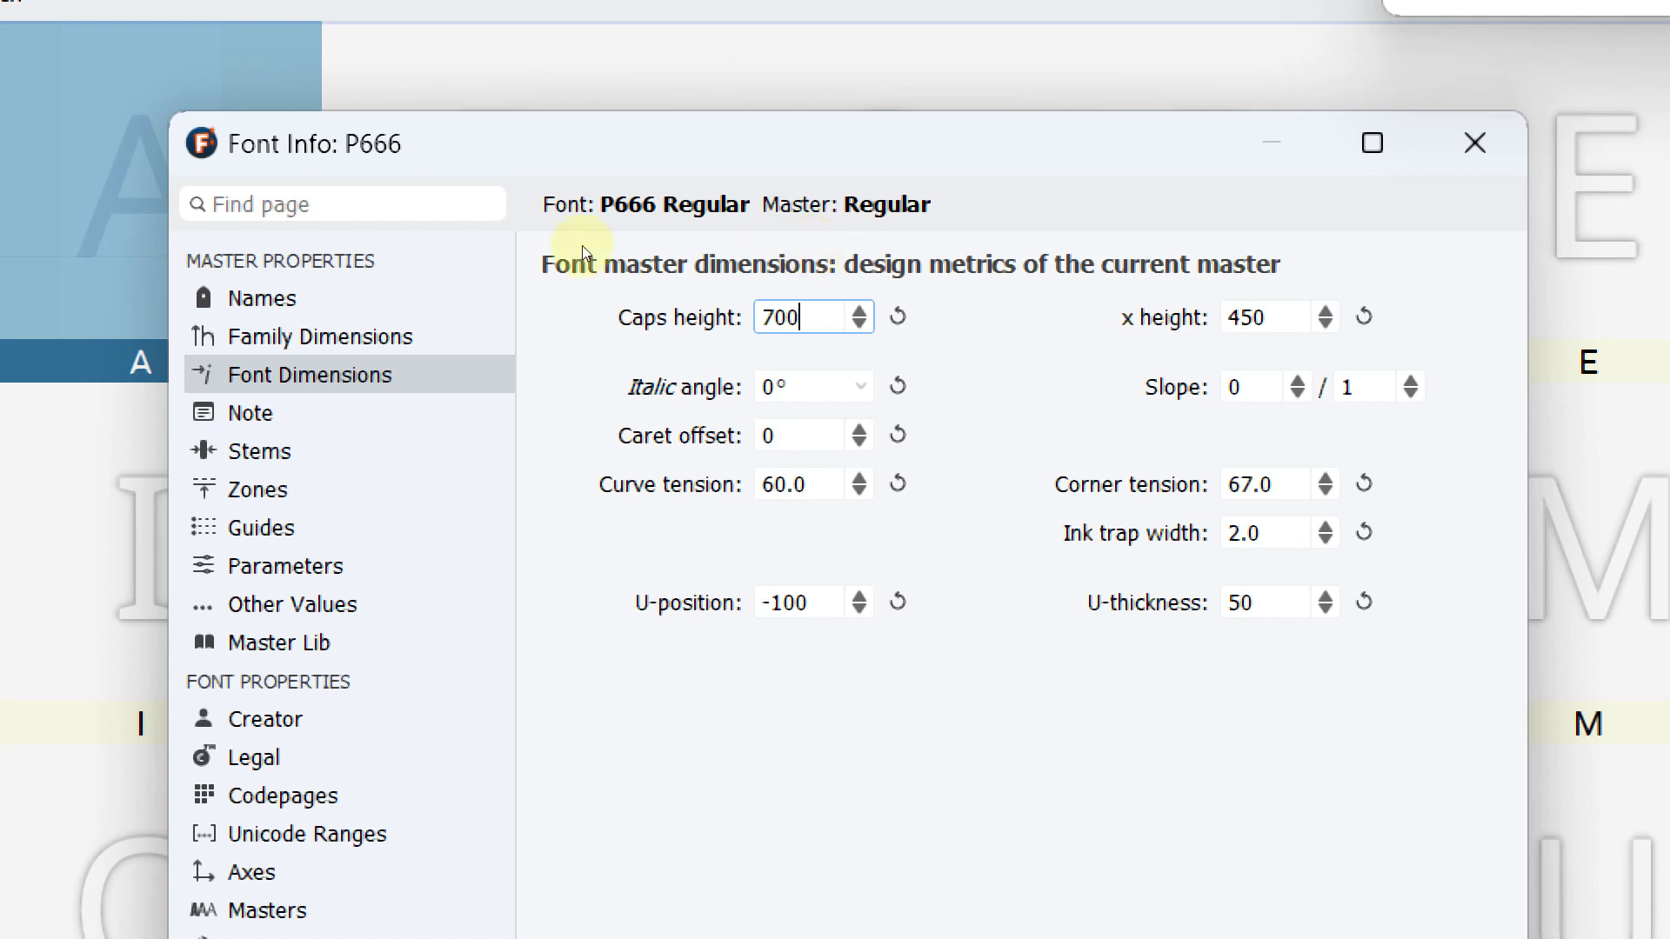
Set ascender and caps height both to 800, then apply and close Font Info
left_click(539, 337)
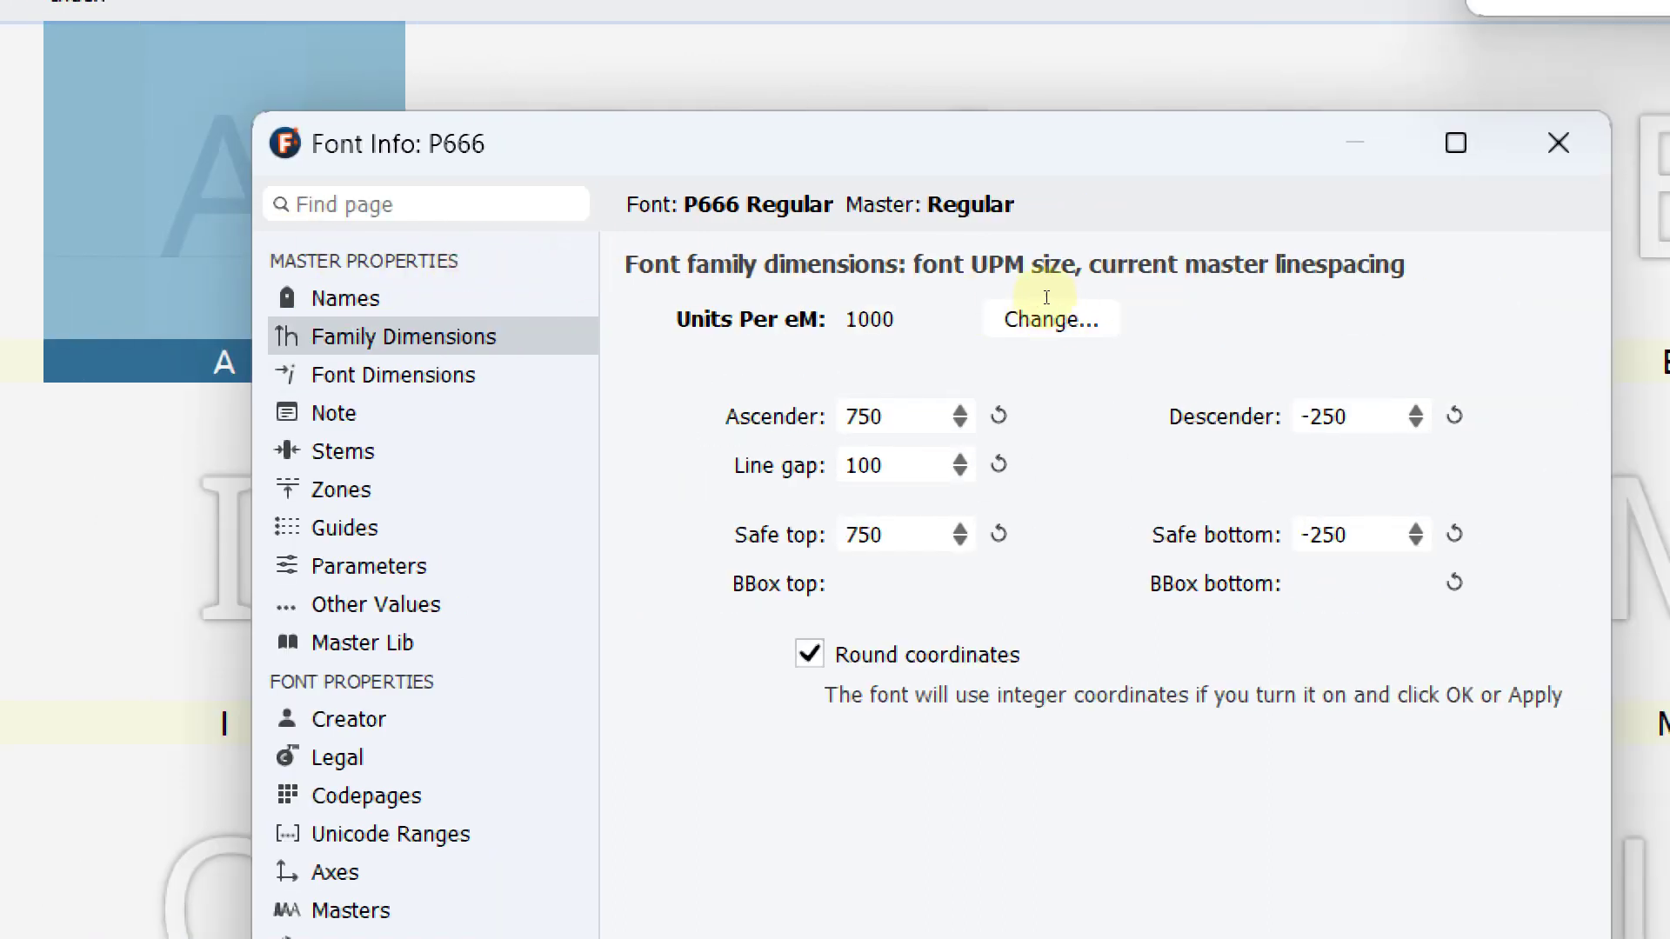
left_click(824, 298)
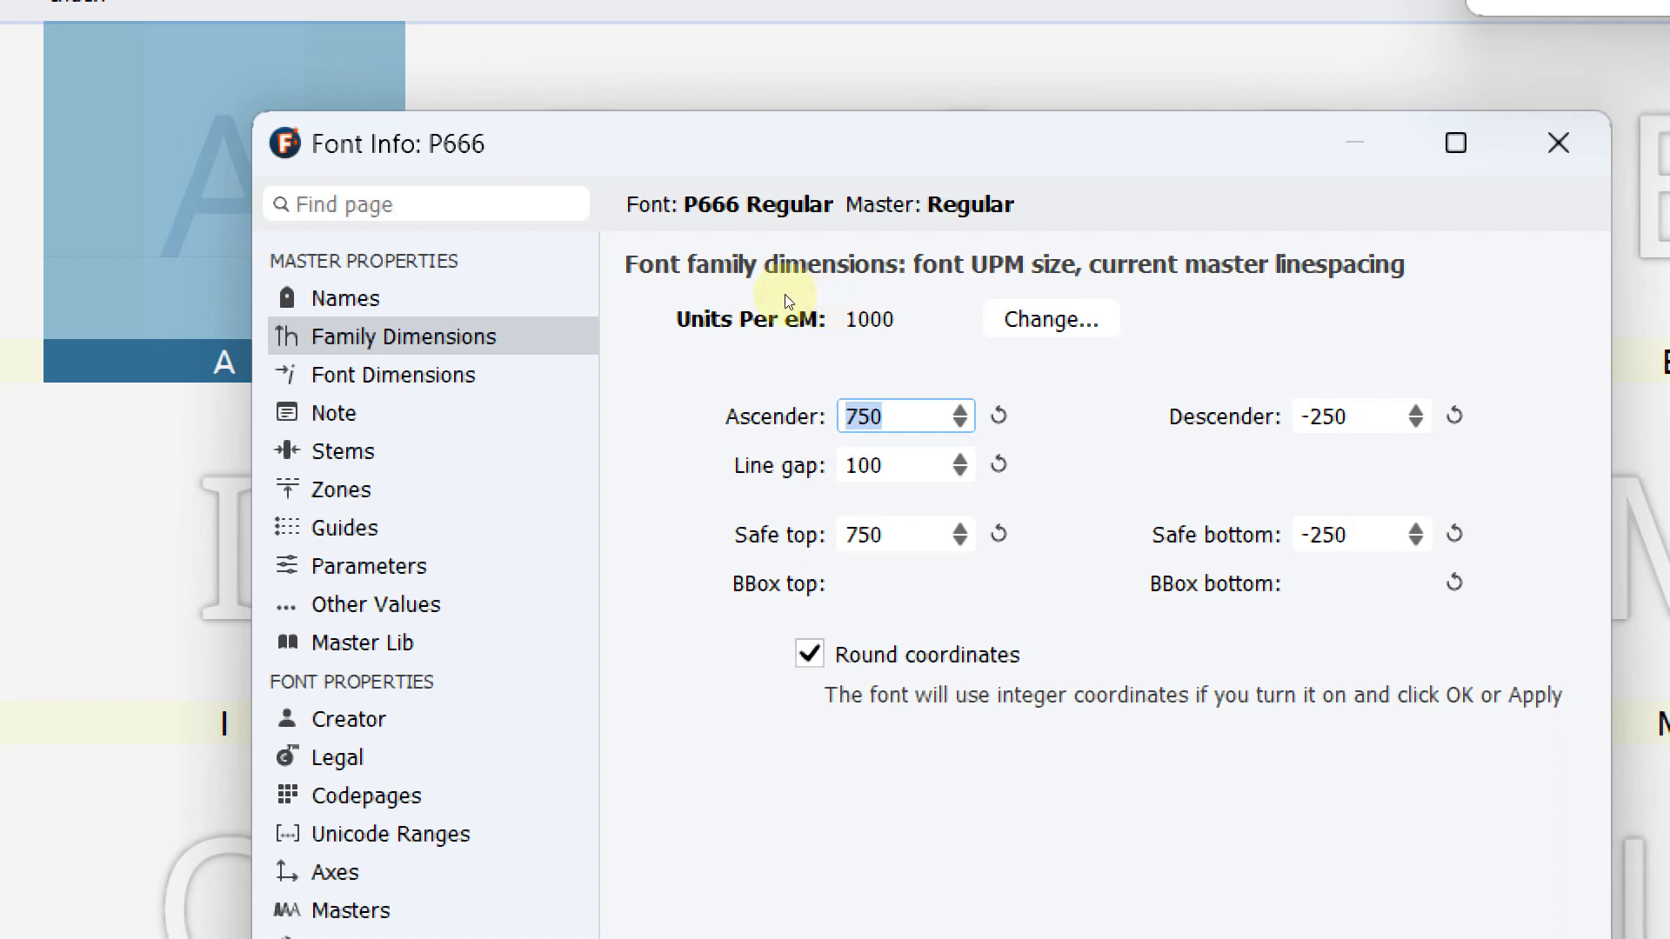
type("800")
key("ctrl+Page_Down")
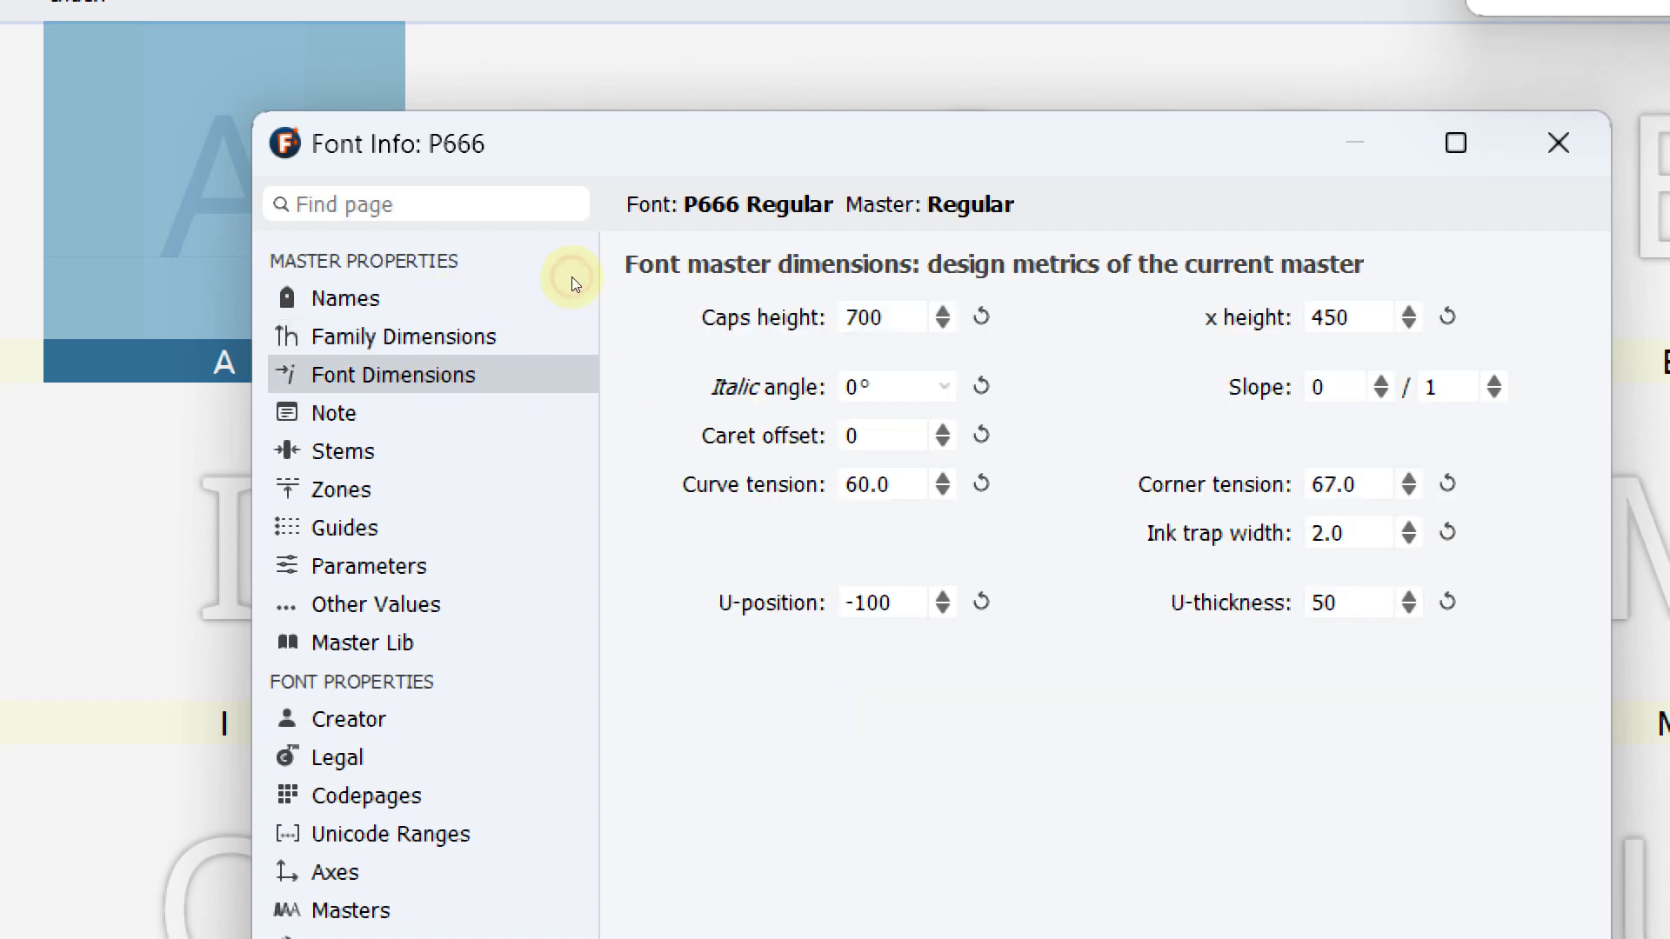
left_click(809, 248)
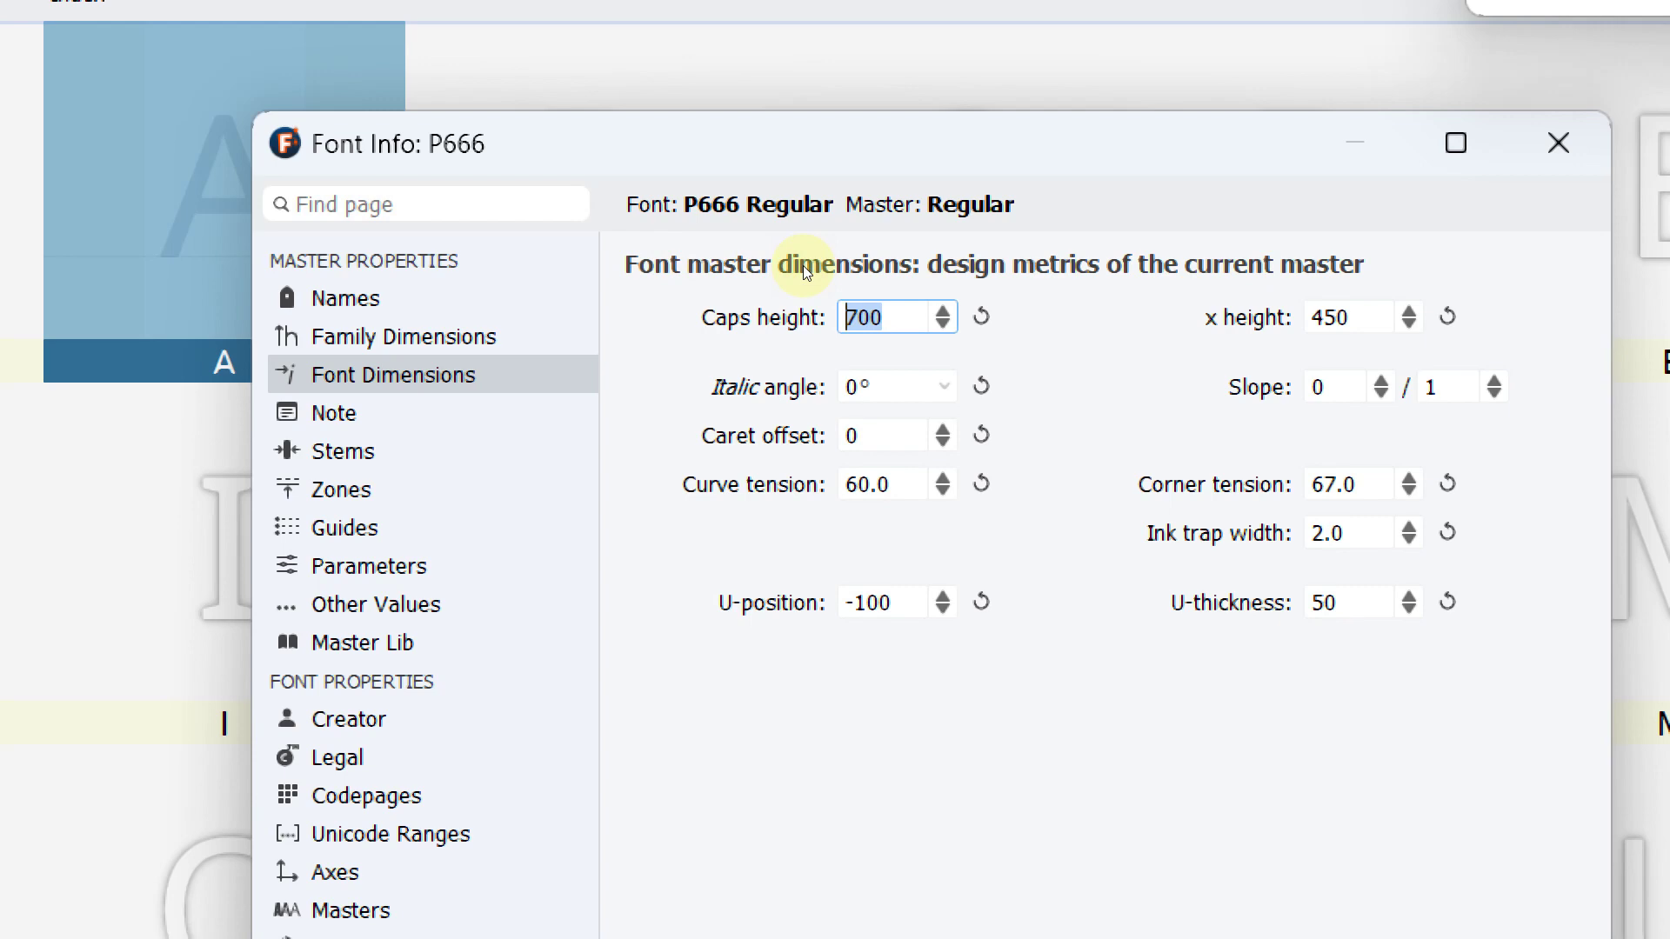
type("800")
key("ctrl+Page_Up")
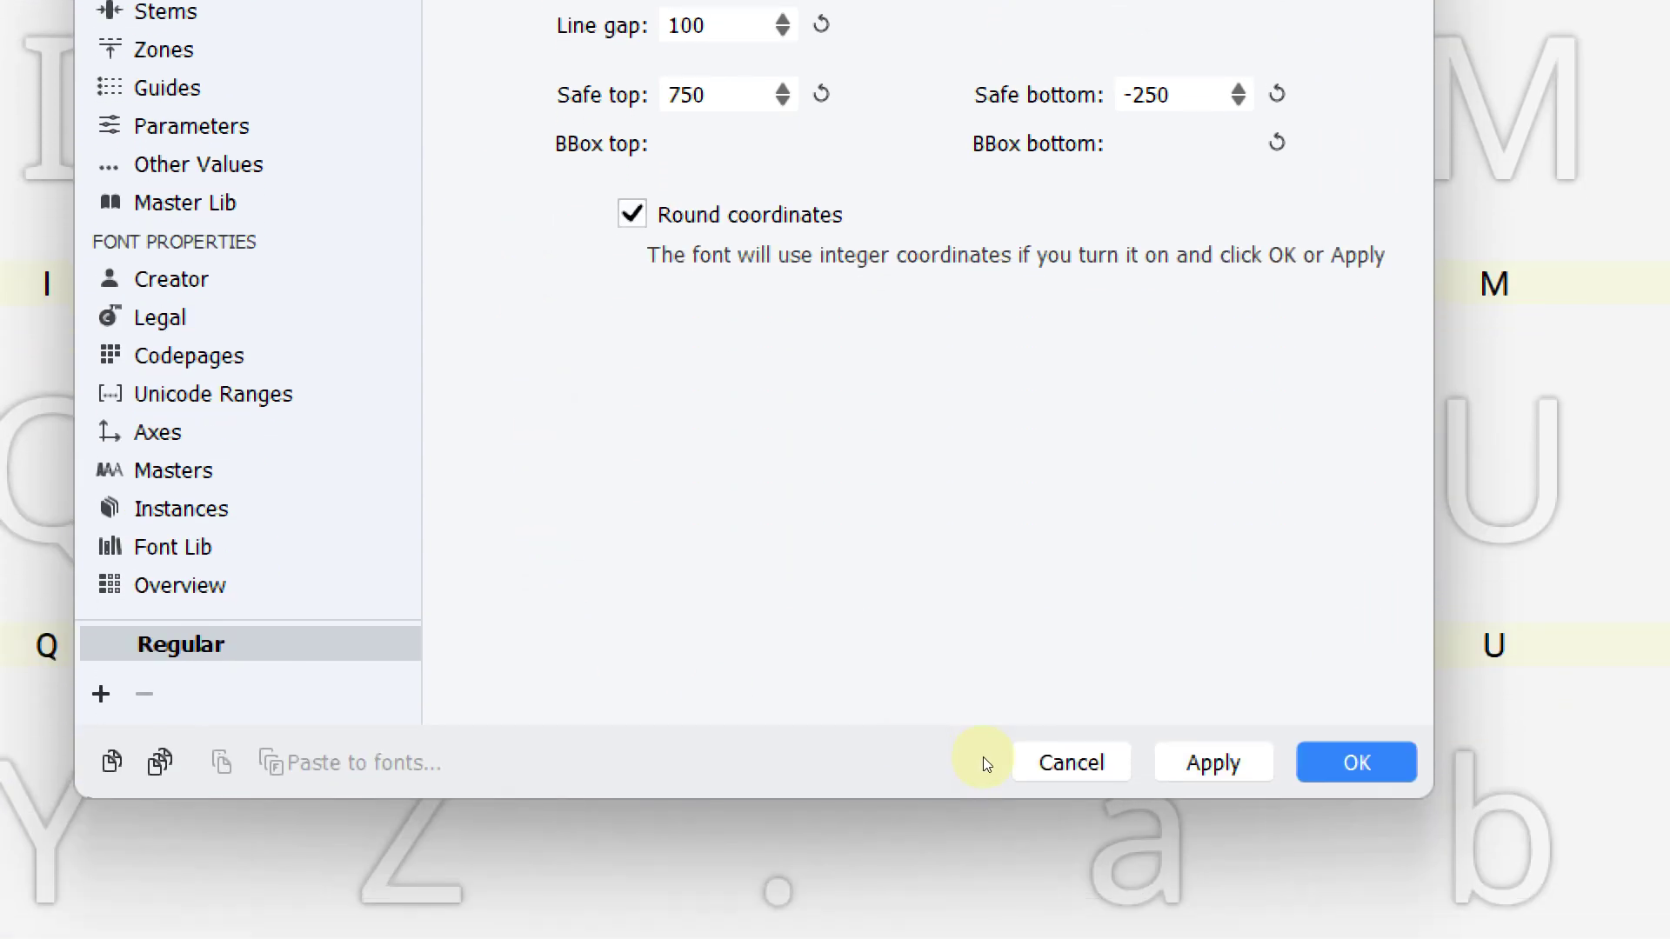
left_click(1100, 695)
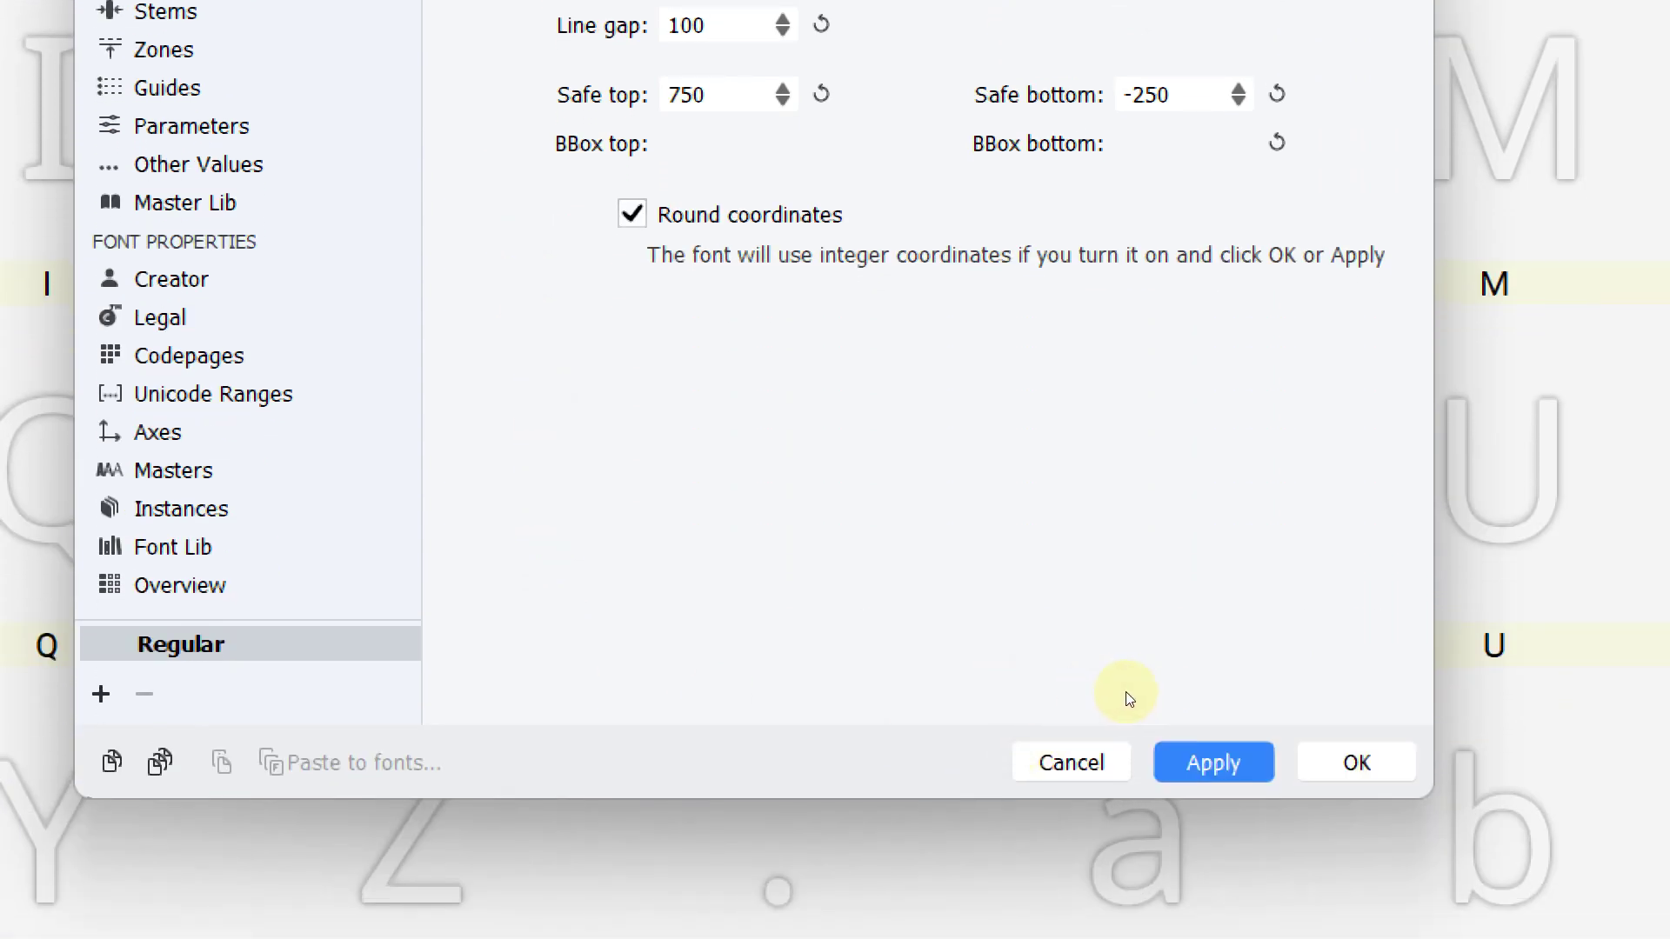
key("Return")
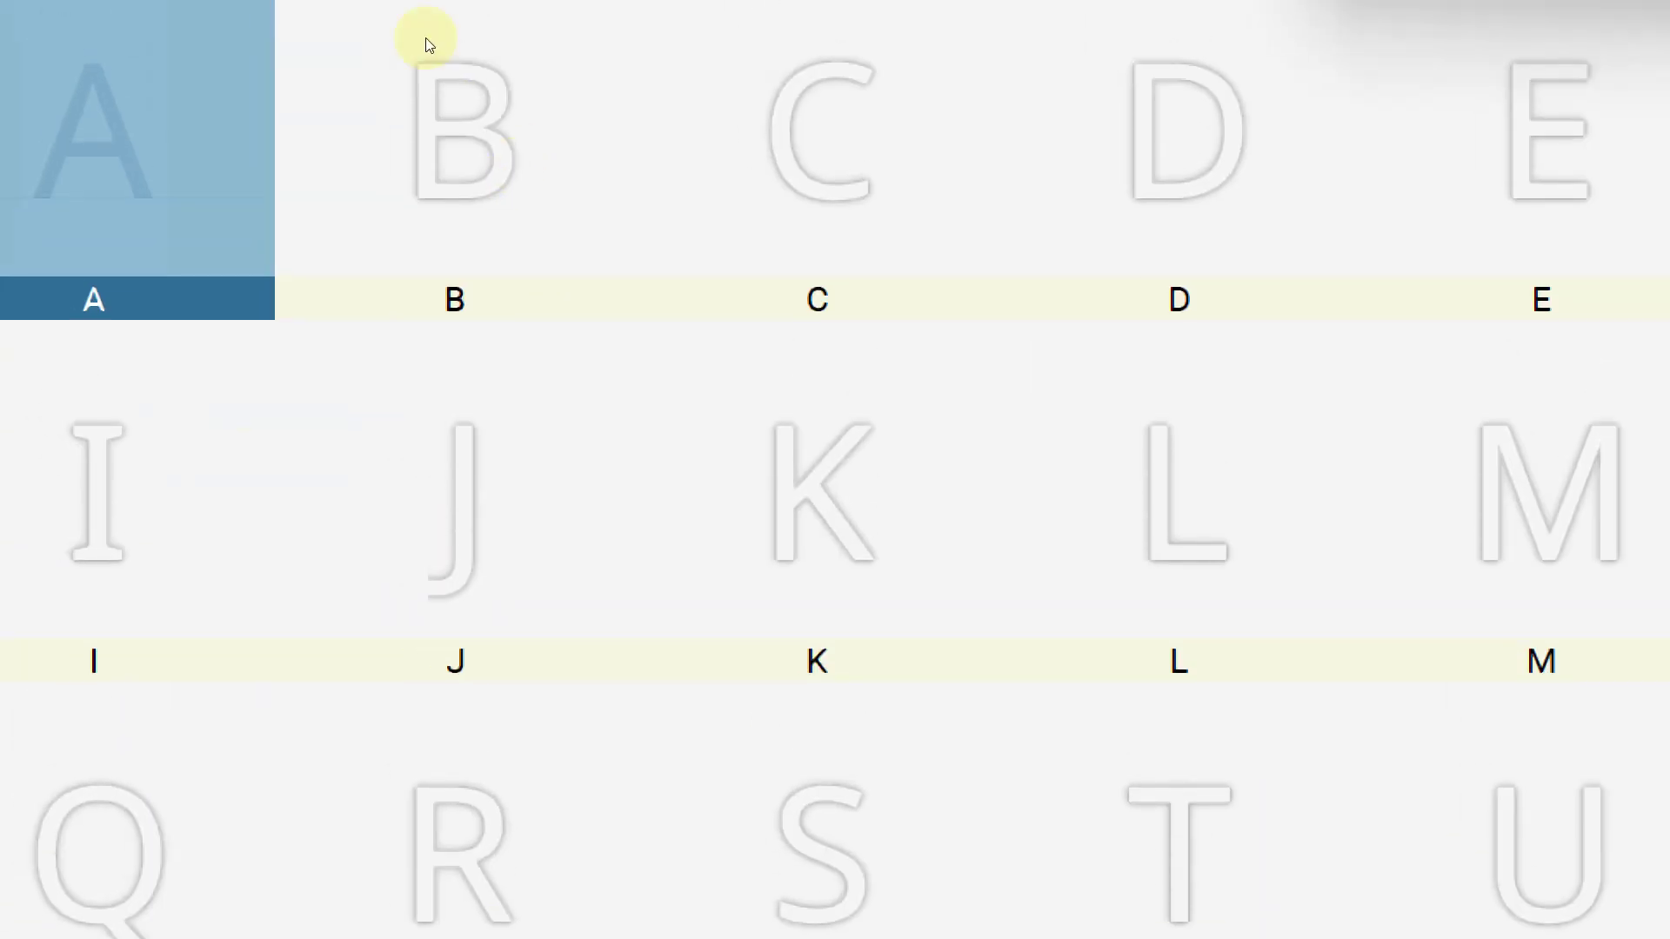
Open glyph A in a Glyph window and zoom out to see its metric lines
double_click(480, 186)
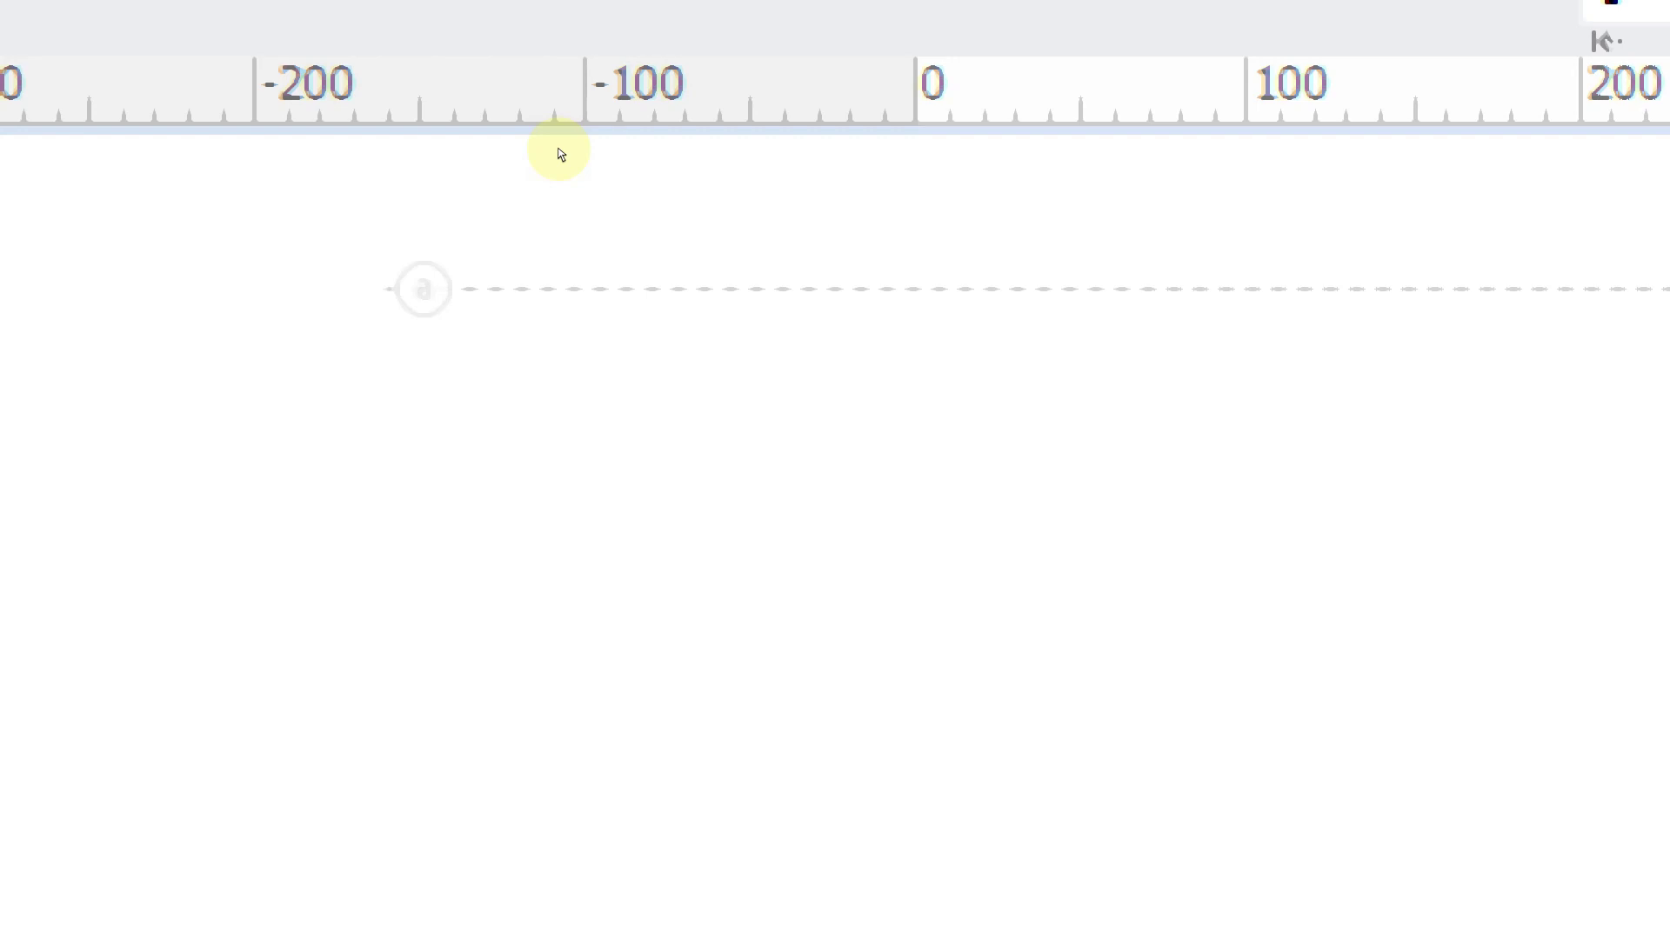
key("super+minus")
key("super+minus")
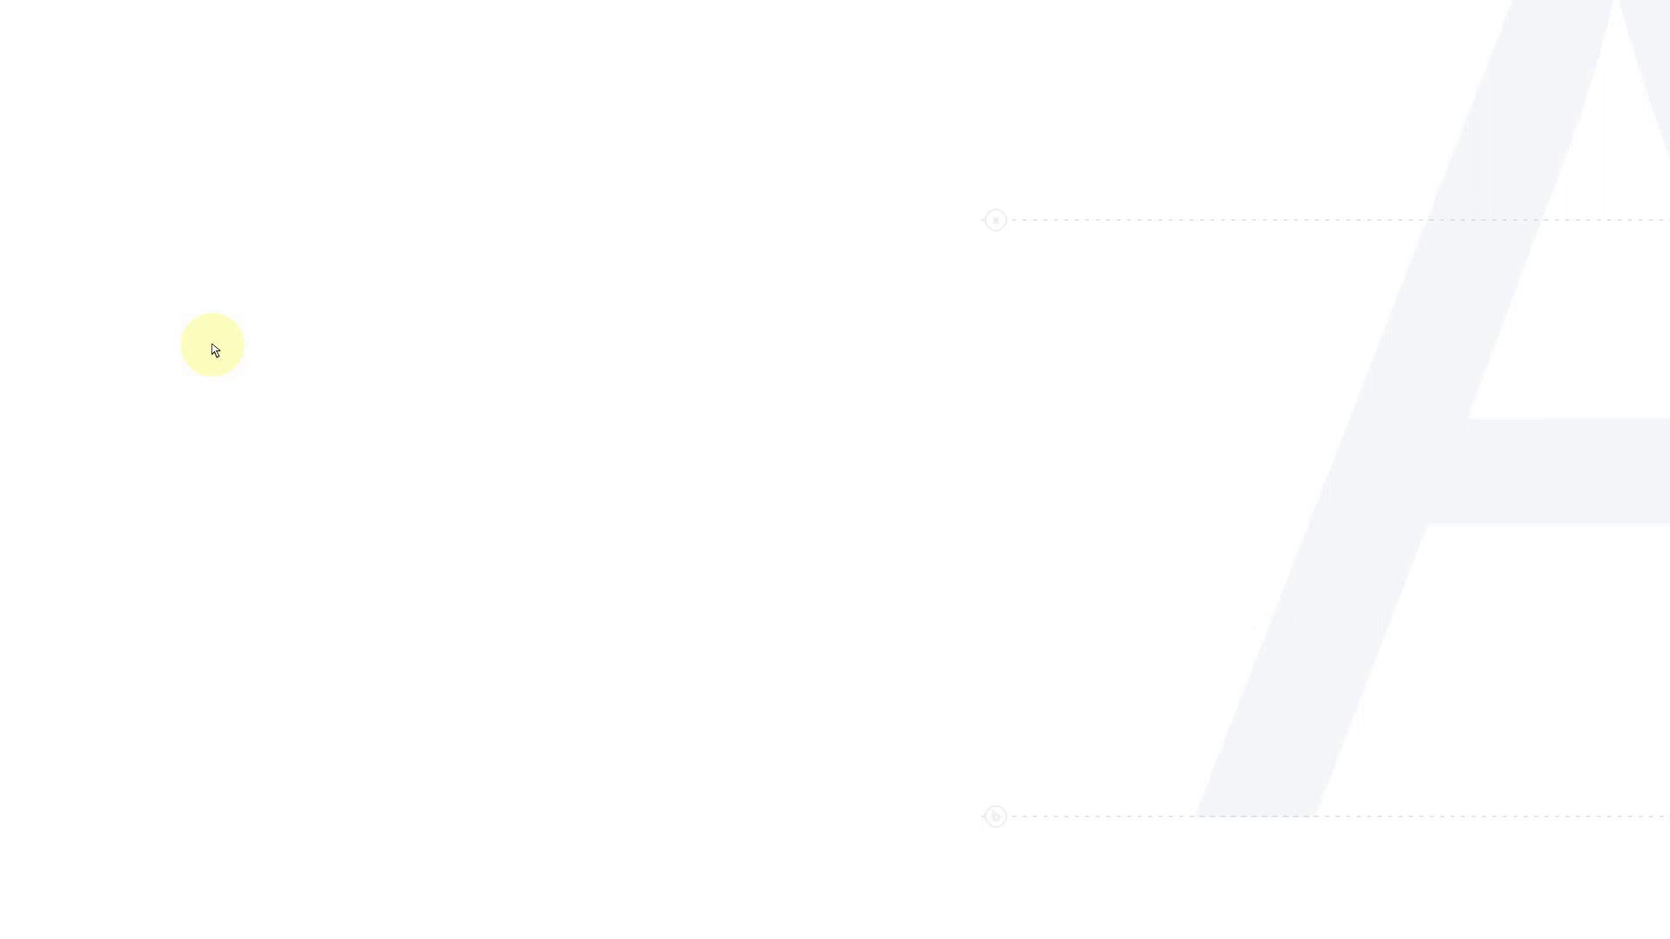
key("super+minus")
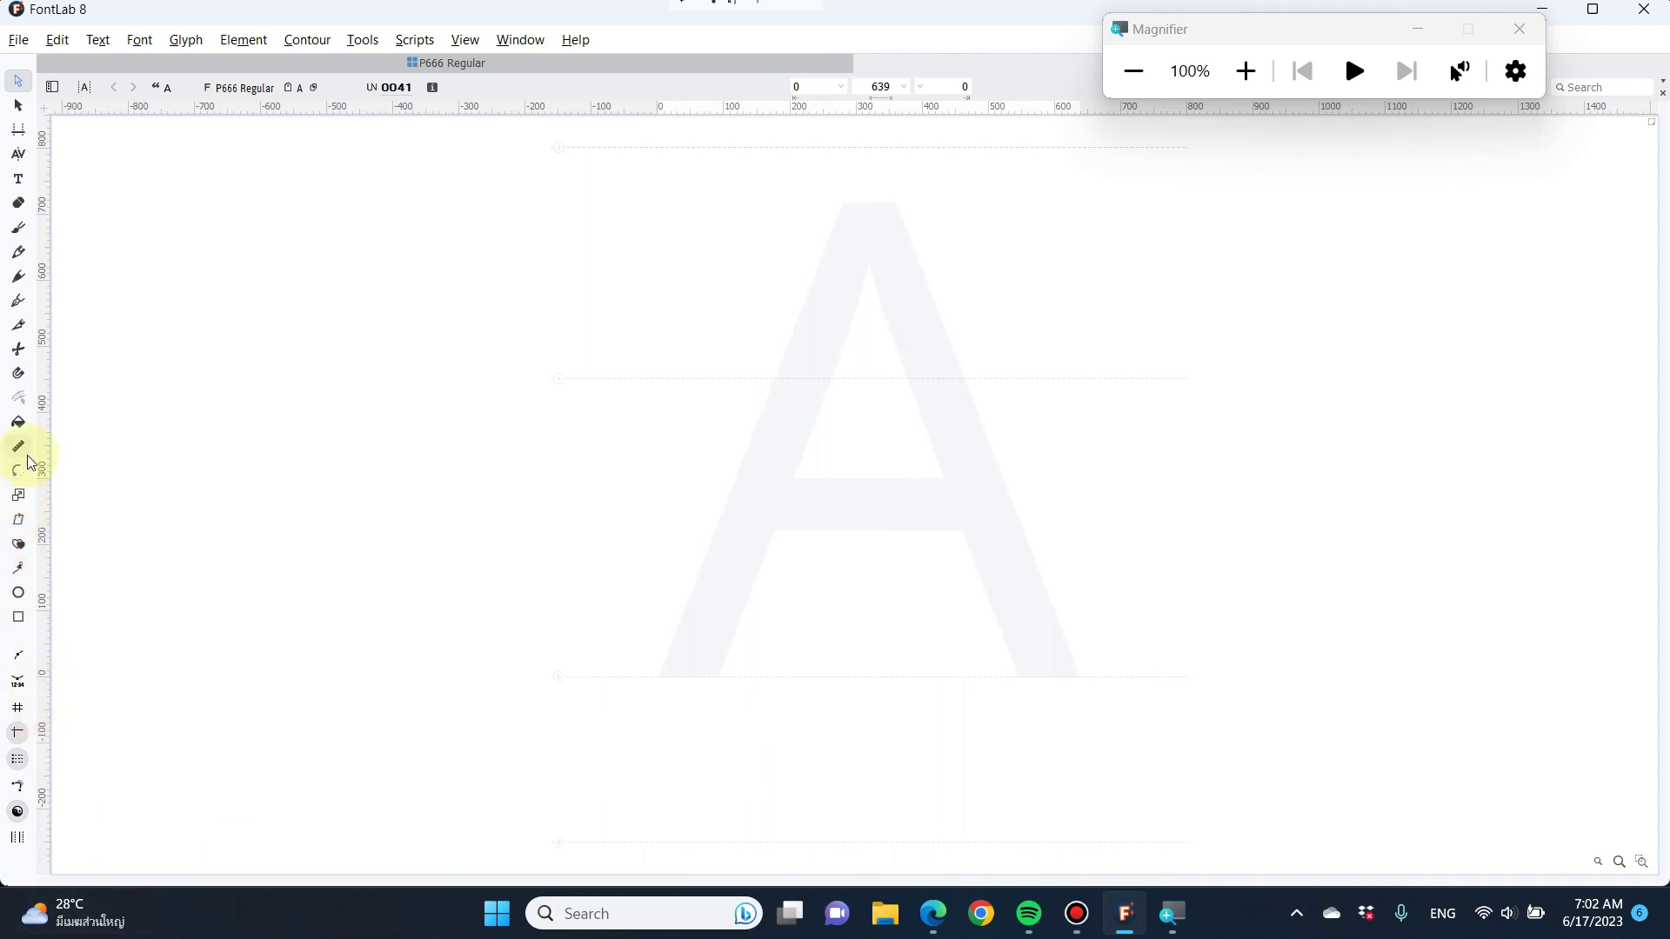
Draw the A's outer contour with the Pen: feet, crossbar notch, flat apex at 800, closed
left_click(17, 302)
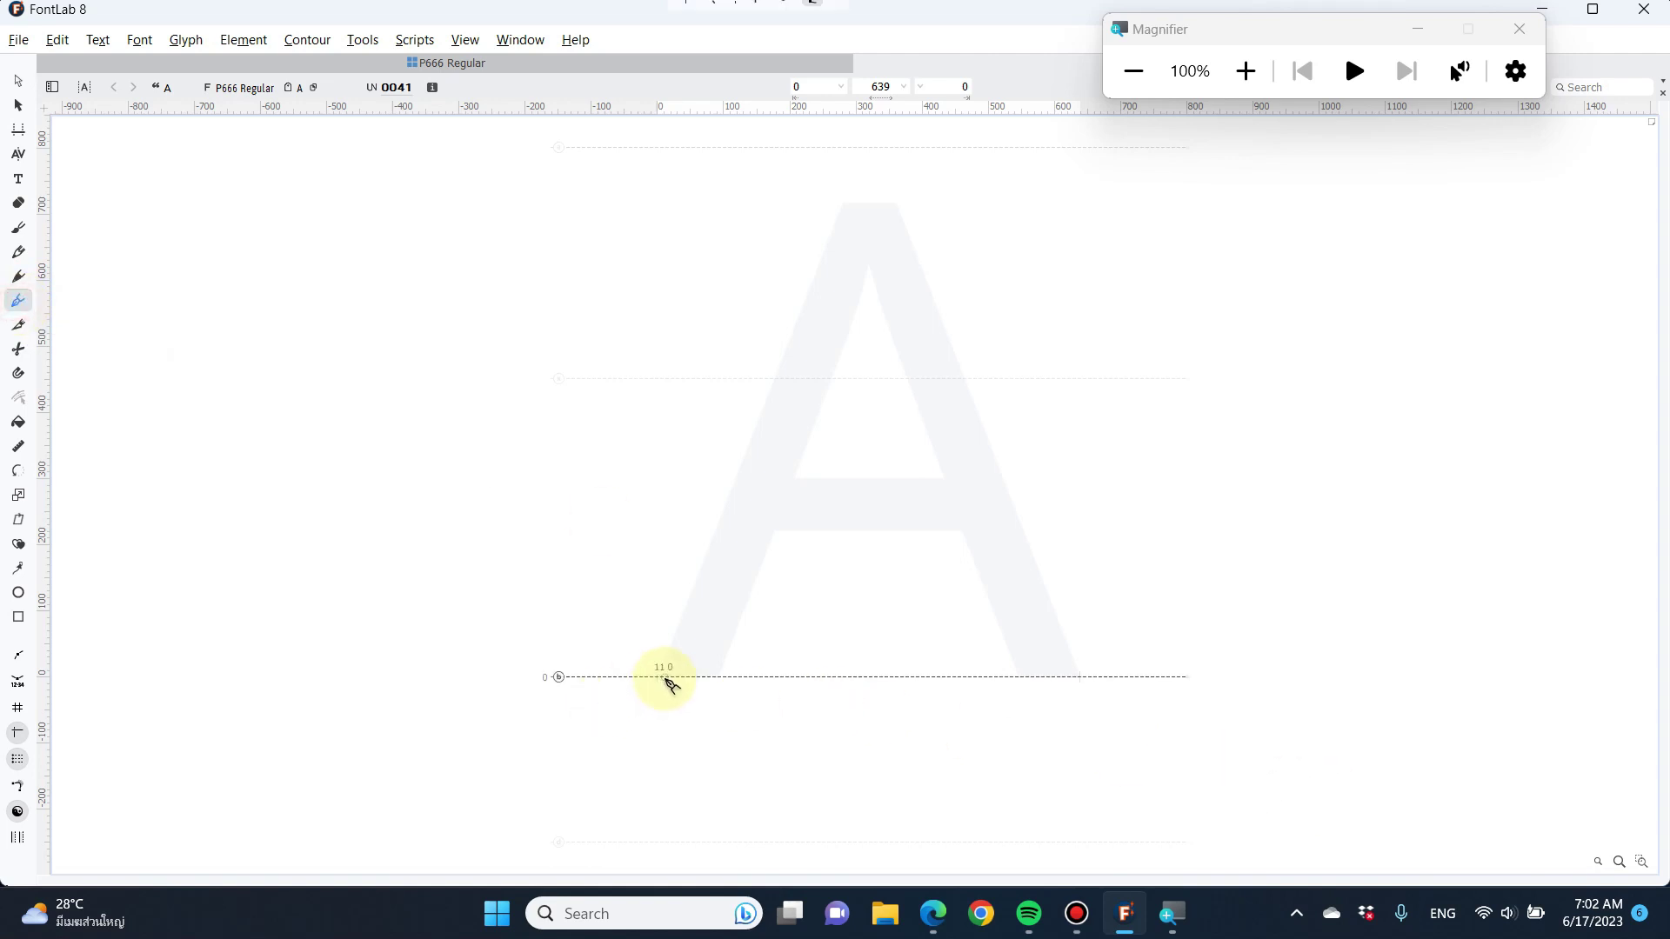
left_click(661, 678)
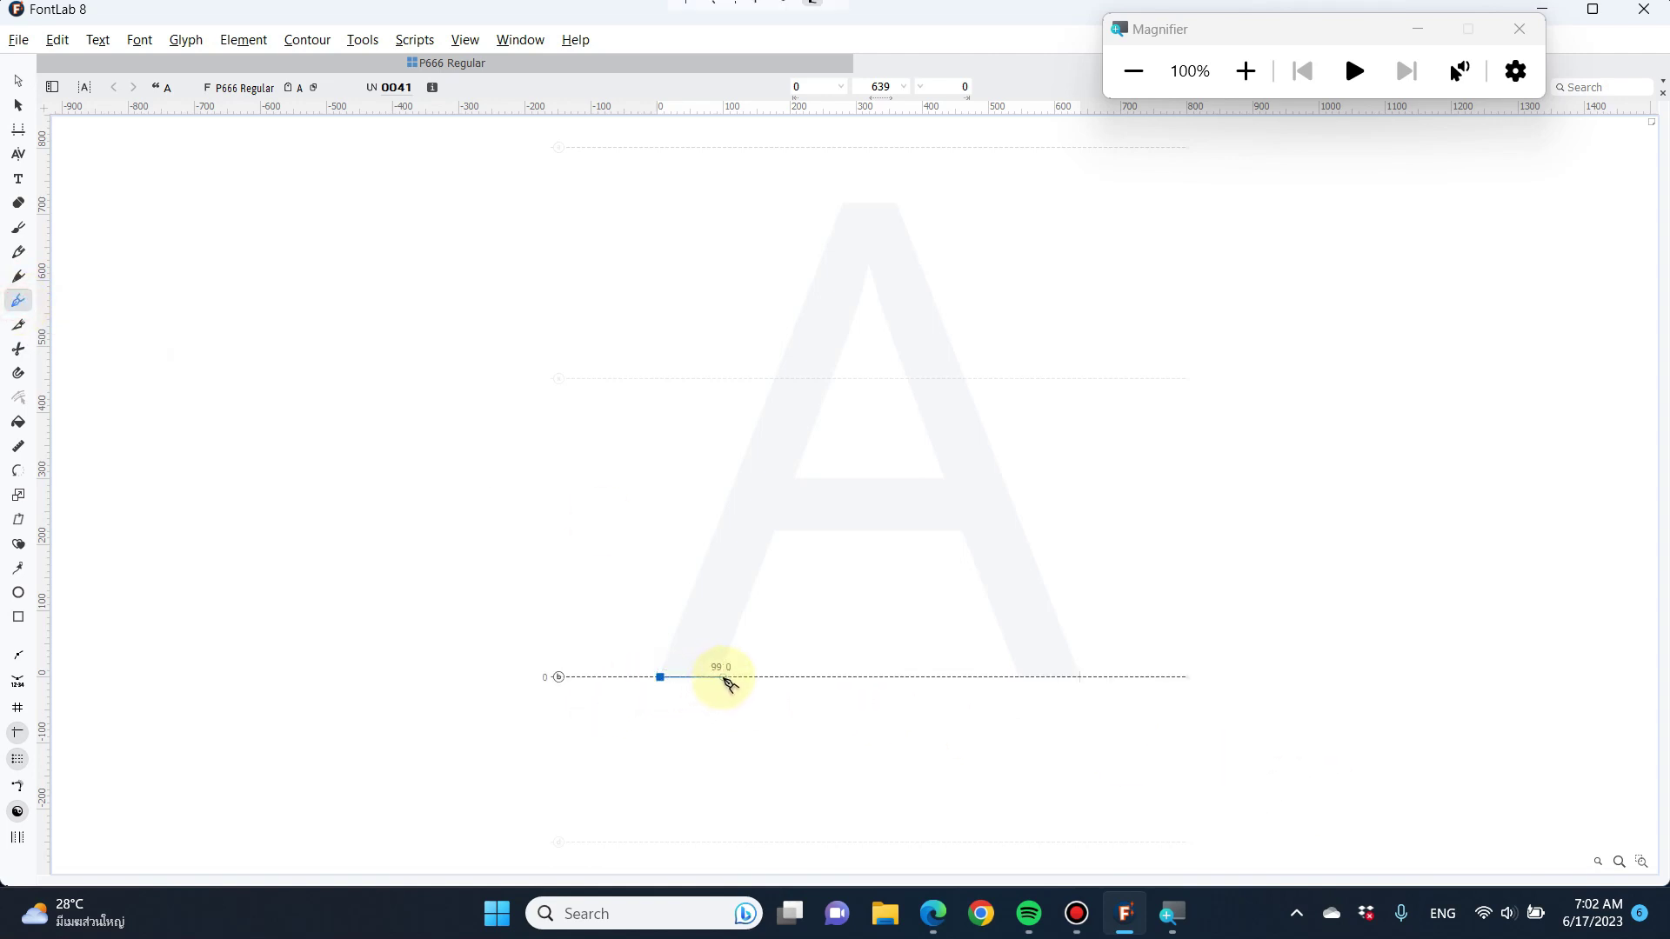
left_click(723, 677)
left_click(765, 526)
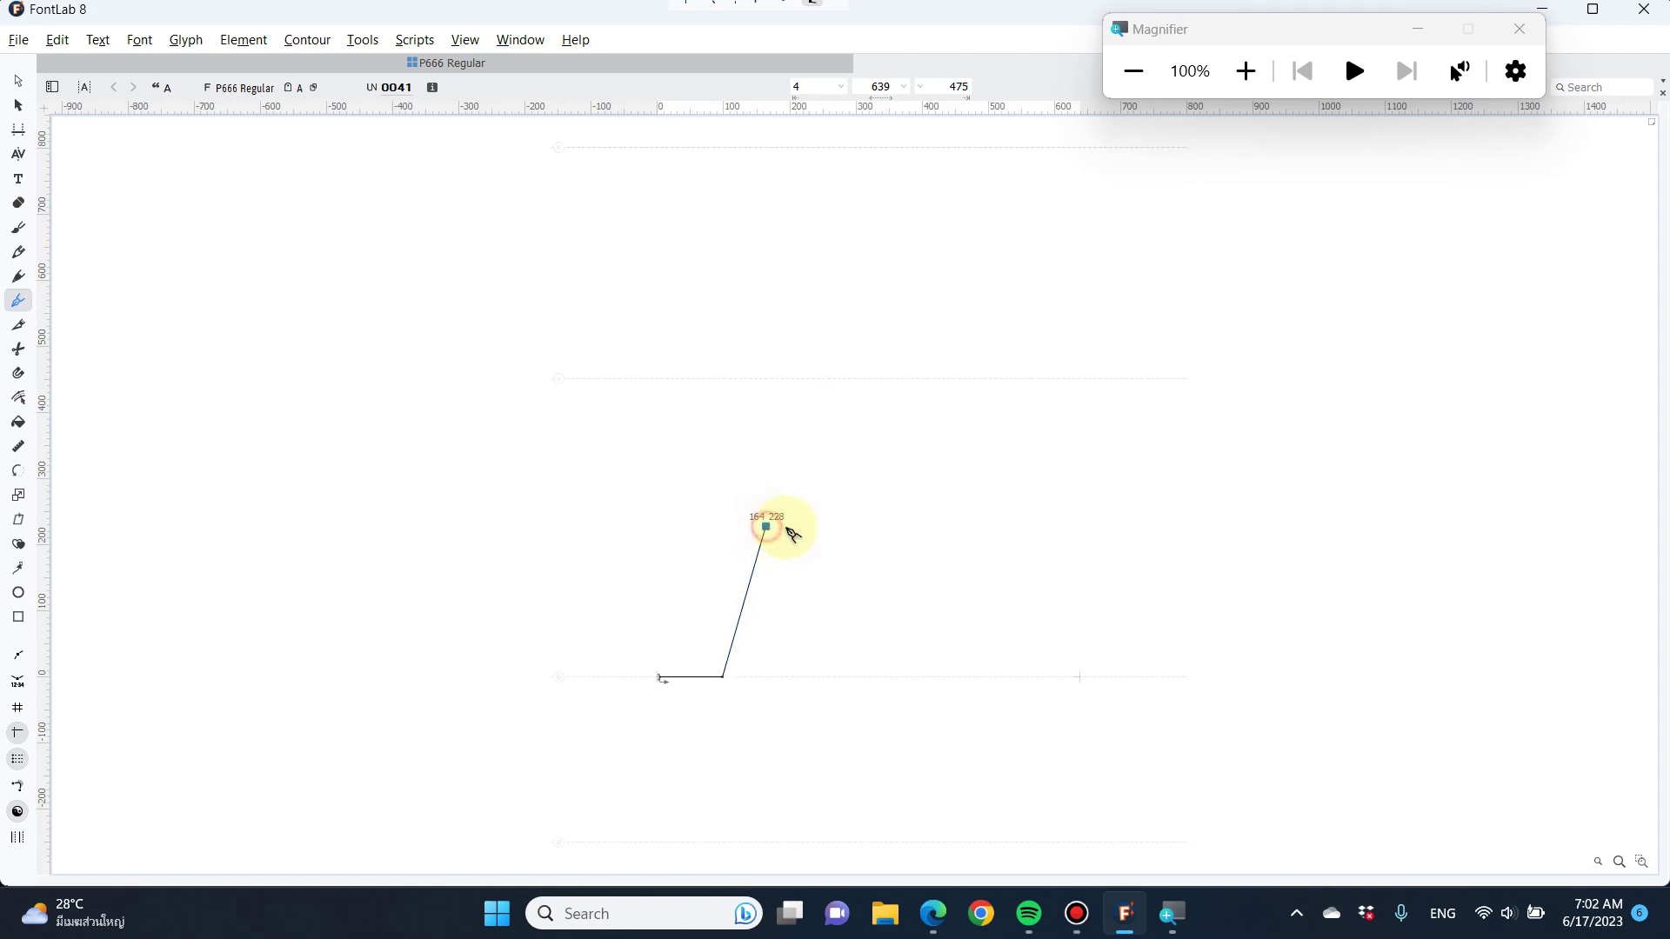
left_click(896, 526)
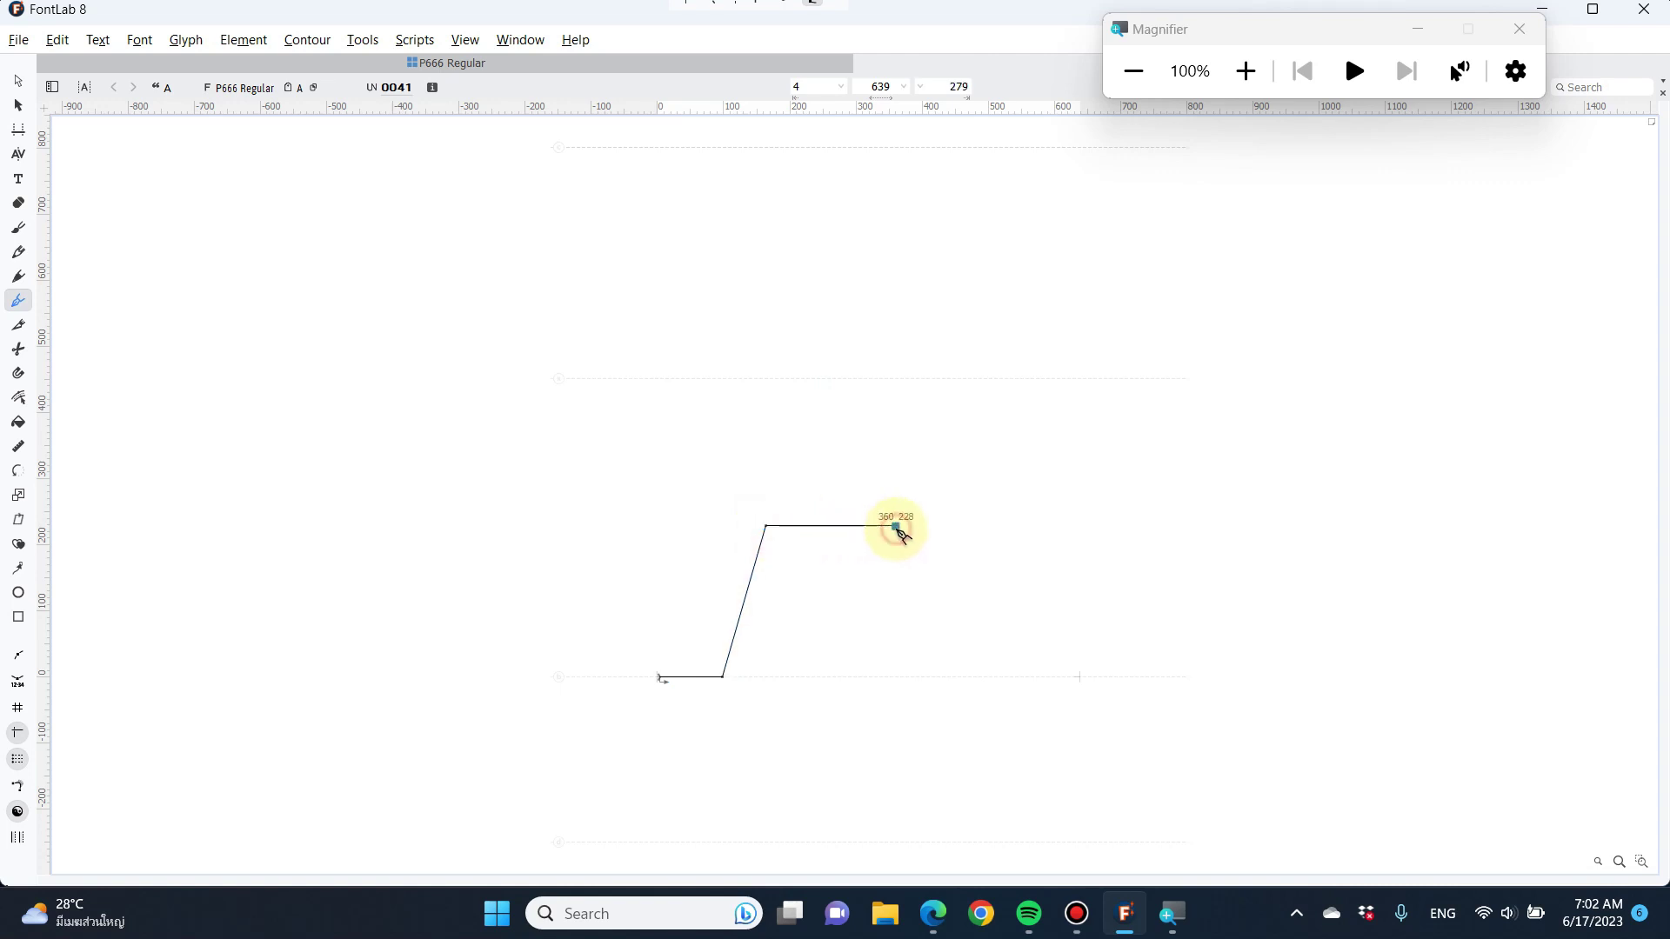
left_click(956, 676)
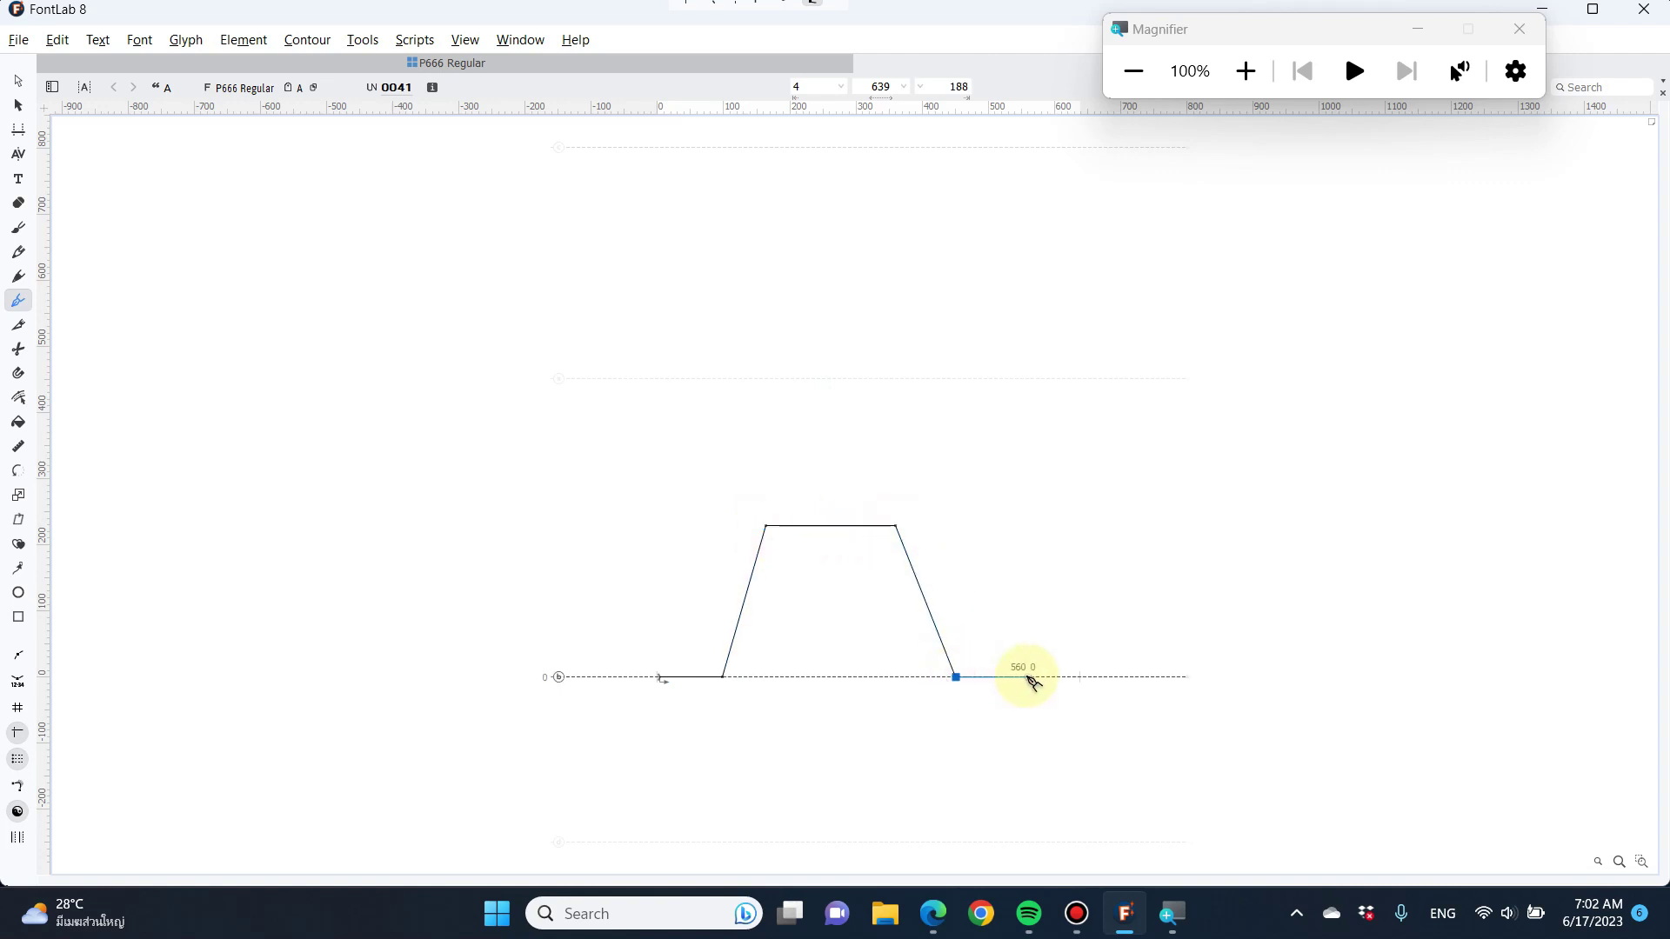
left_click(1012, 676)
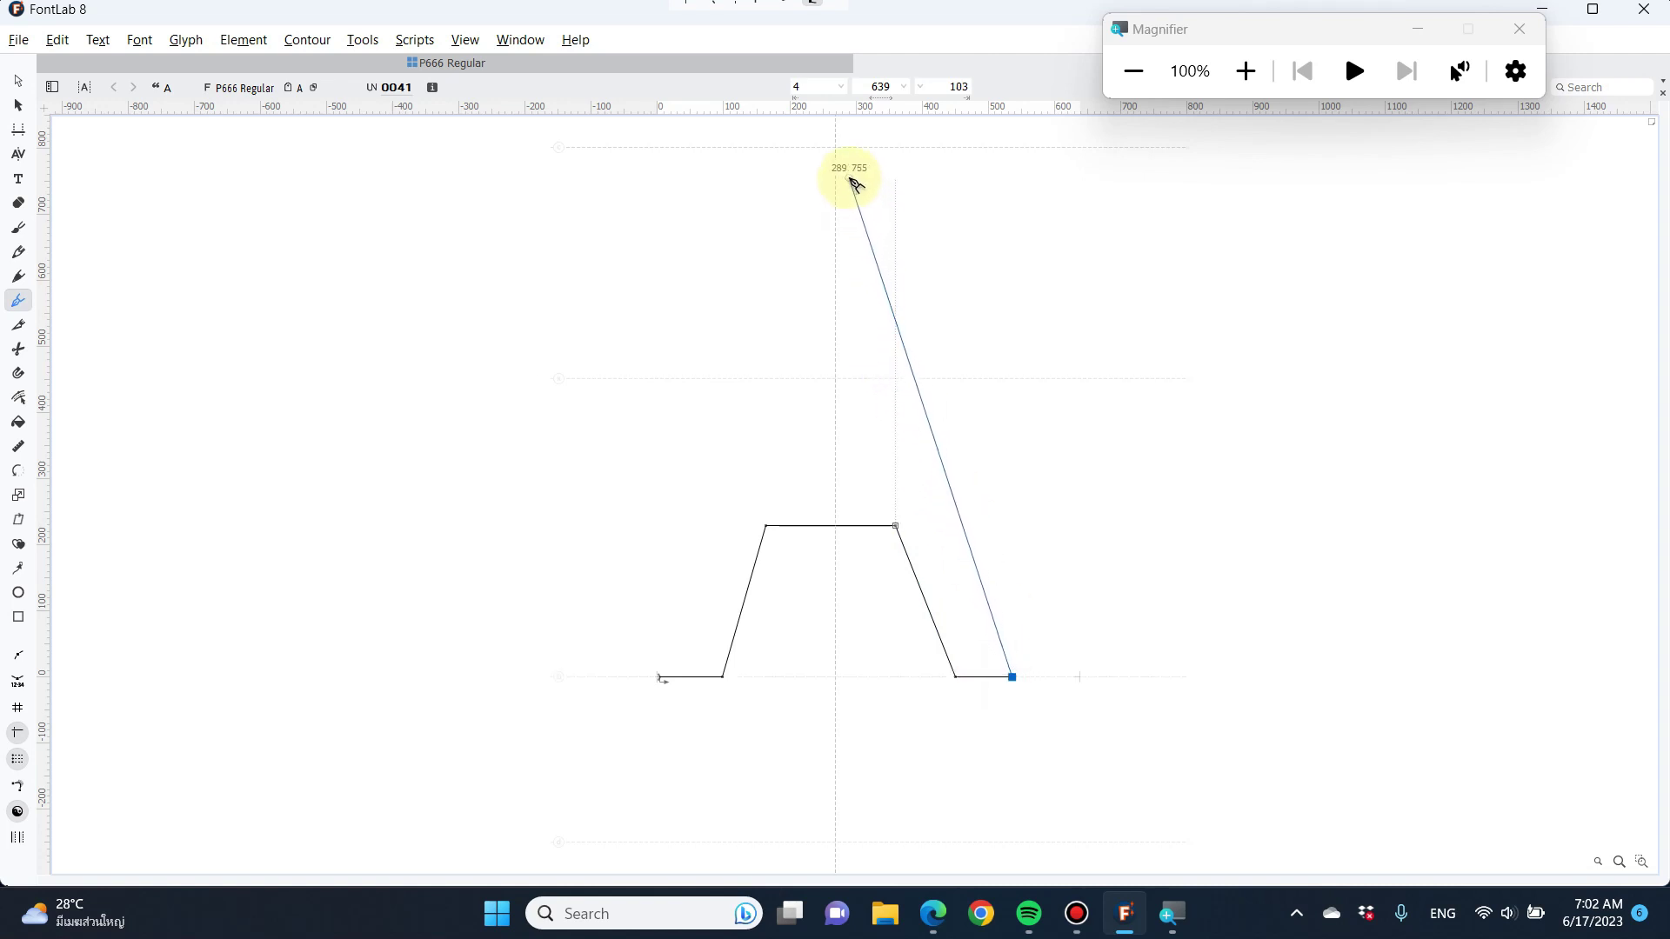
left_click(842, 148)
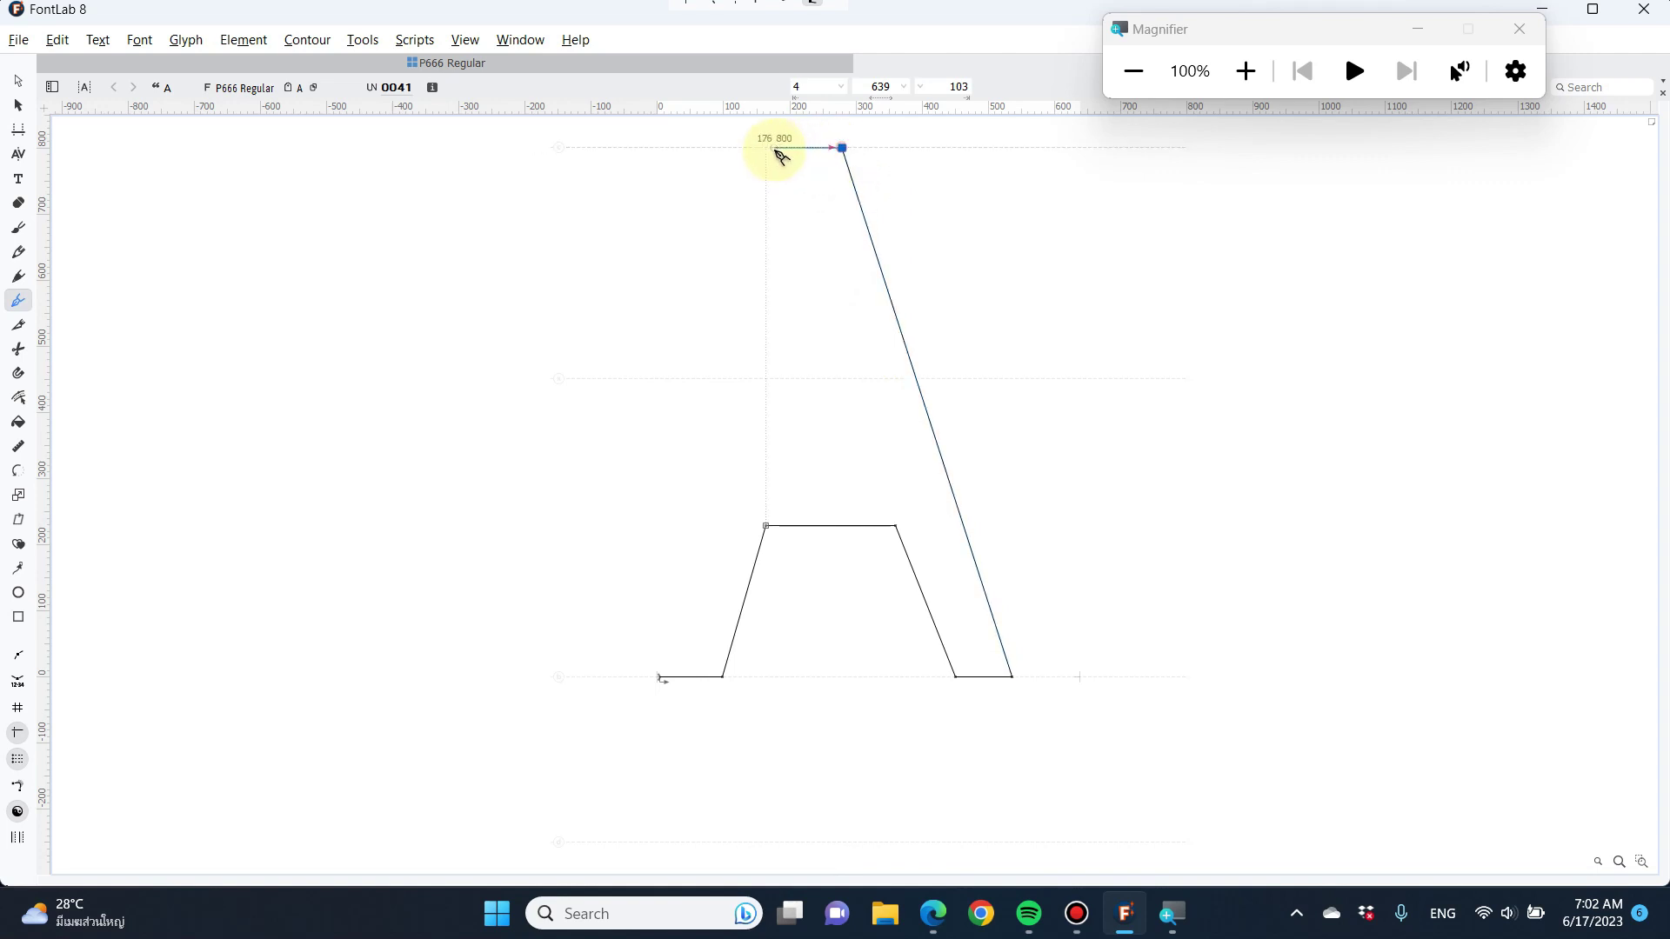
left_click(772, 148)
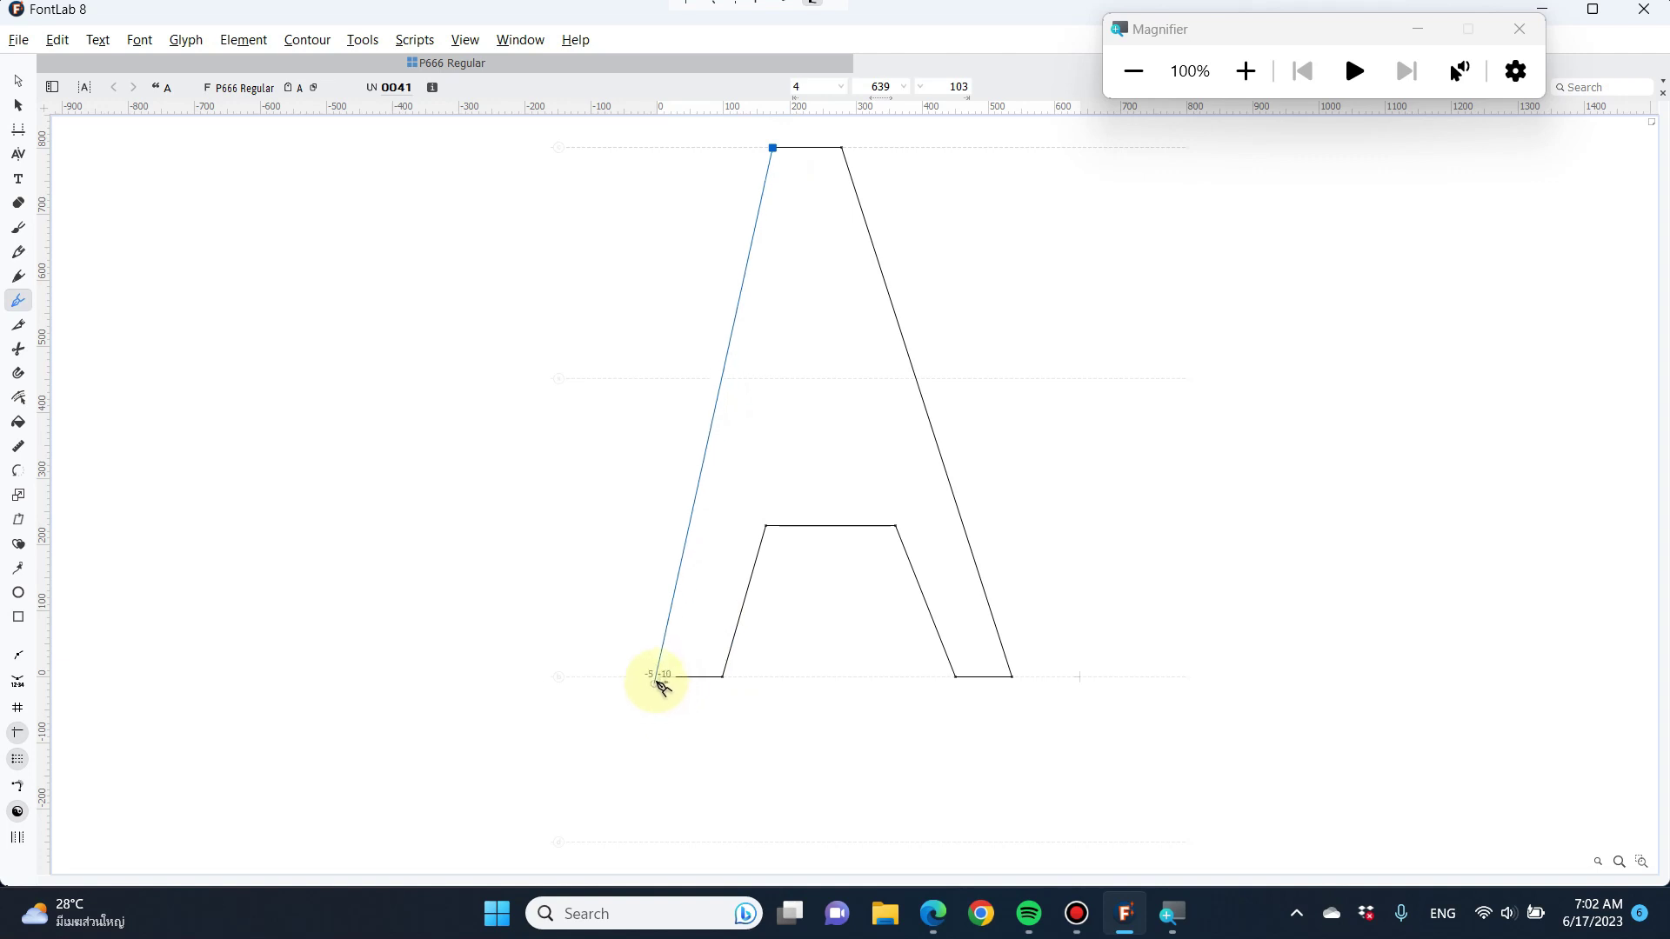
left_click(659, 679)
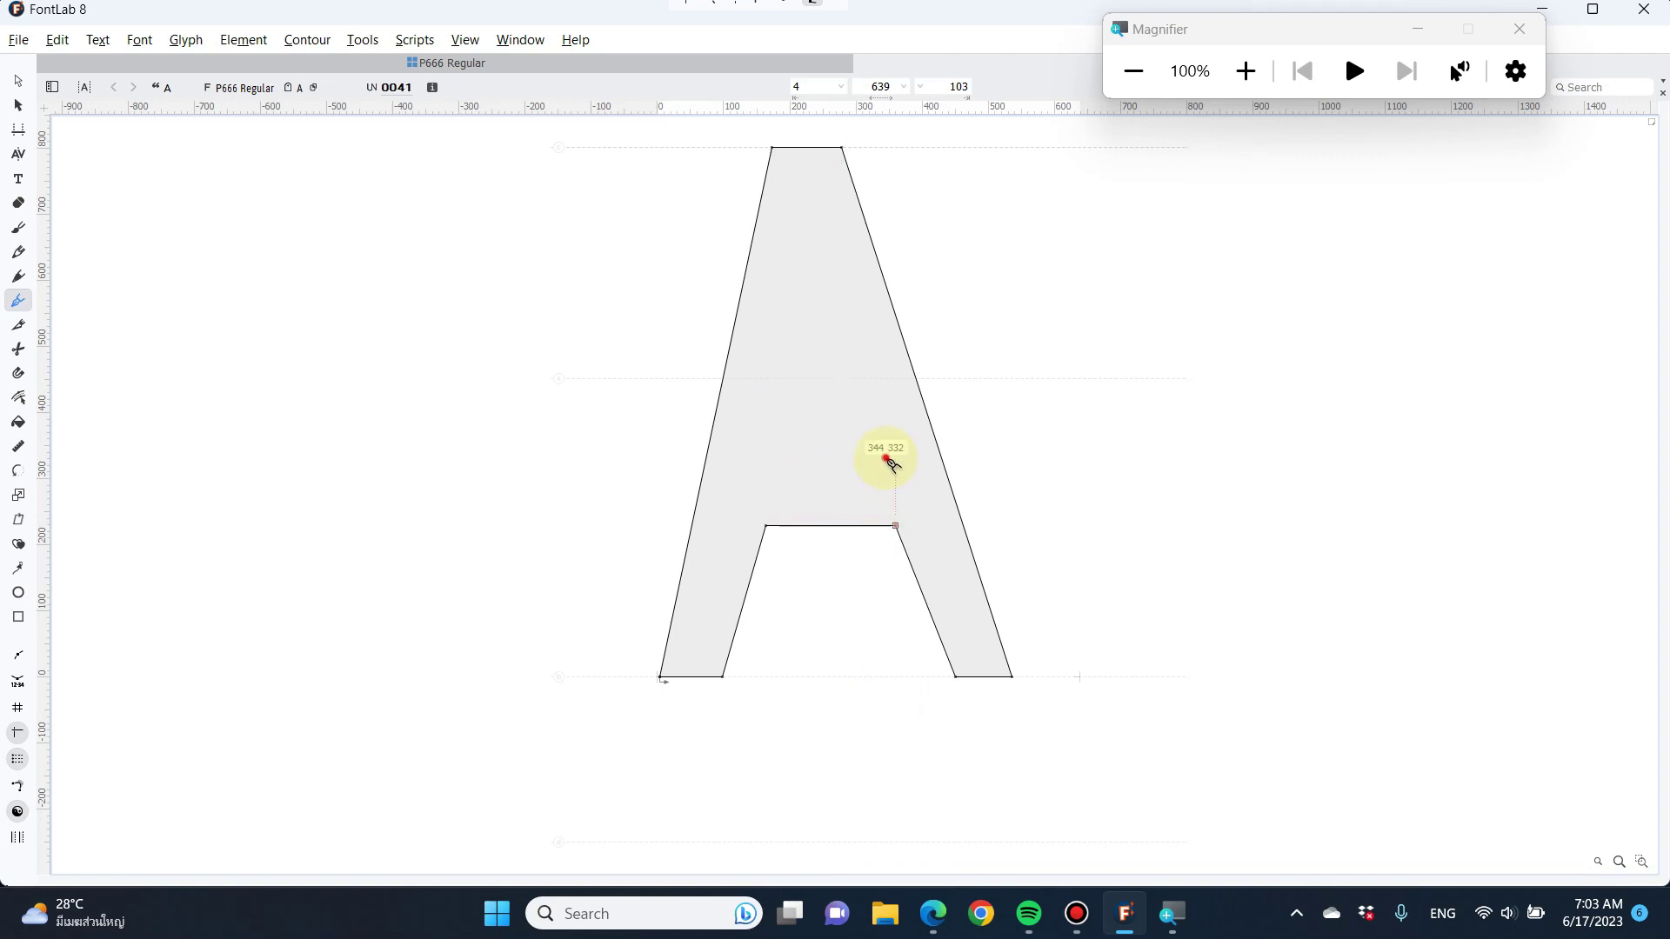
Draw a first inner counter attempt, then undo it
left_click_drag(886, 459, 828, 224)
left_click(785, 226)
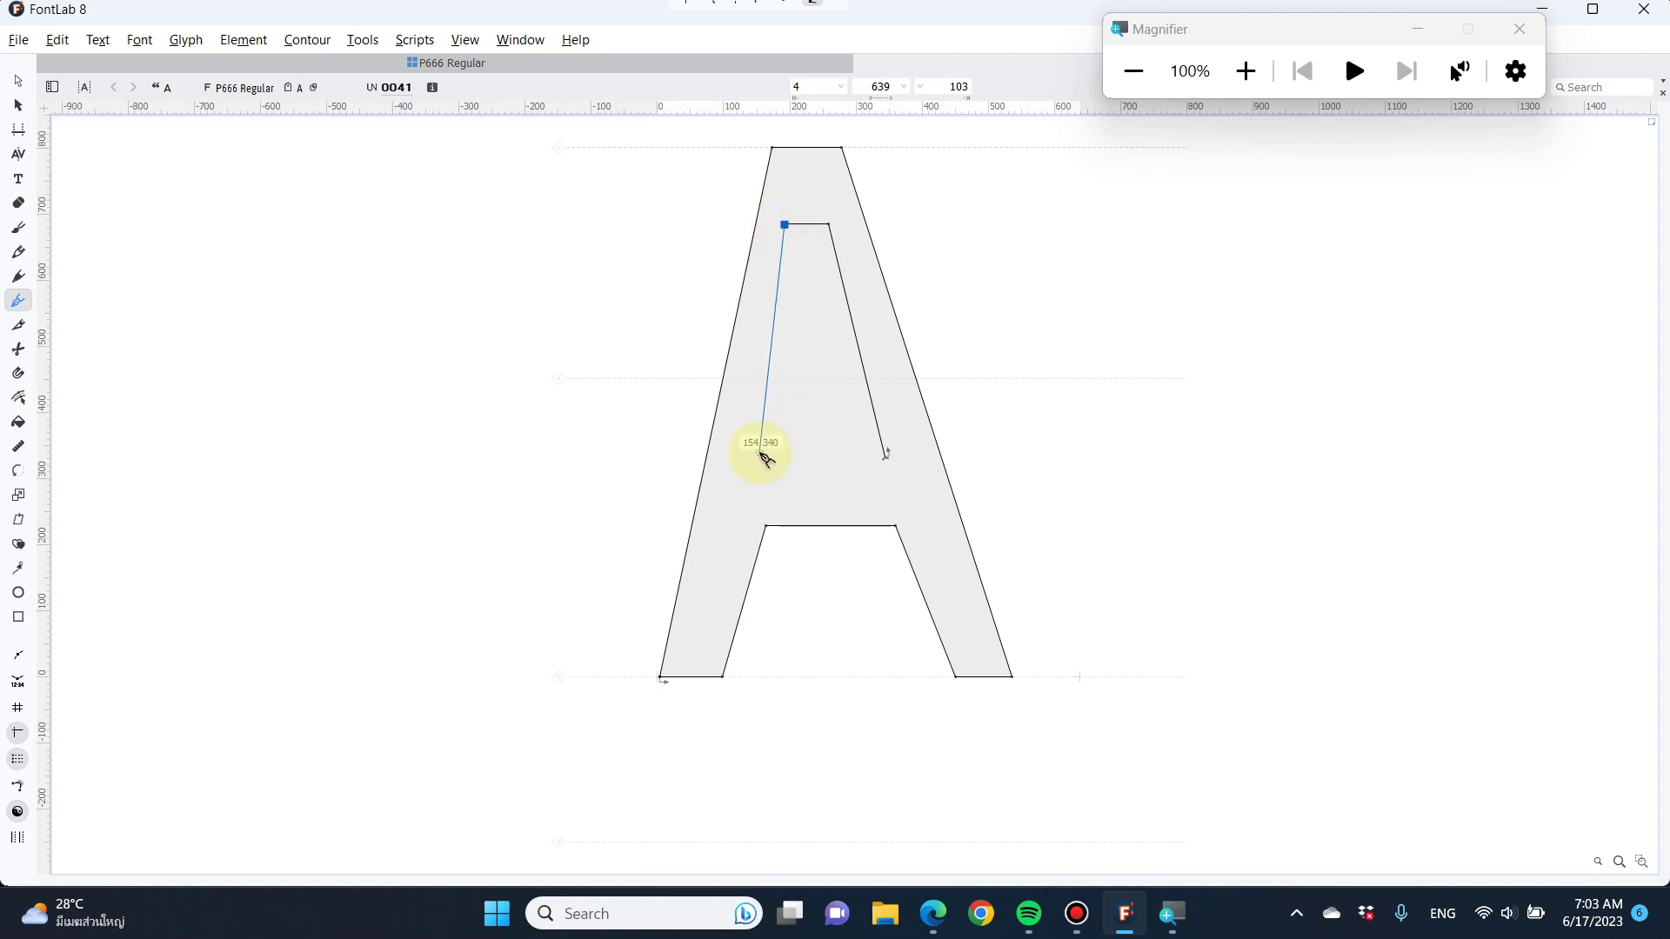
left_click(760, 451)
left_click(886, 454)
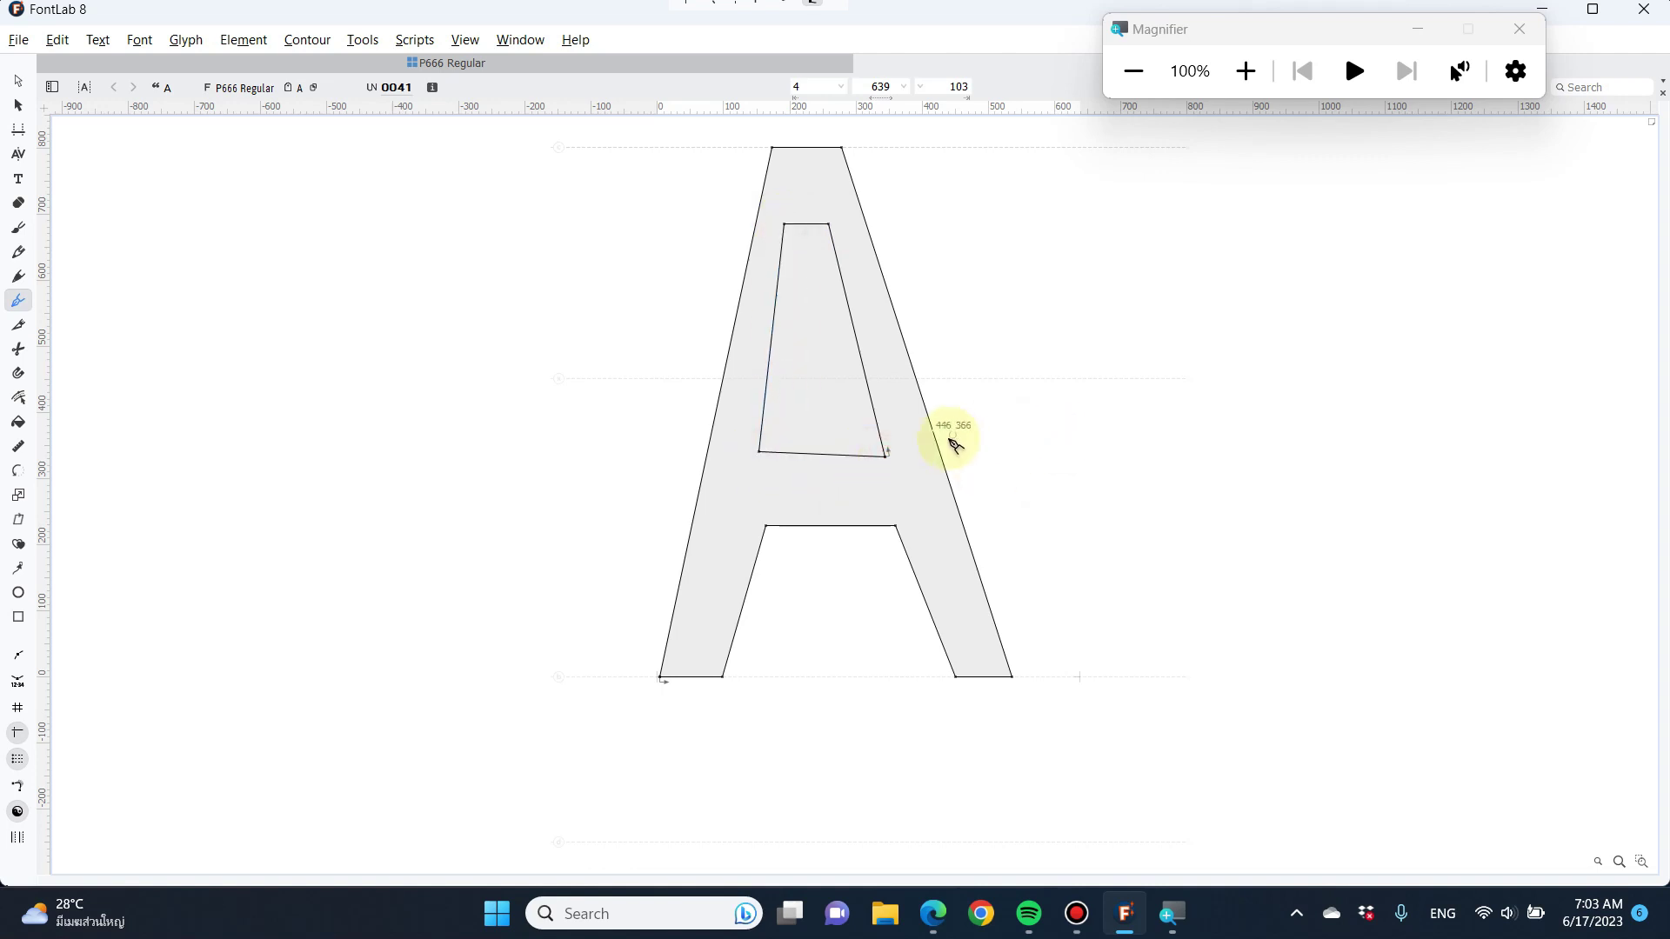
key("ctrl+z")
key("ctrl+z")
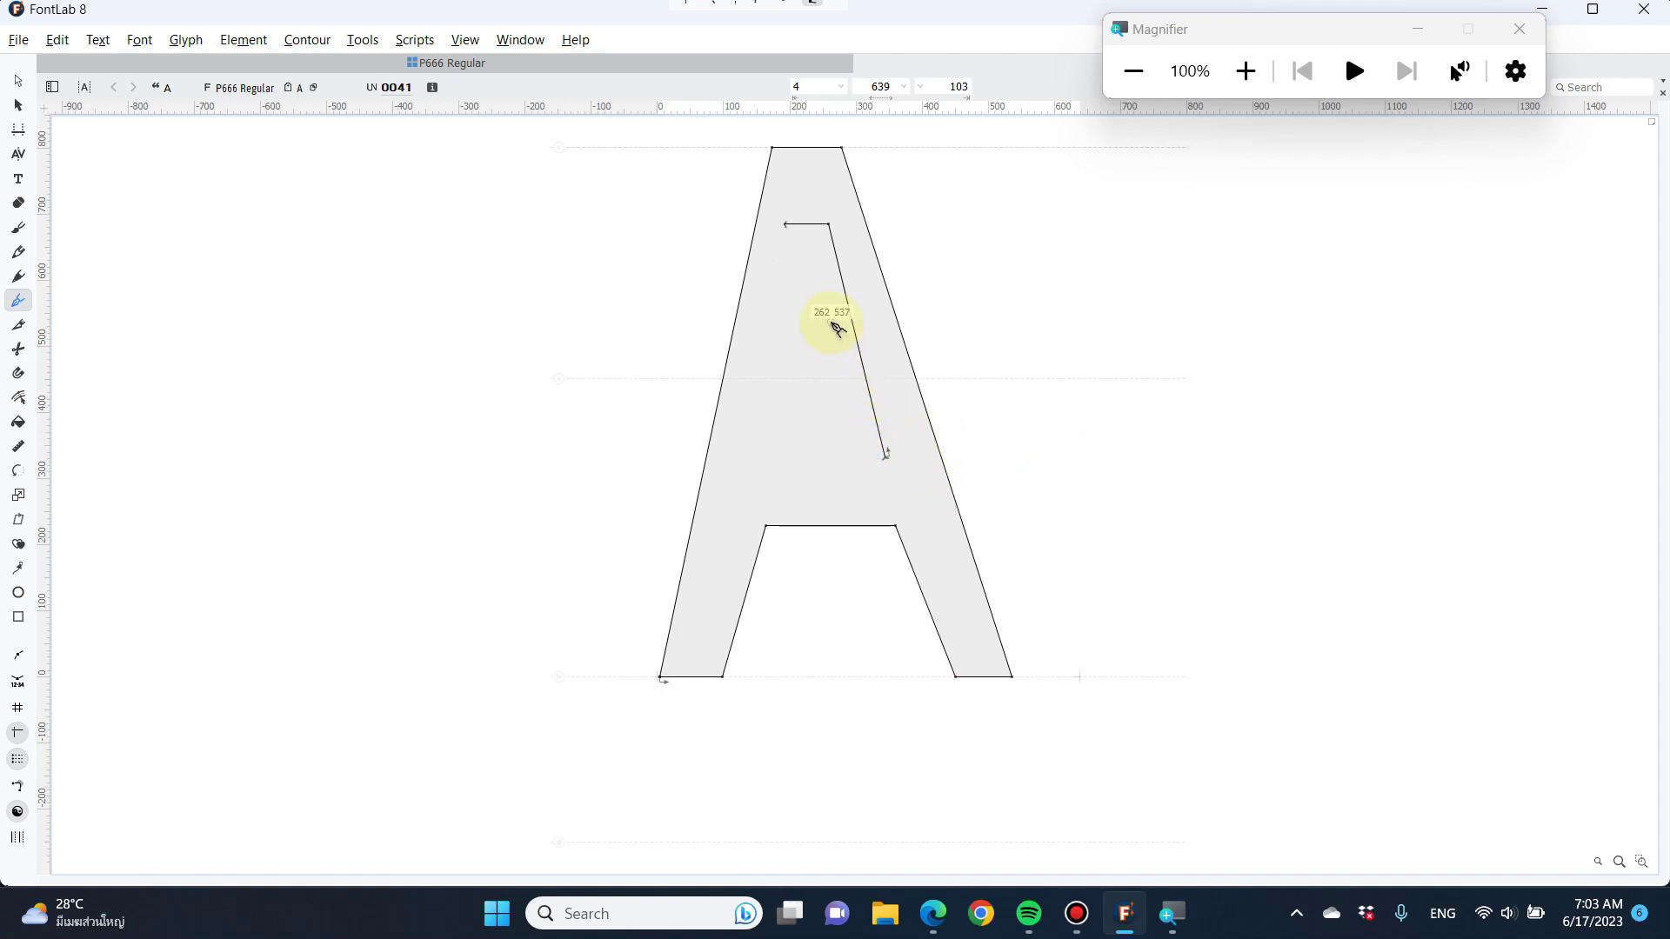
key("ctrl+z")
key("ctrl+z")
key("ctrl+z")
Redraw the four-corner inner counter above the crossbar and close it
left_click(789, 224)
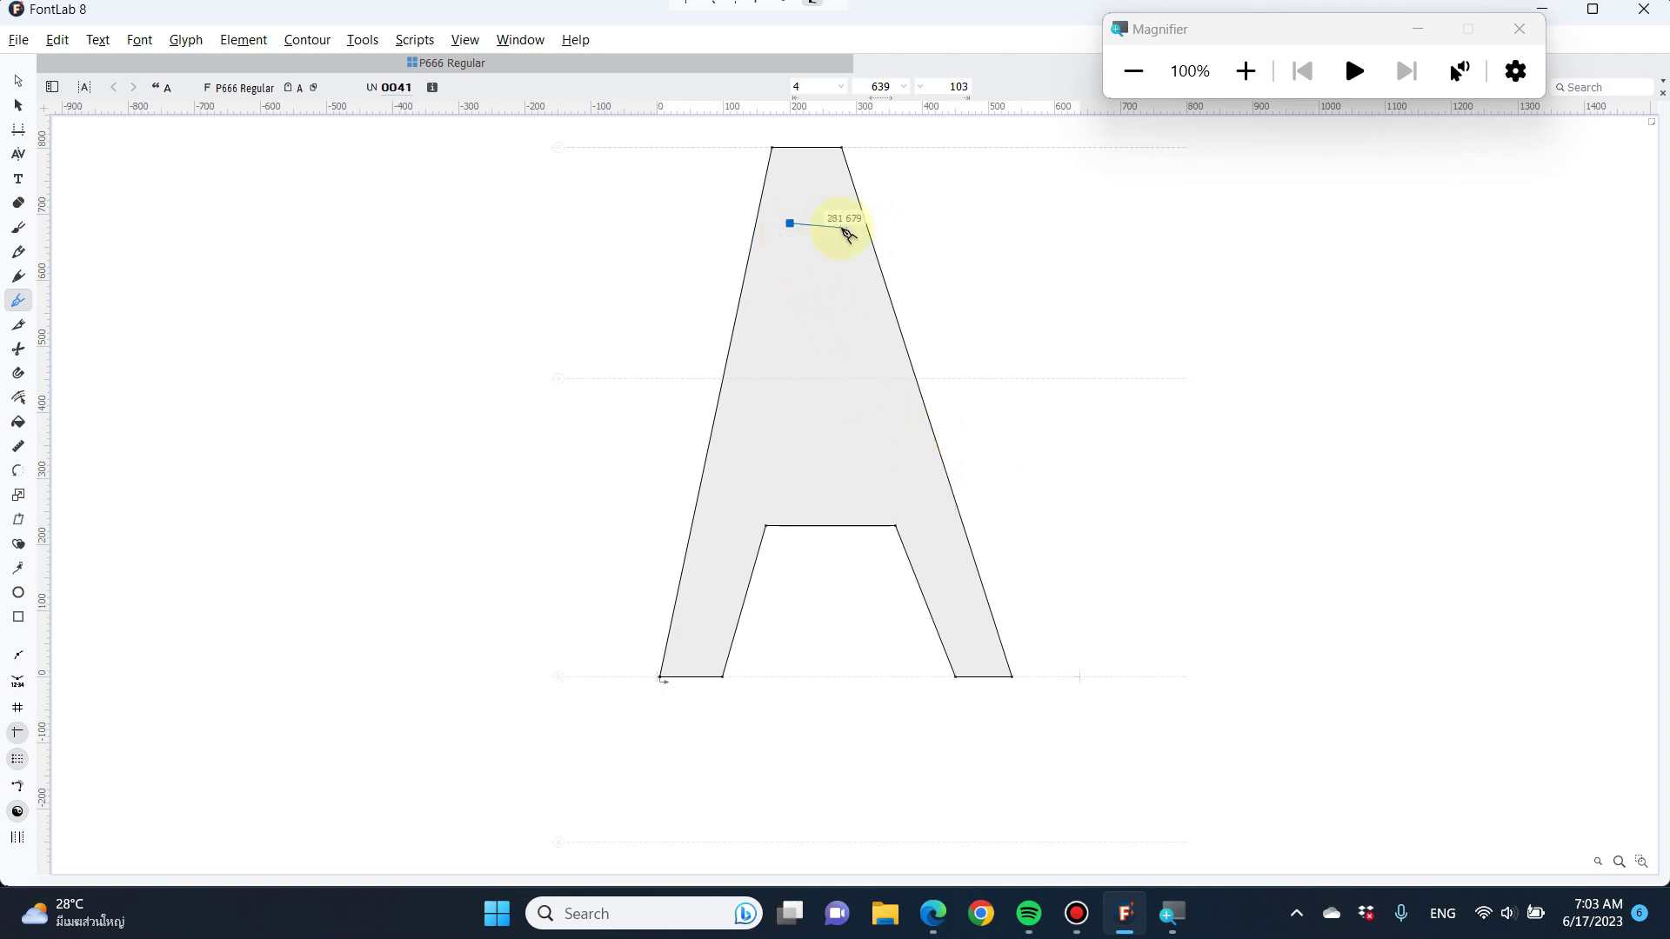
left_click(839, 224)
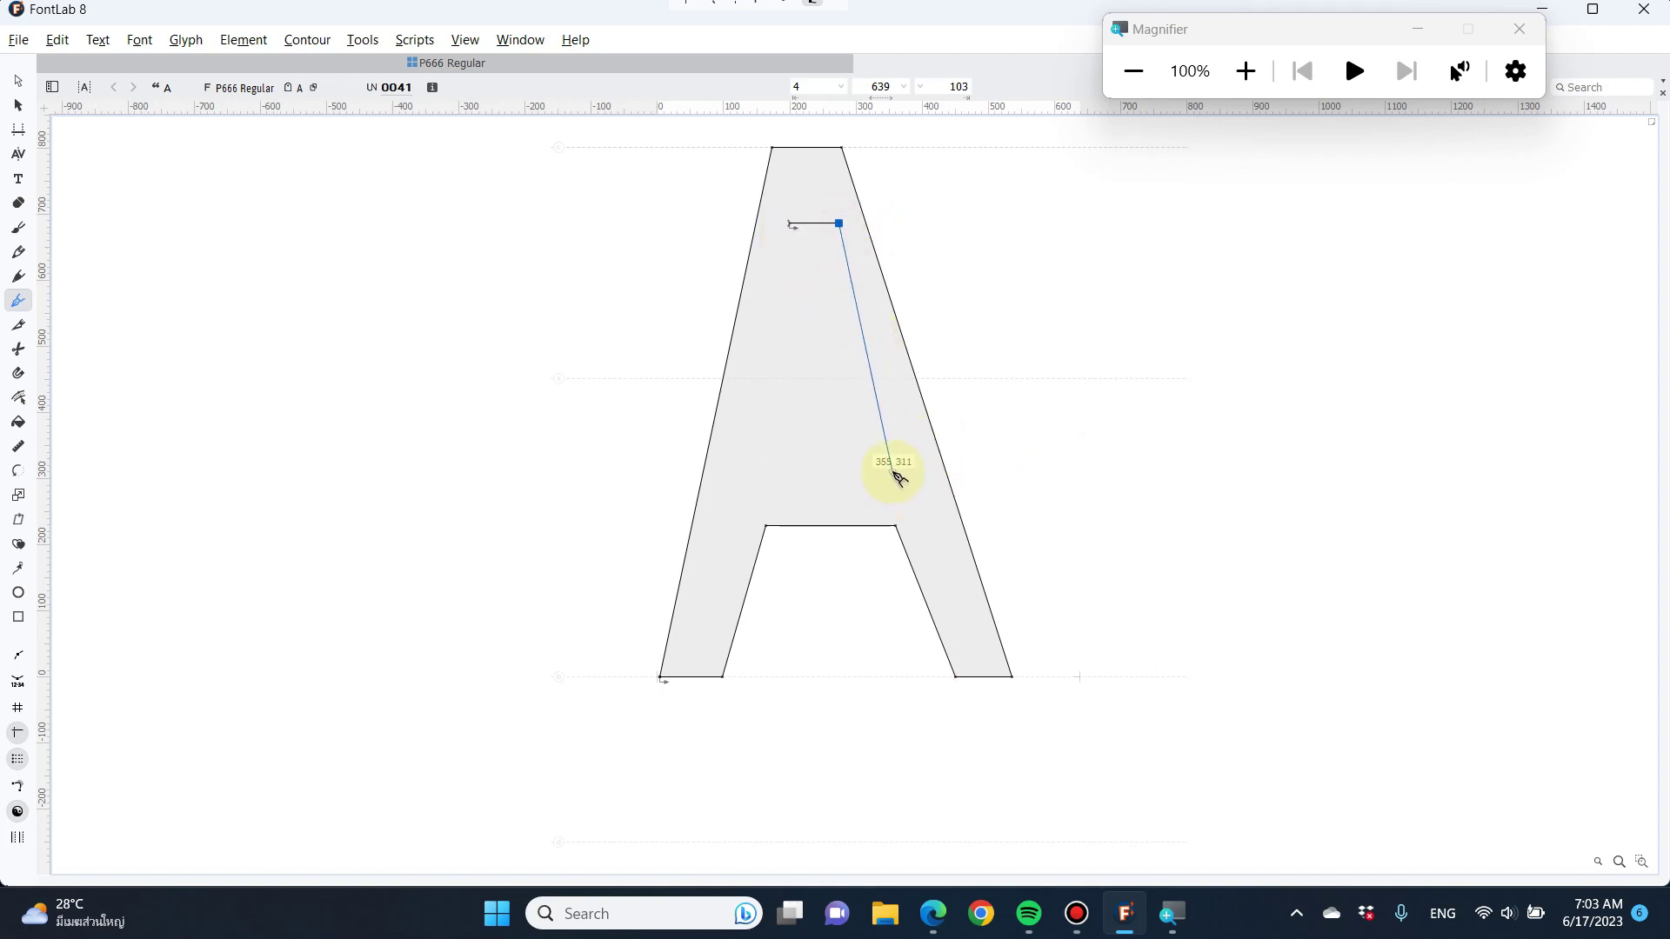
left_click(891, 471)
left_click(771, 470)
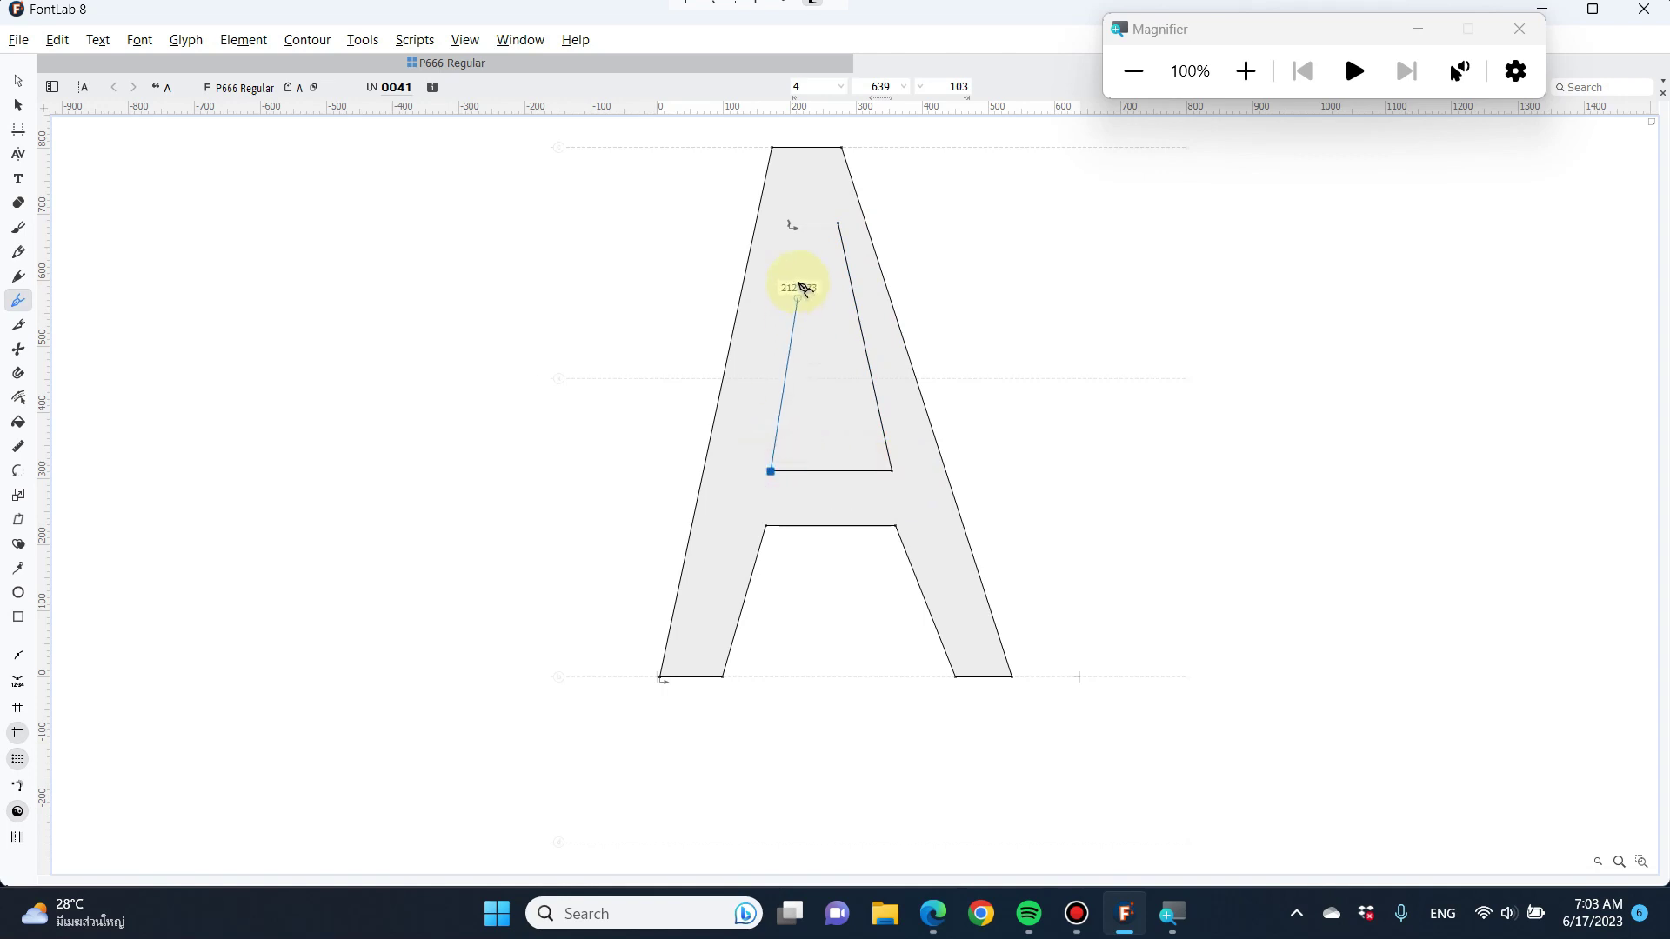
left_click(790, 226)
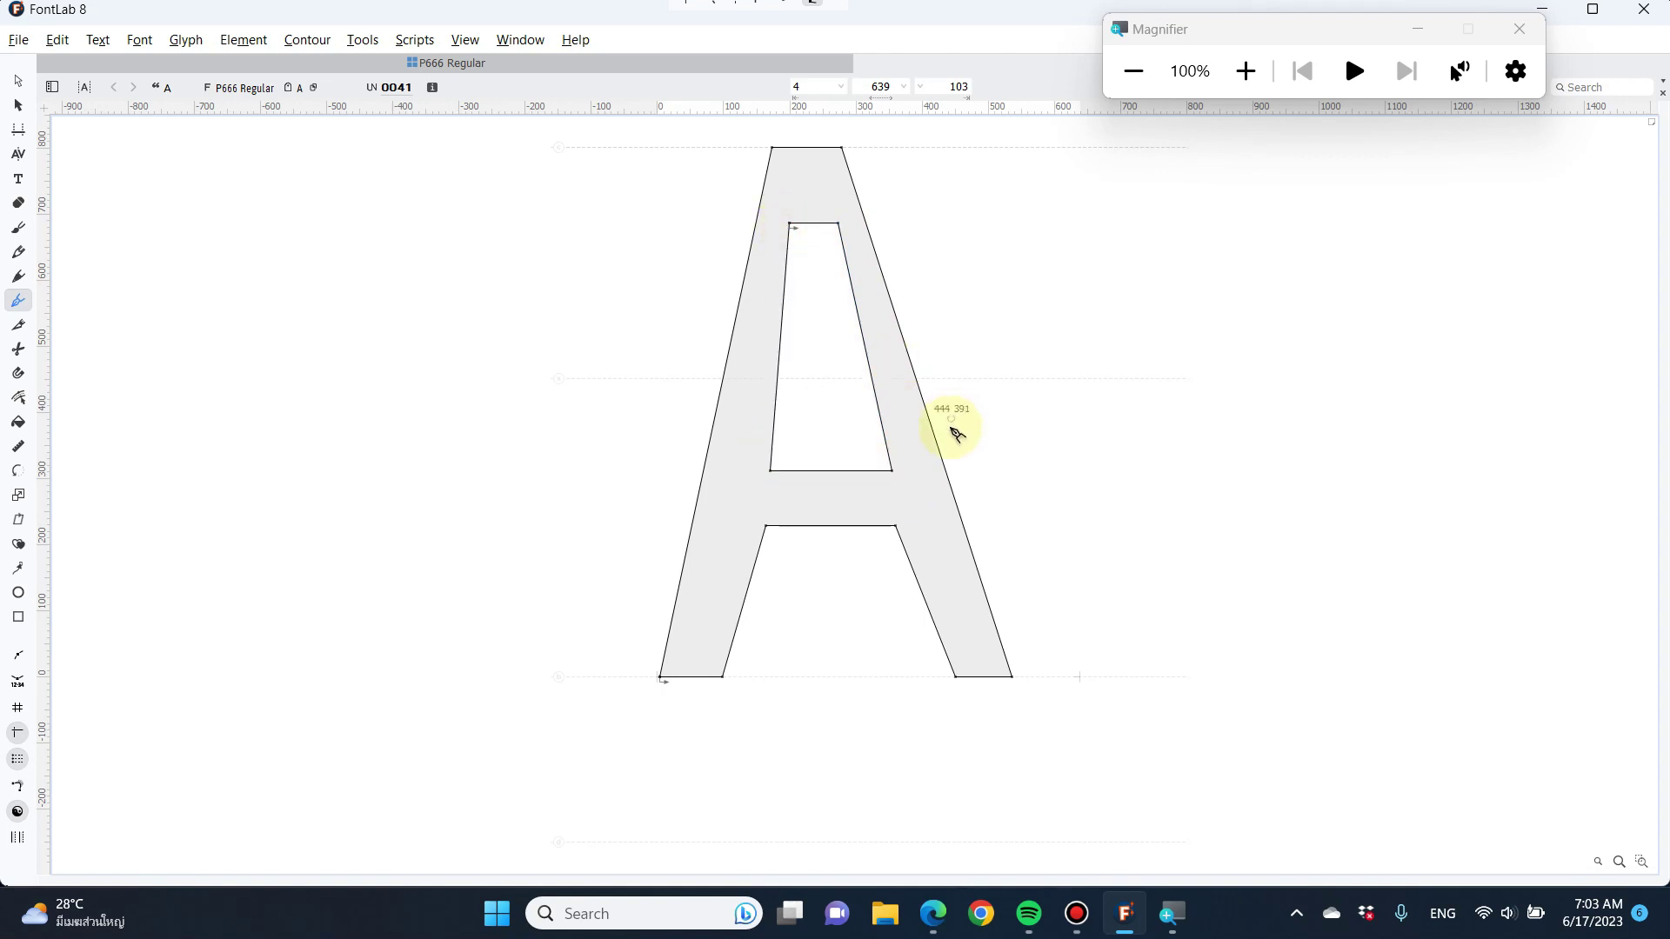
Nudge the counter's top-right node left, then undo until glyph A is empty
key("a")
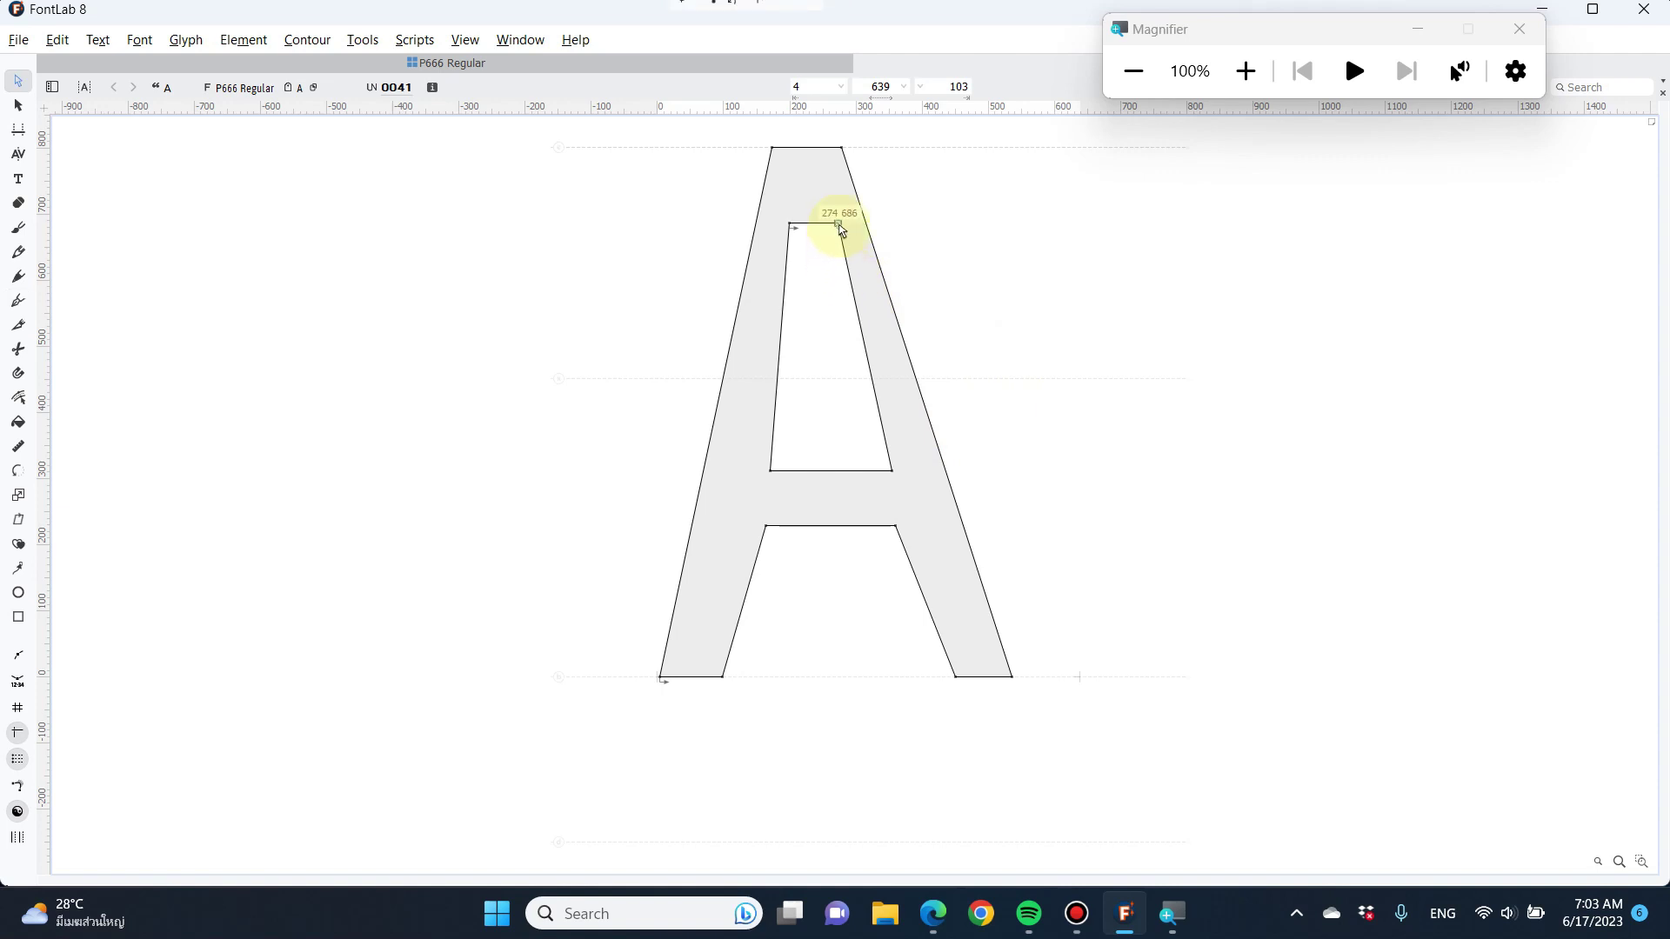
left_click_drag(840, 224, 831, 225)
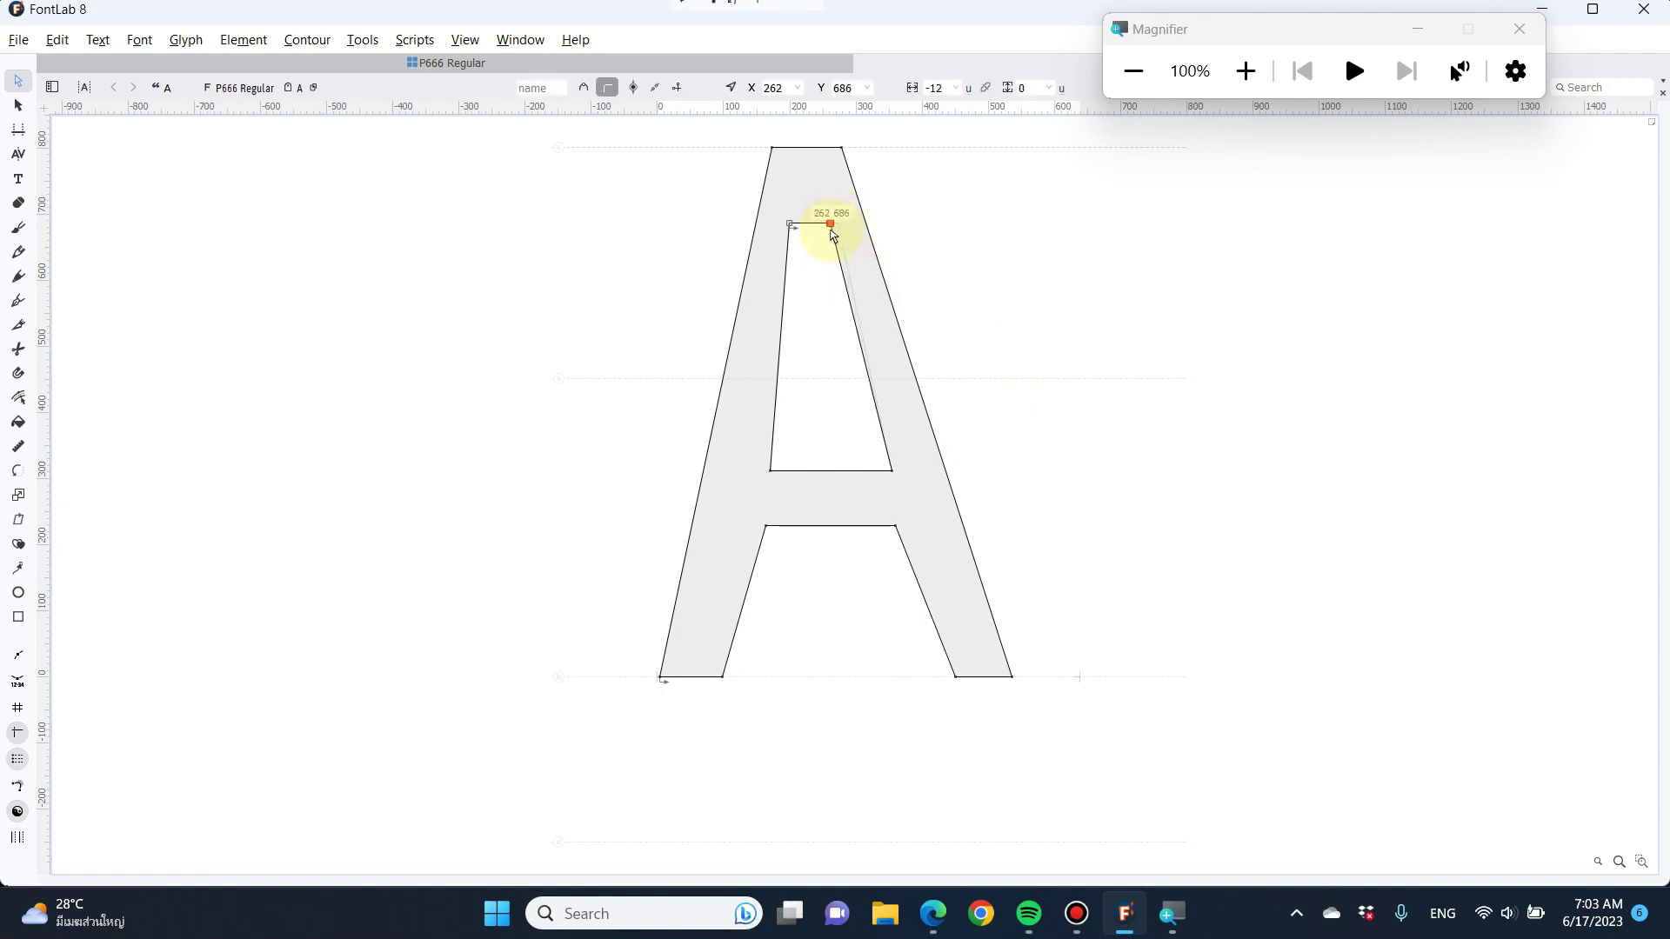
key("ctrl+z")
key("ctrl+z")
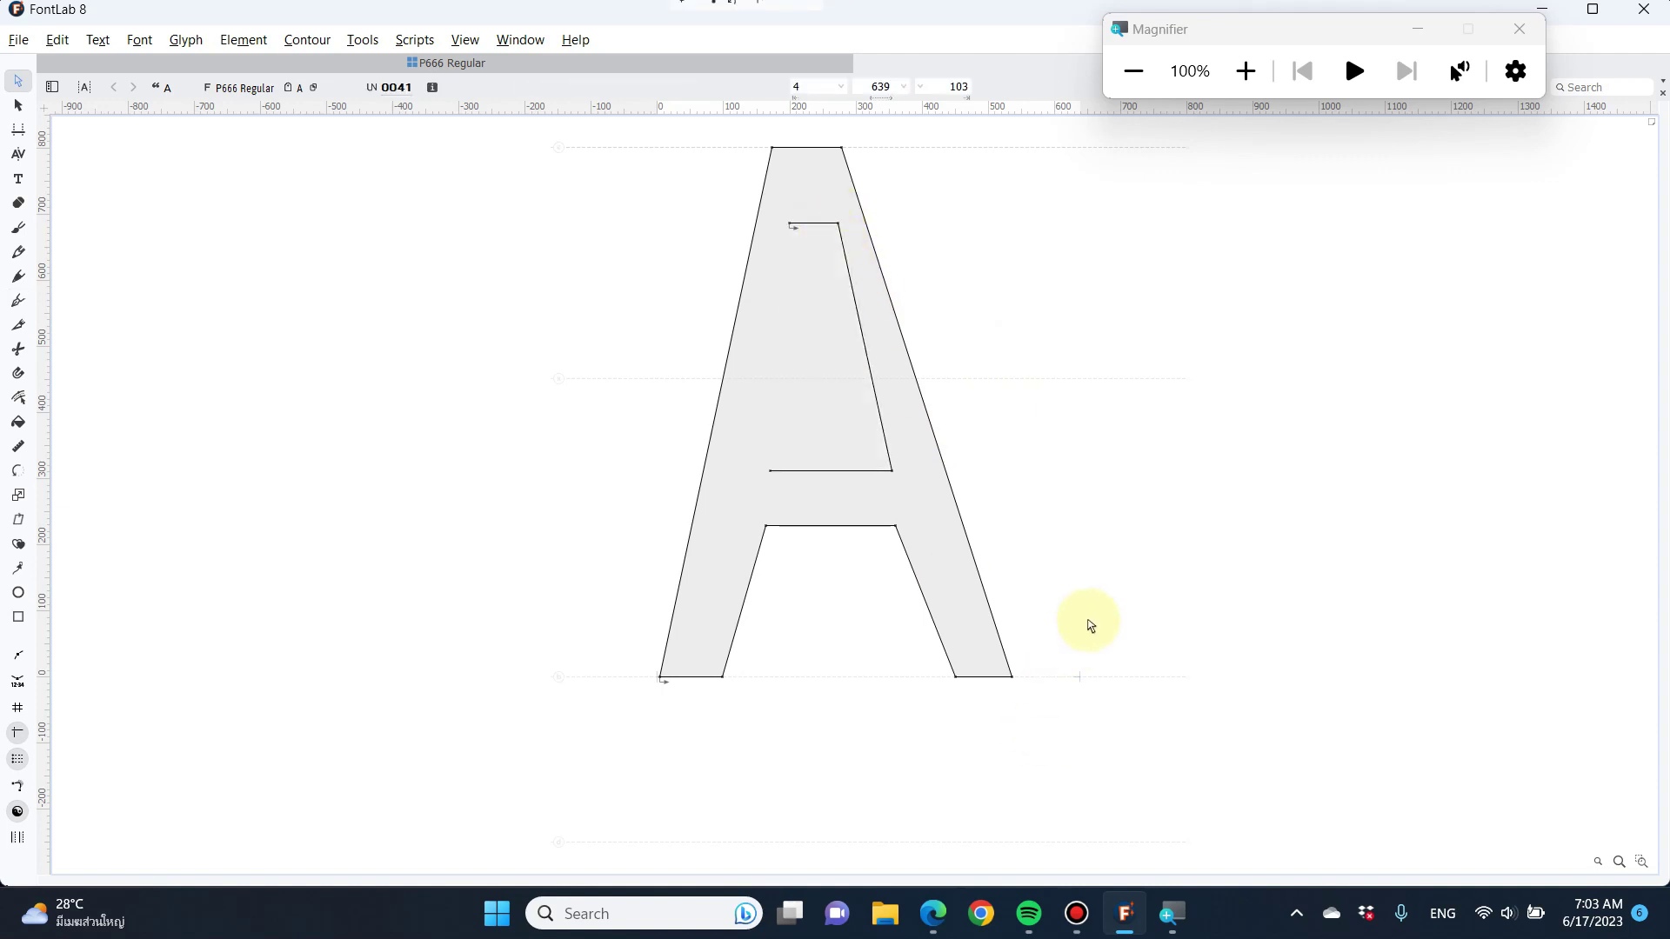
key("ctrl+z")
key("ctrl+z")
key("ctrl+z")
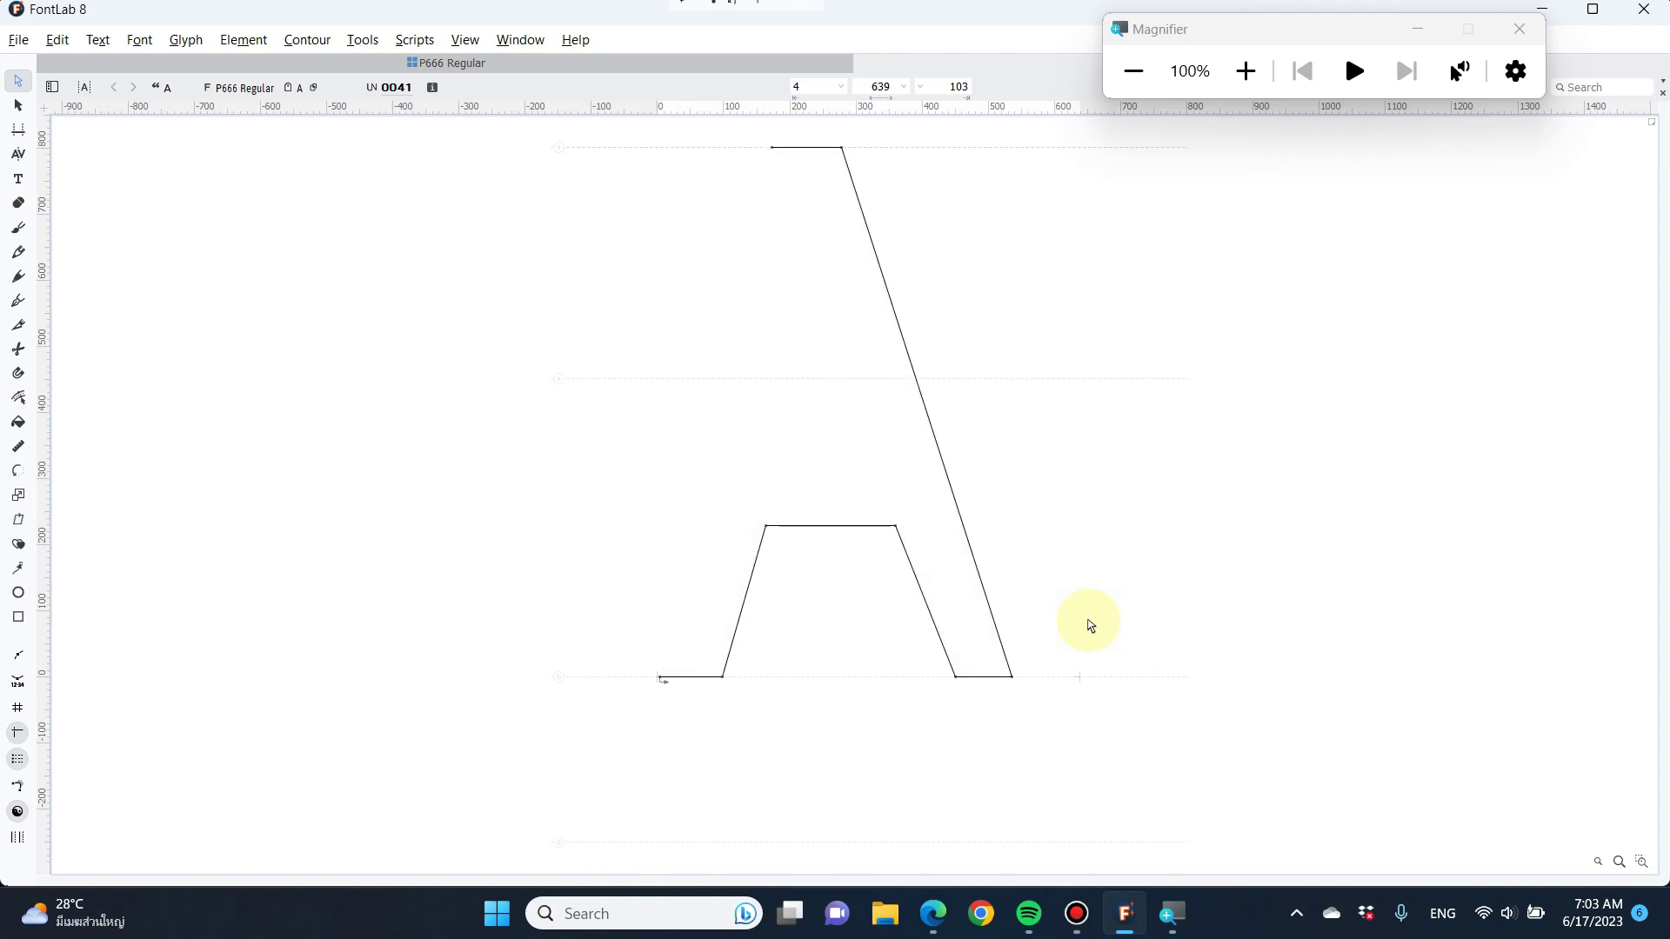
key("ctrl+z")
key("ctrl+z")
key("ctrl+z")
key("ctrl+z")
key("ctrl+z")
key("ctrl+z")
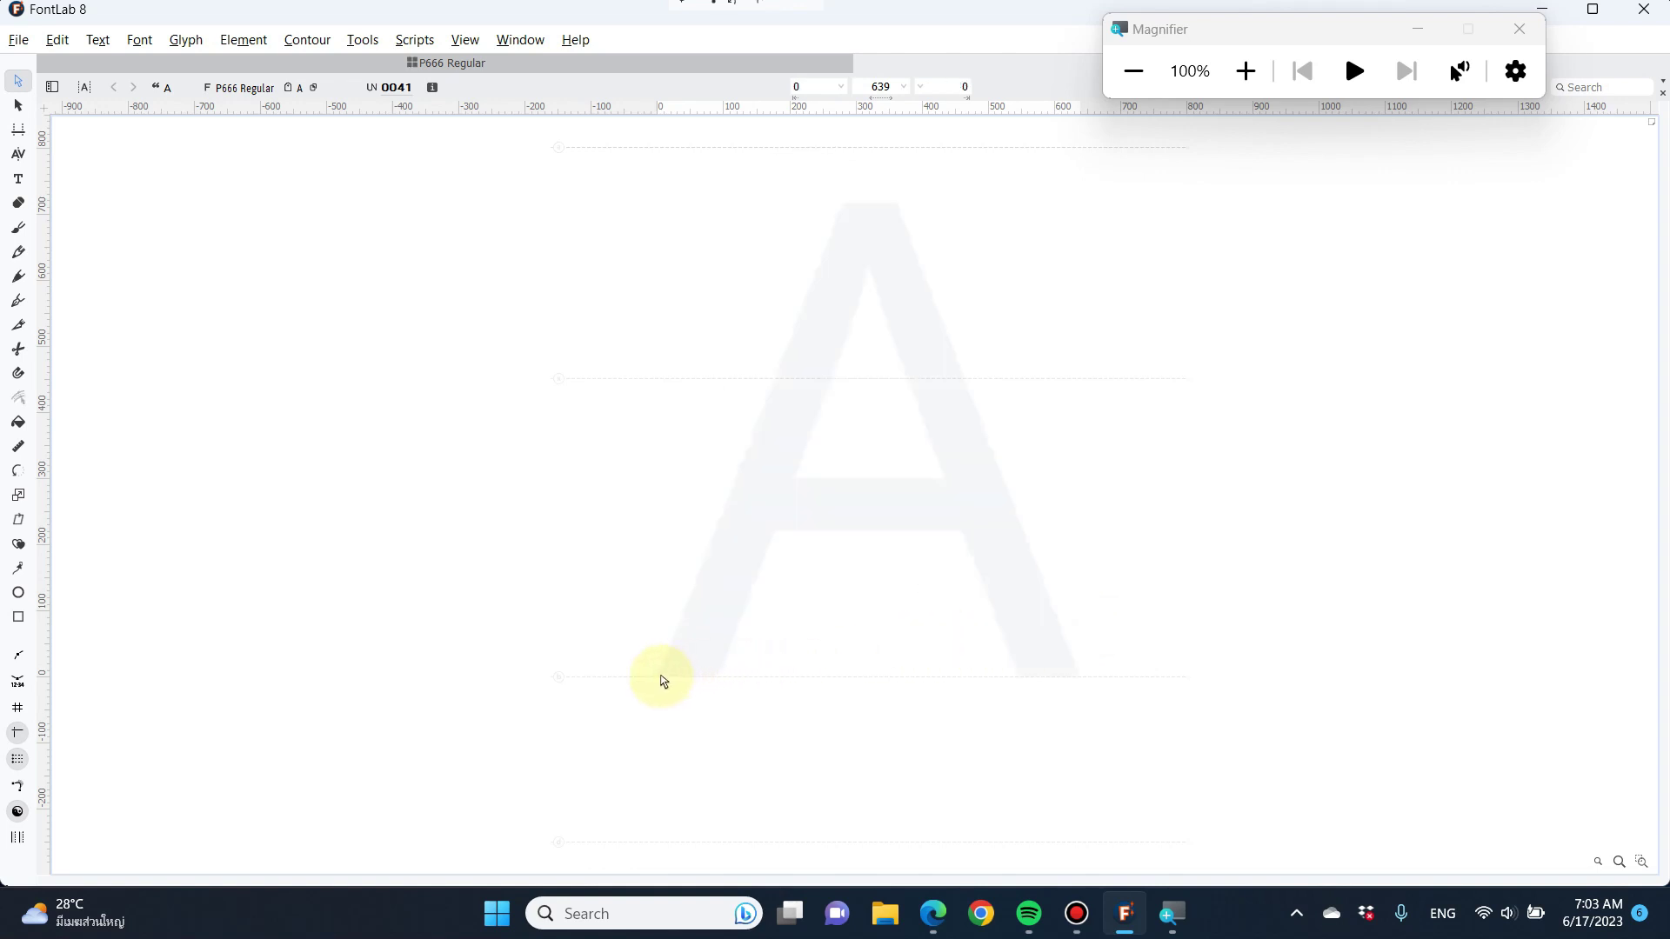
Redraw the closed outer A contour from the left foot, with a flat apex on the 800 line
key("p")
left_click(661, 677)
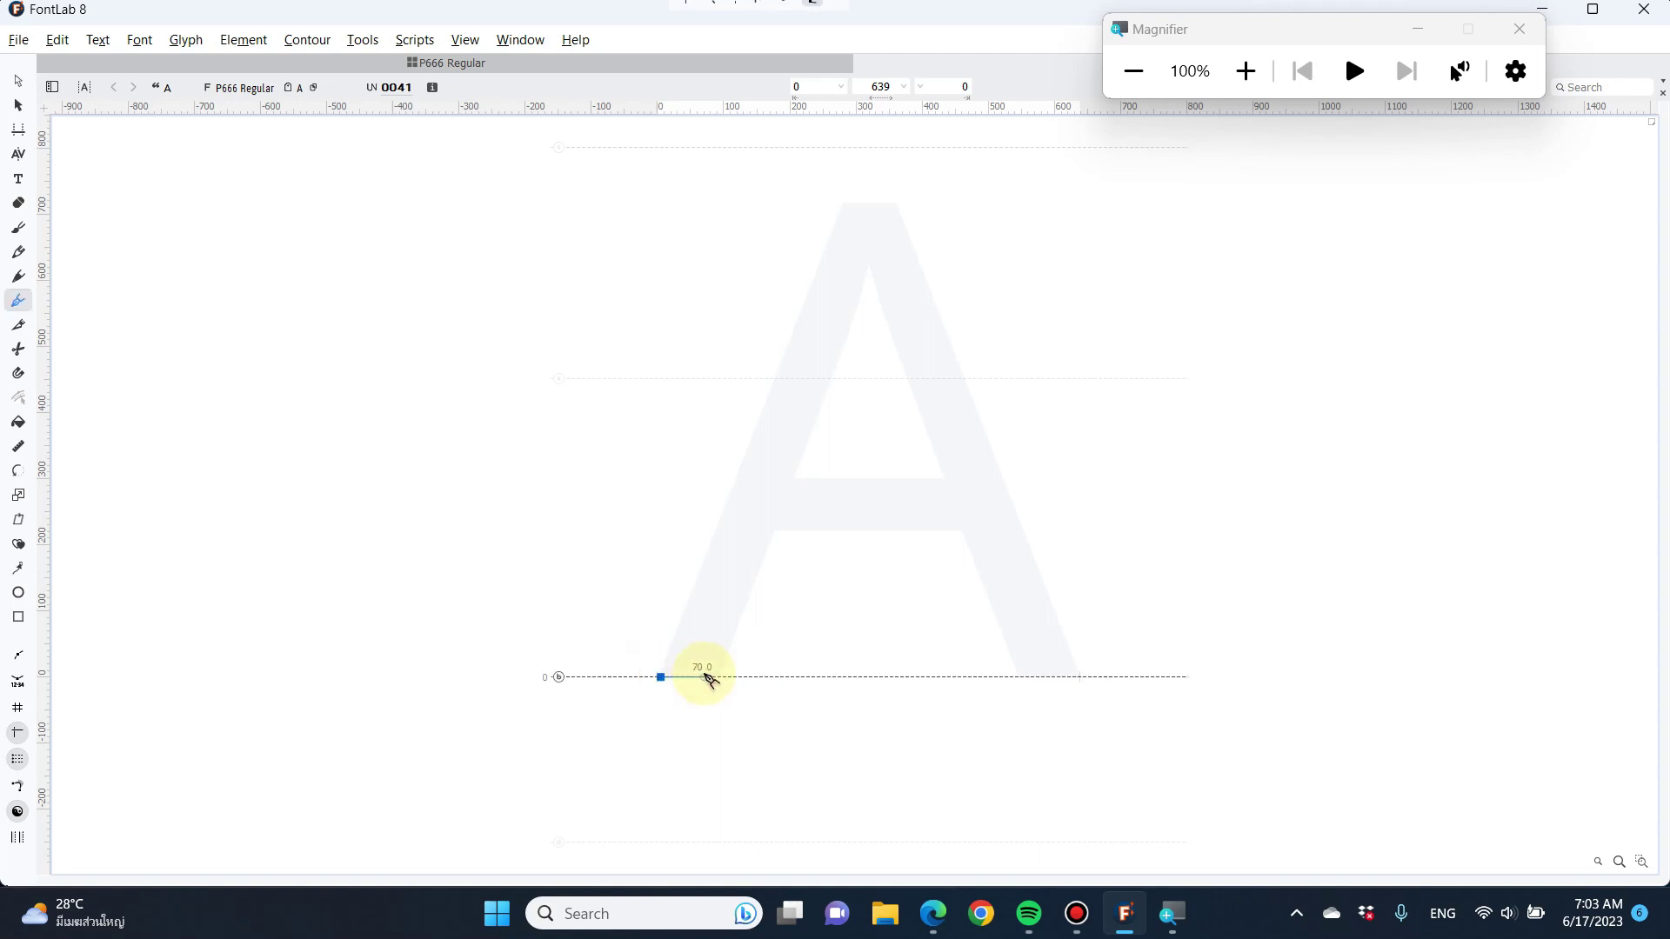
left_click(714, 676)
left_click(777, 514)
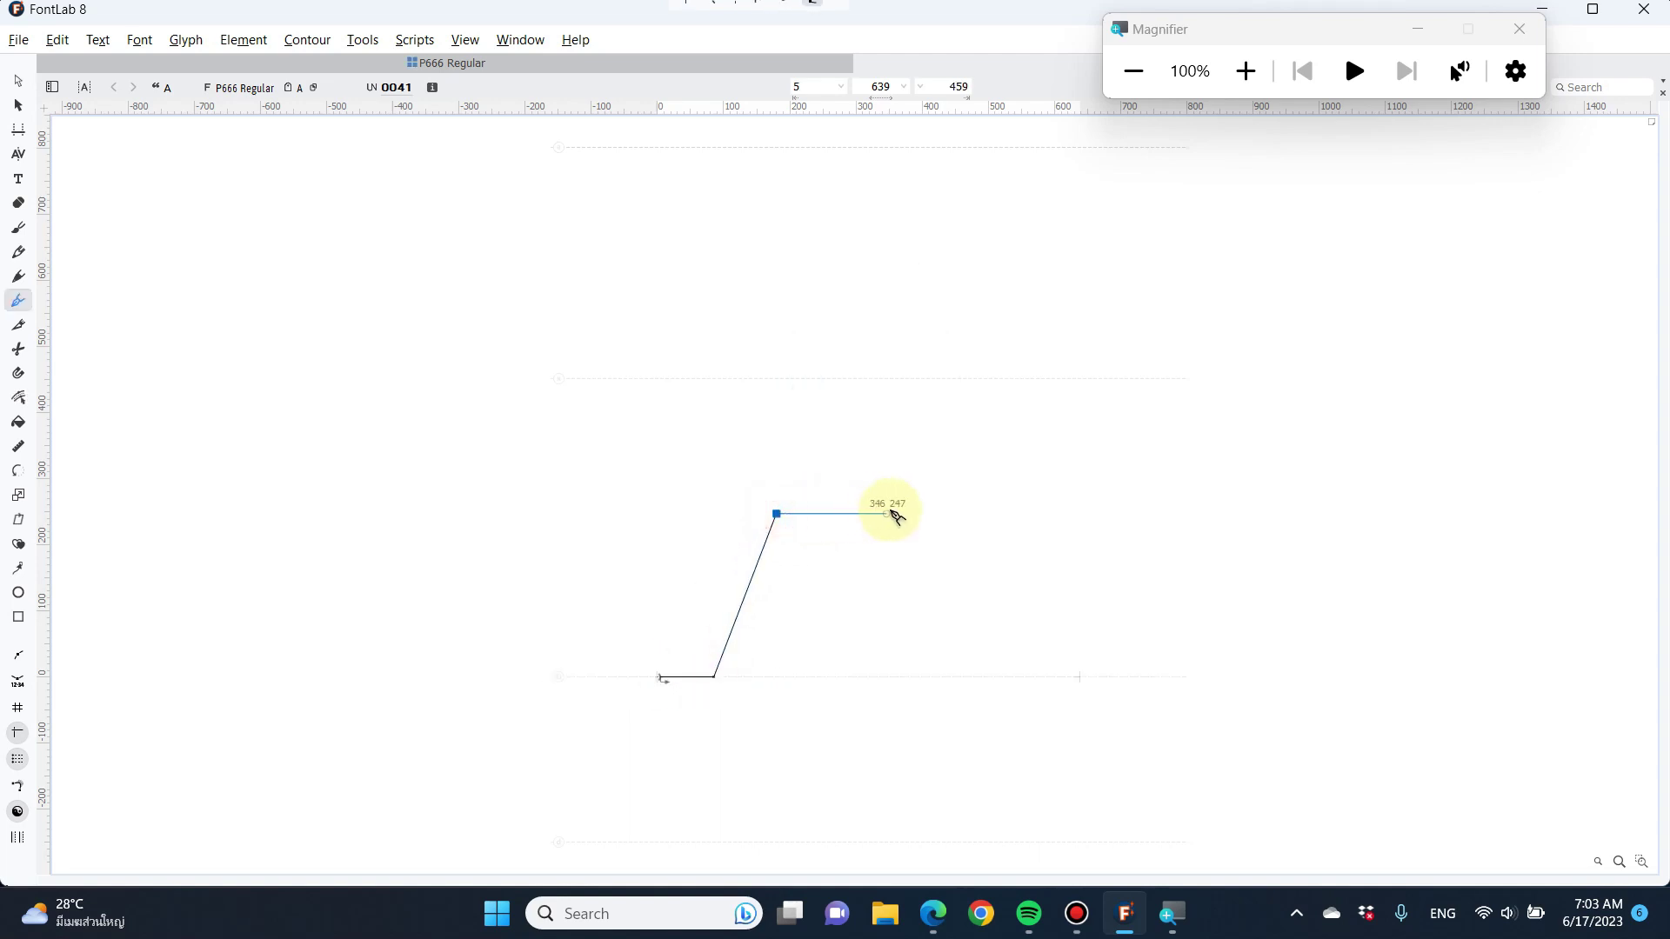
left_click(913, 514)
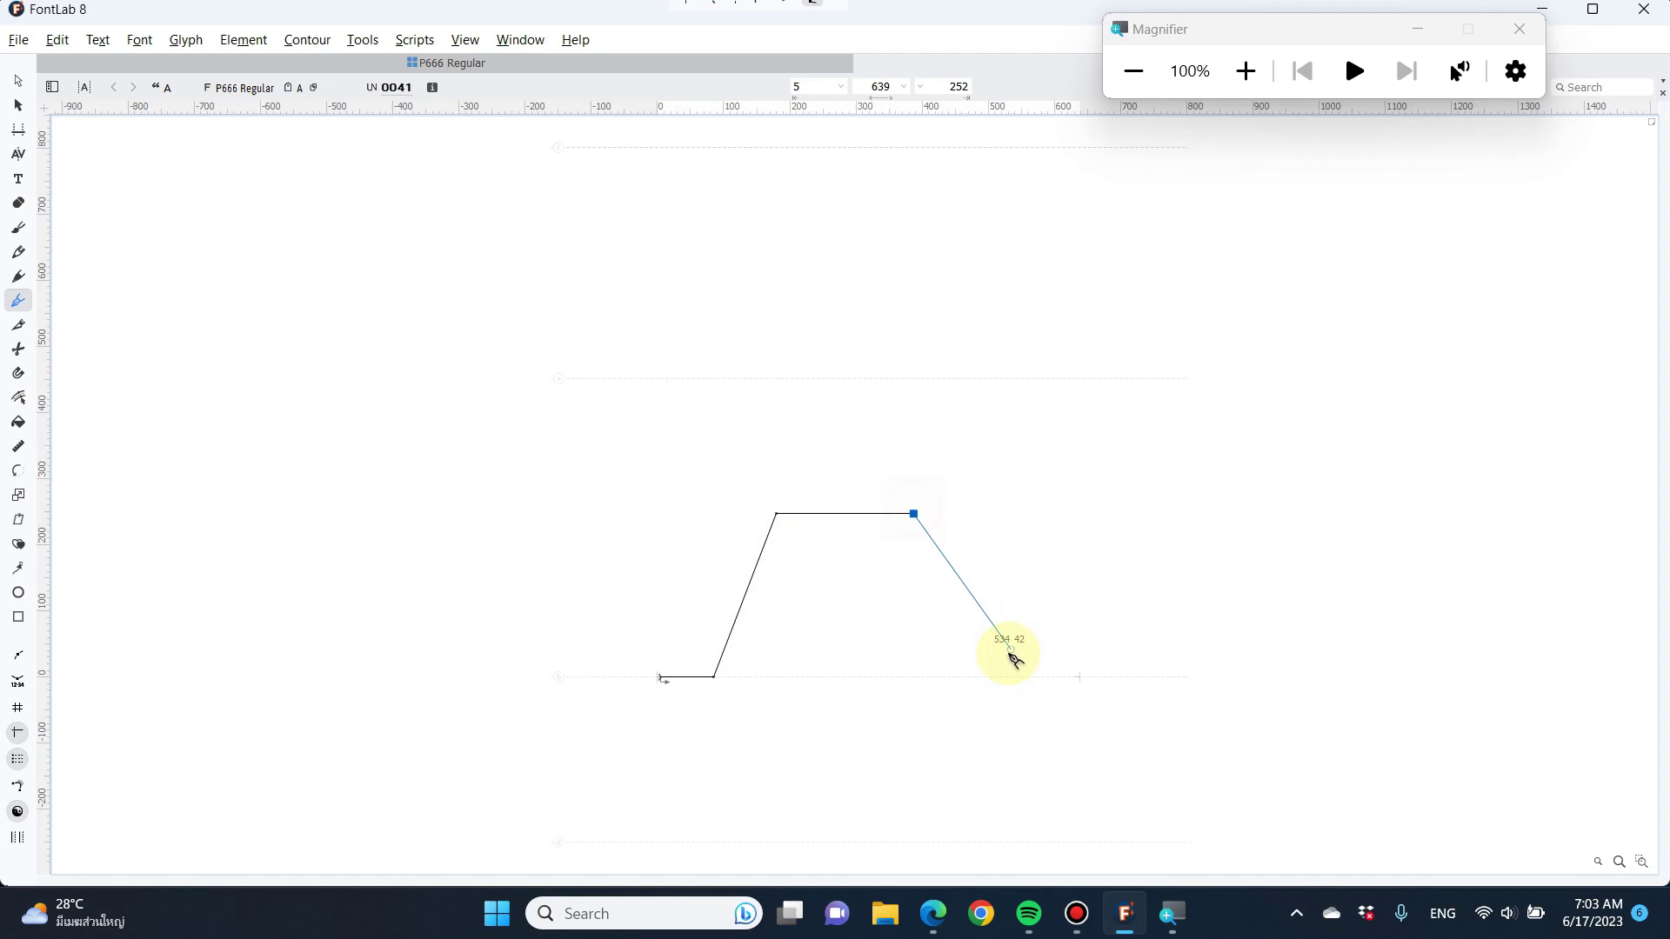
left_click(975, 677)
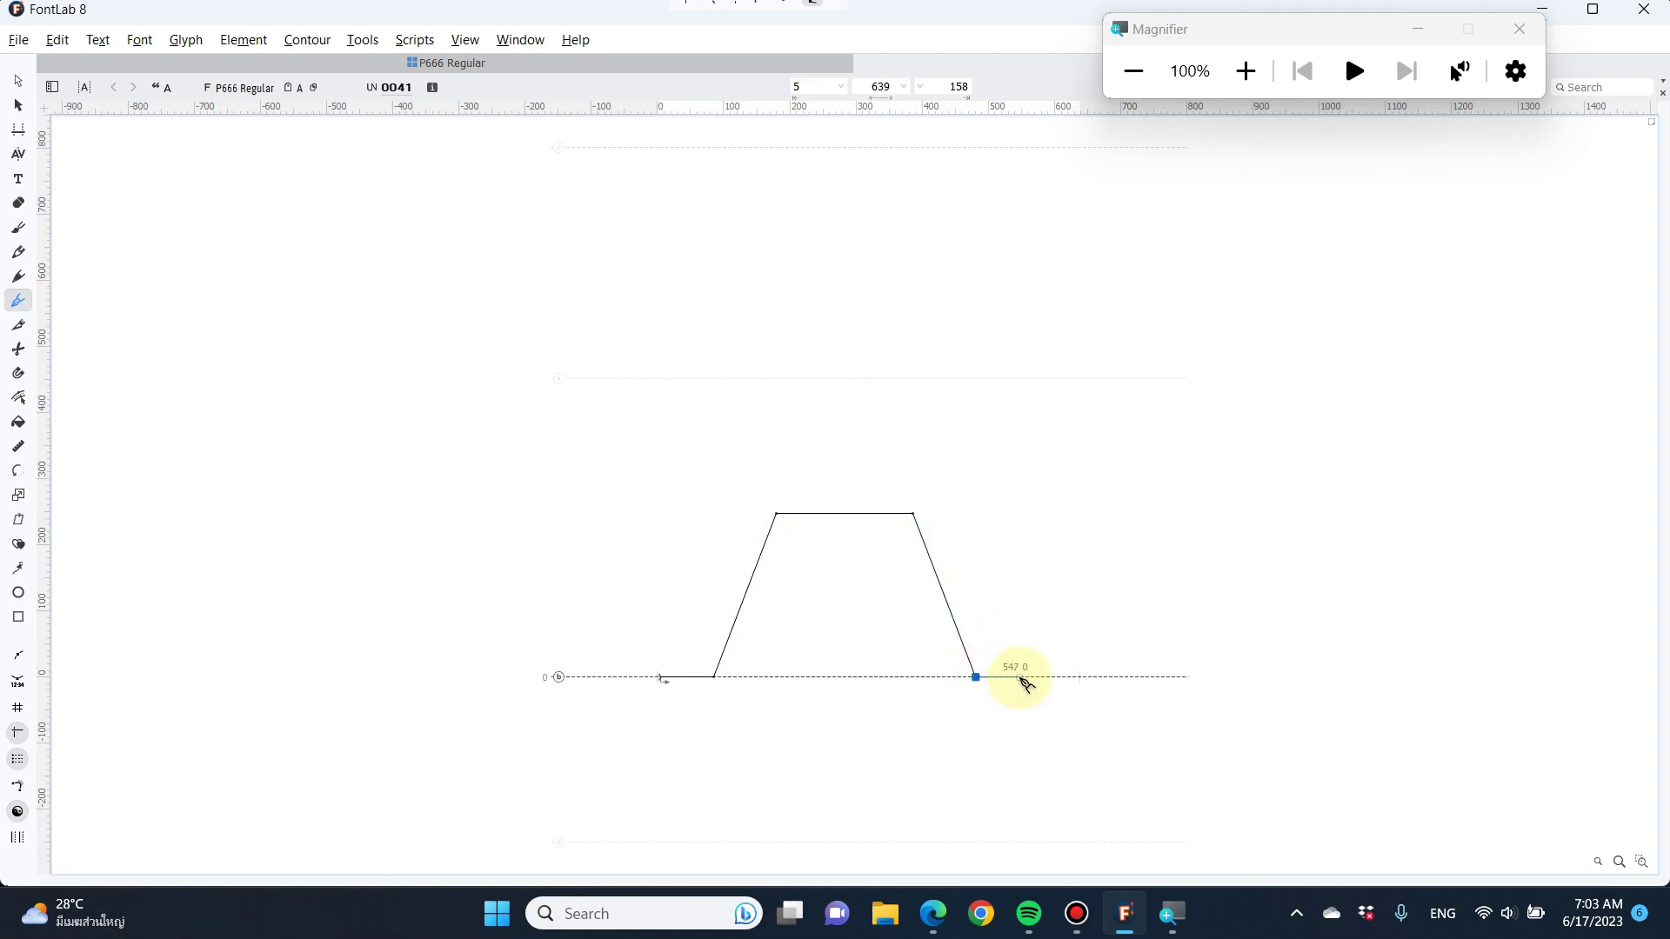
left_click_drag(1023, 677, 1011, 527)
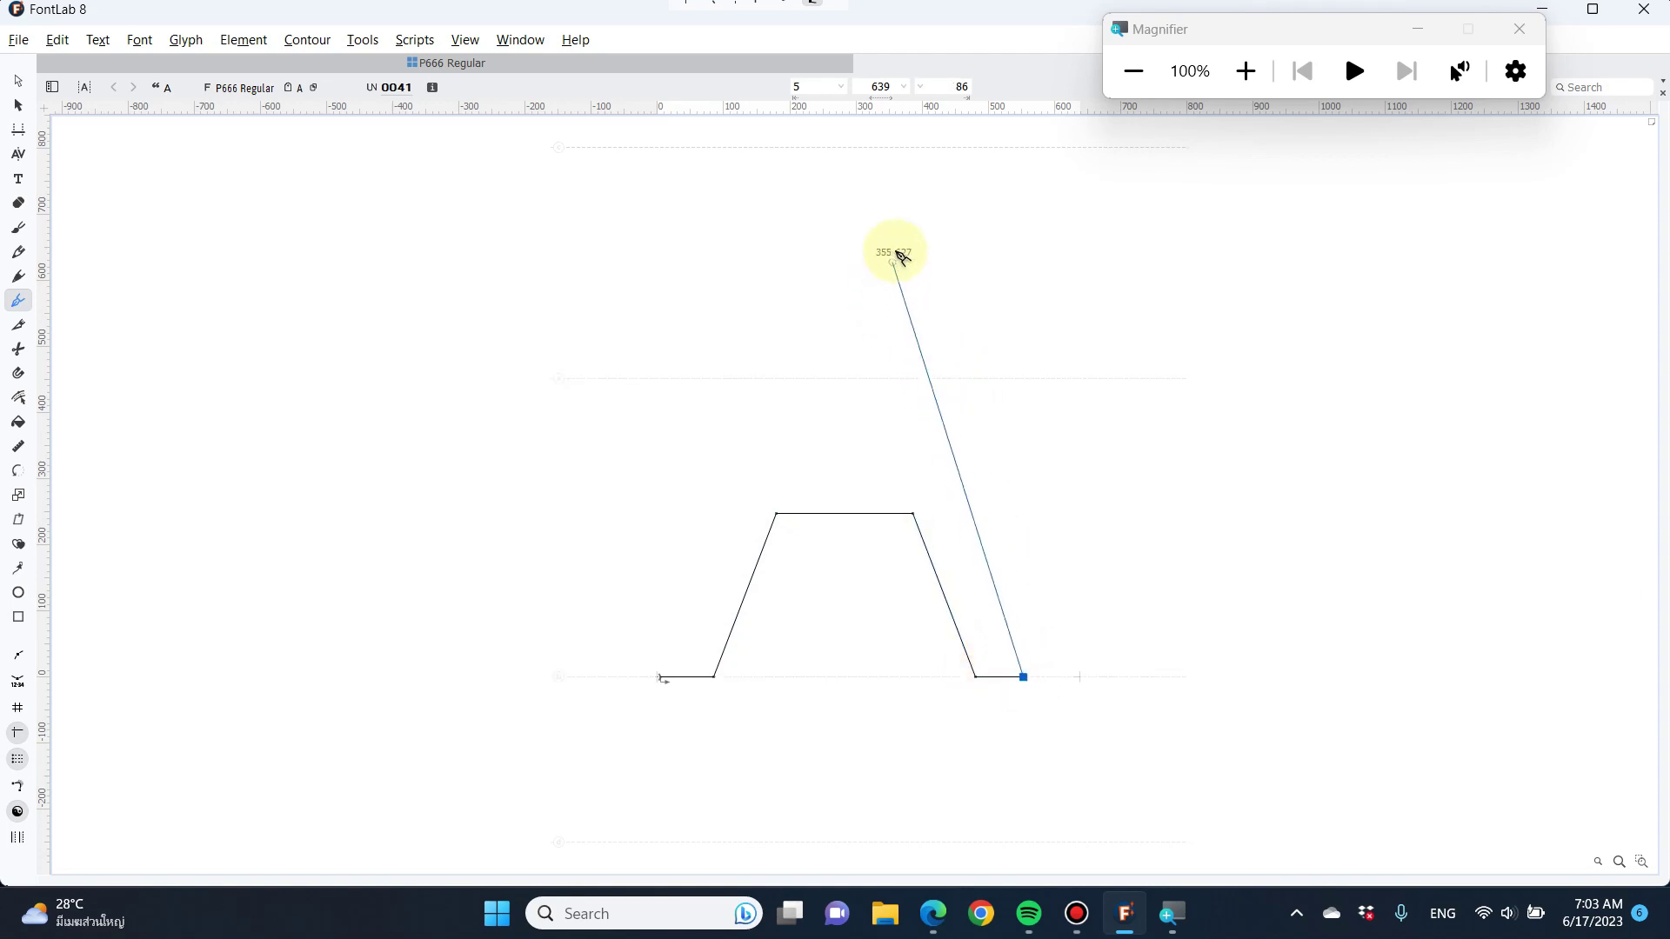
left_click(848, 148)
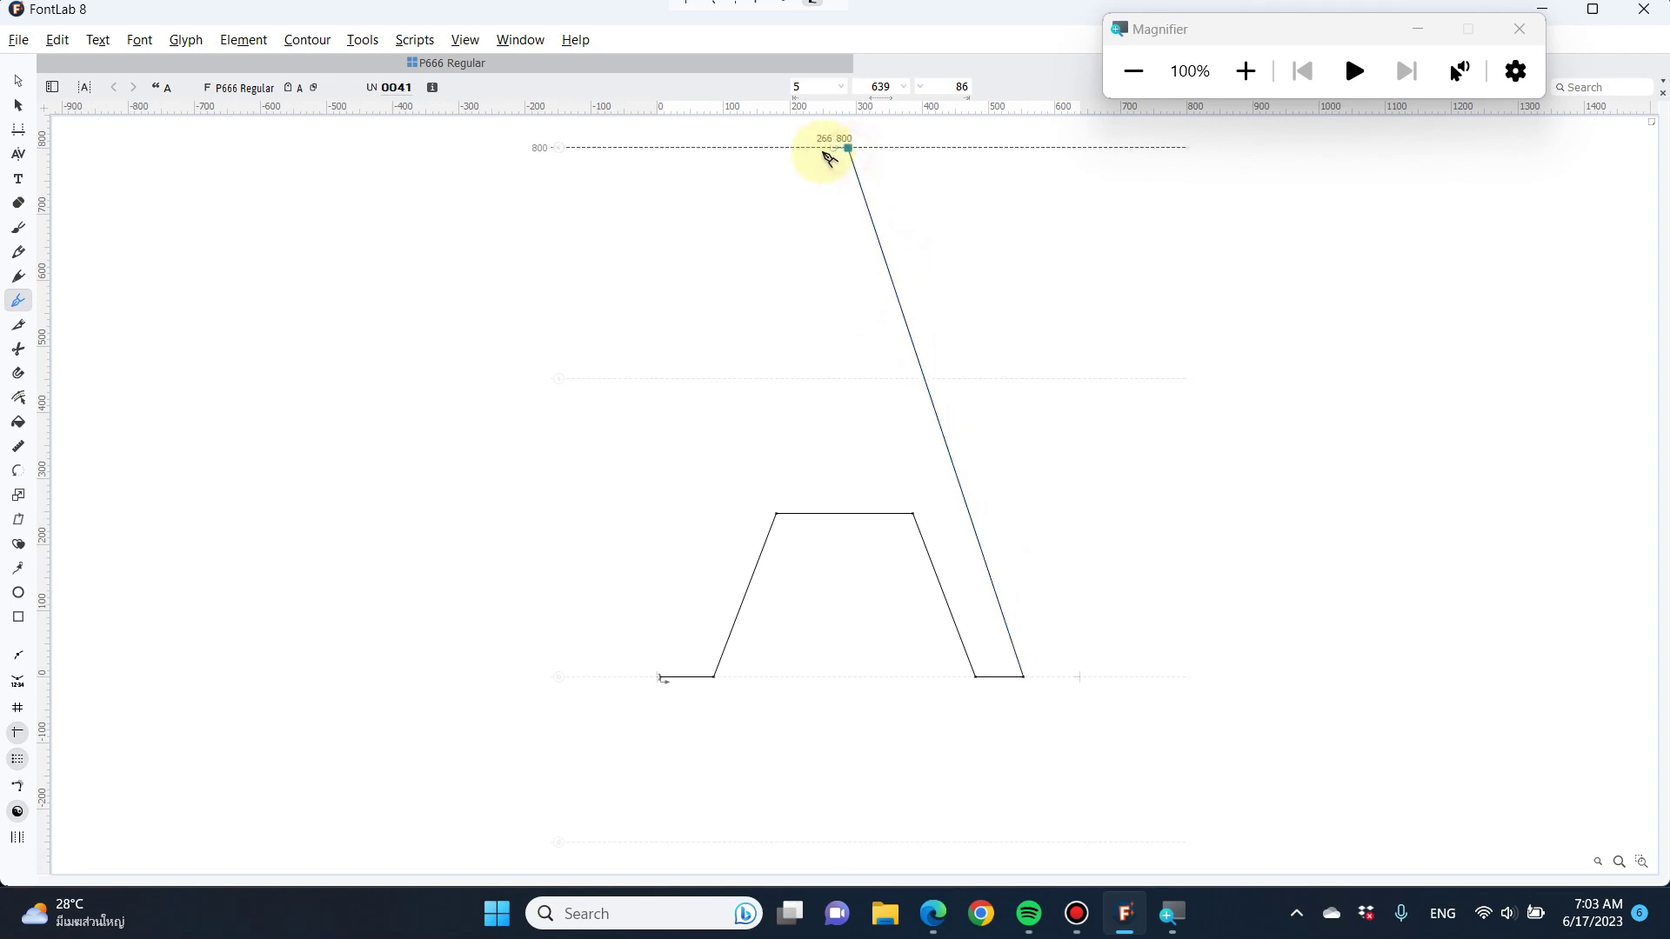
left_click(754, 147)
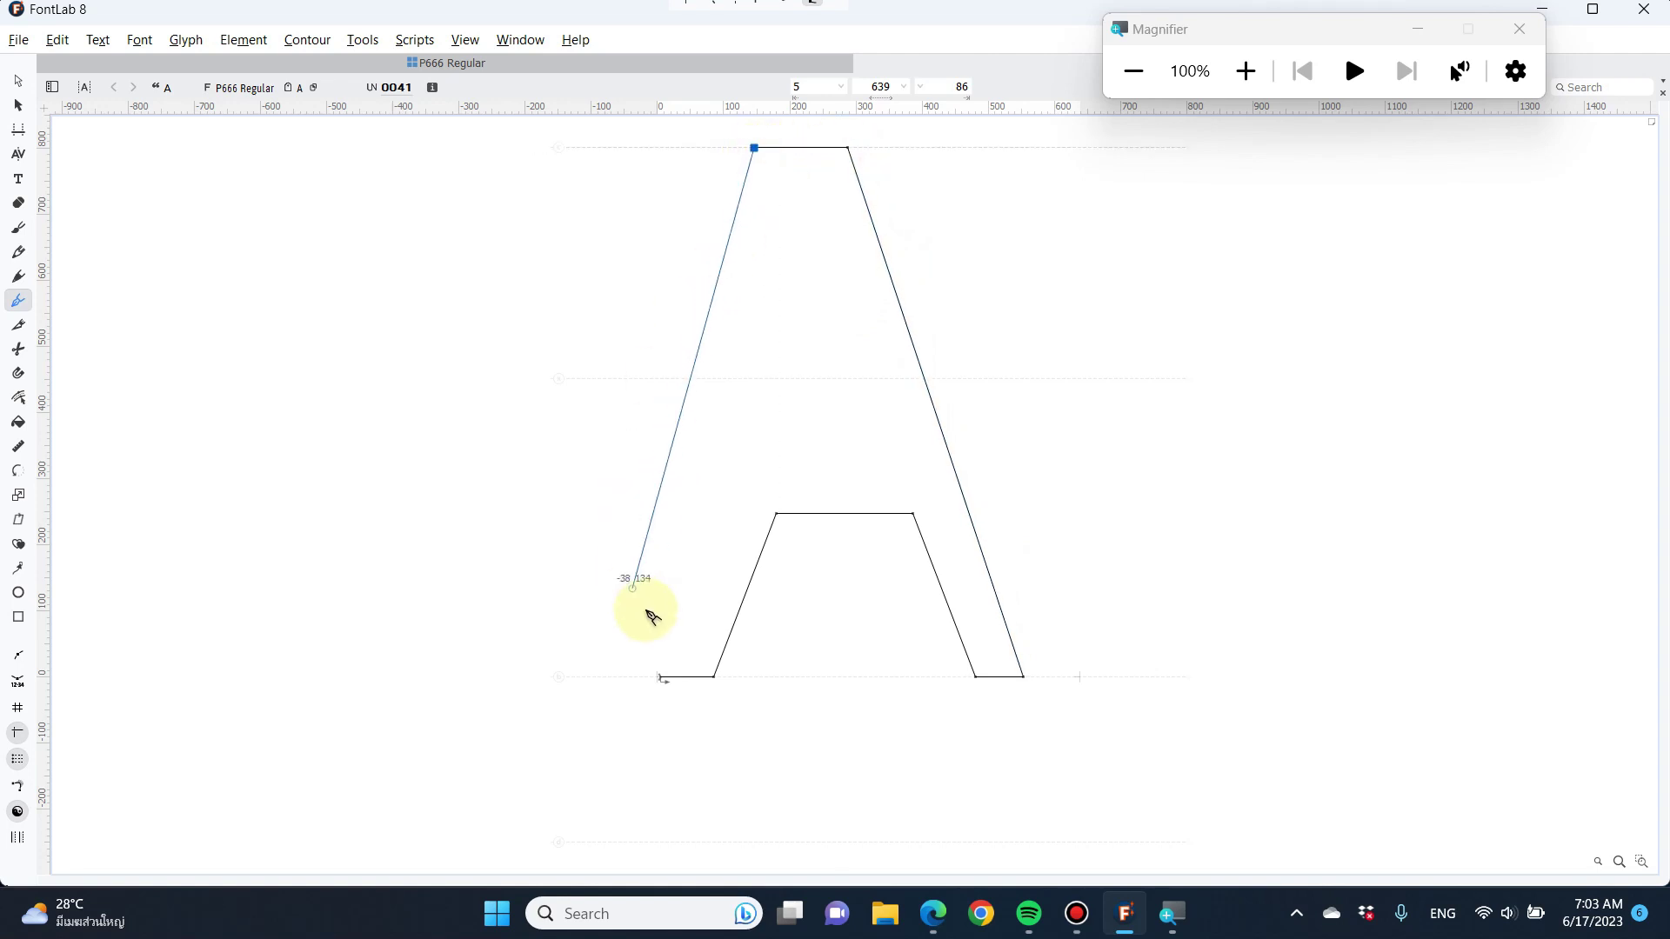
left_click(660, 678)
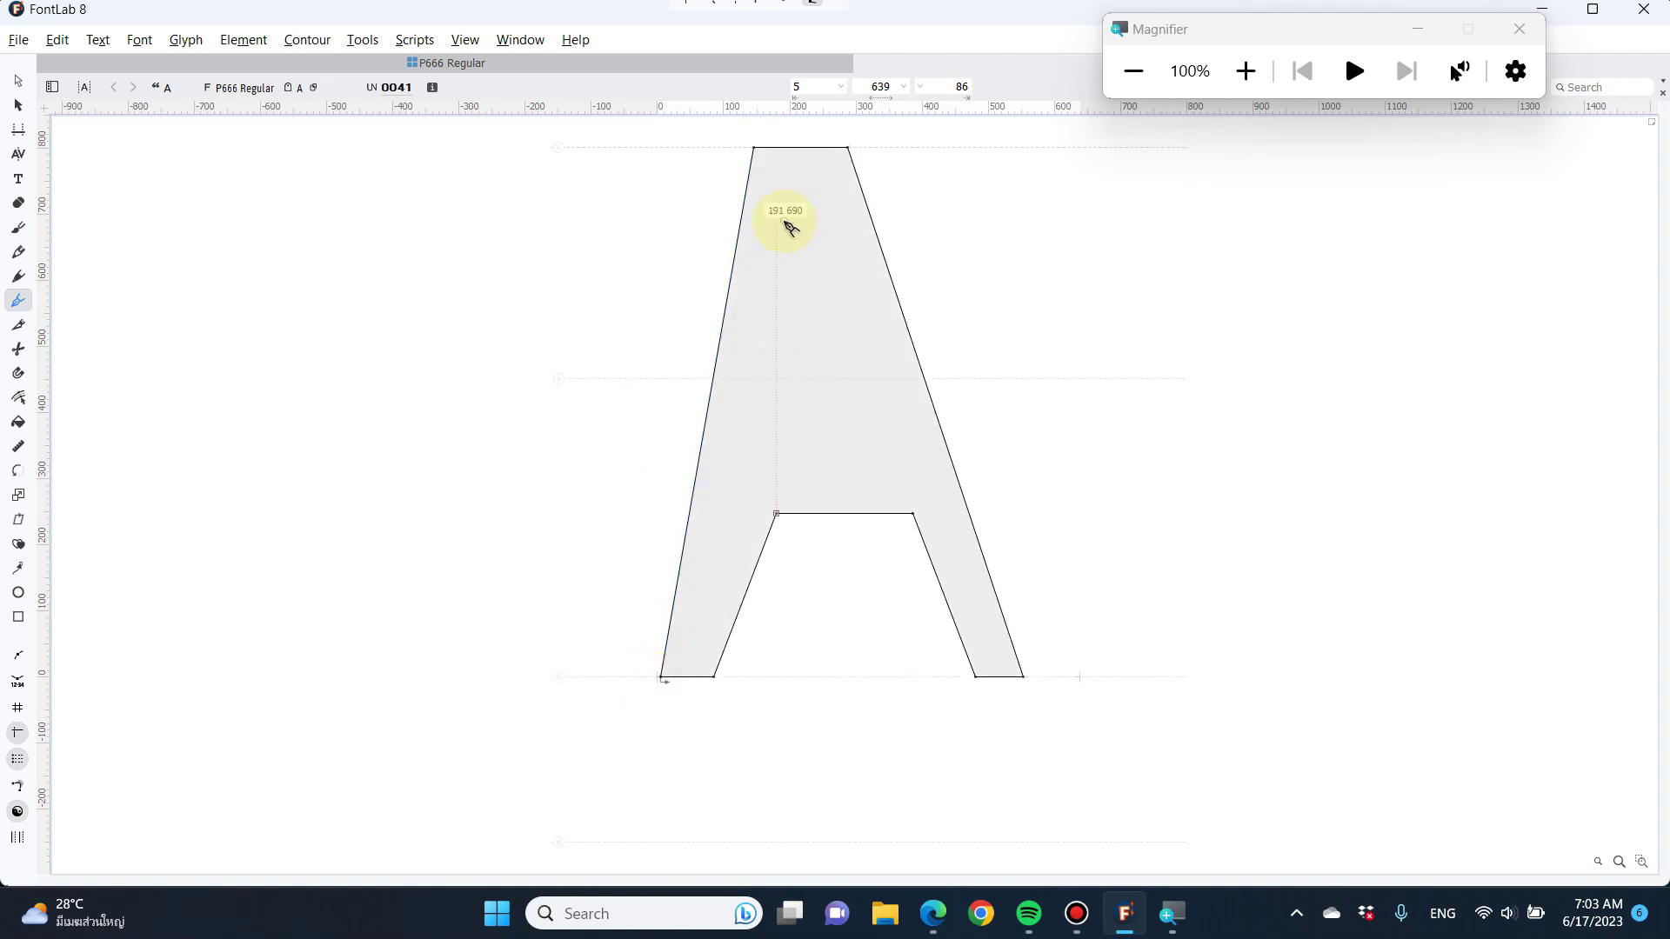
Move the A's top-left corner node further right along the 800 line
key("a")
left_click(754, 148)
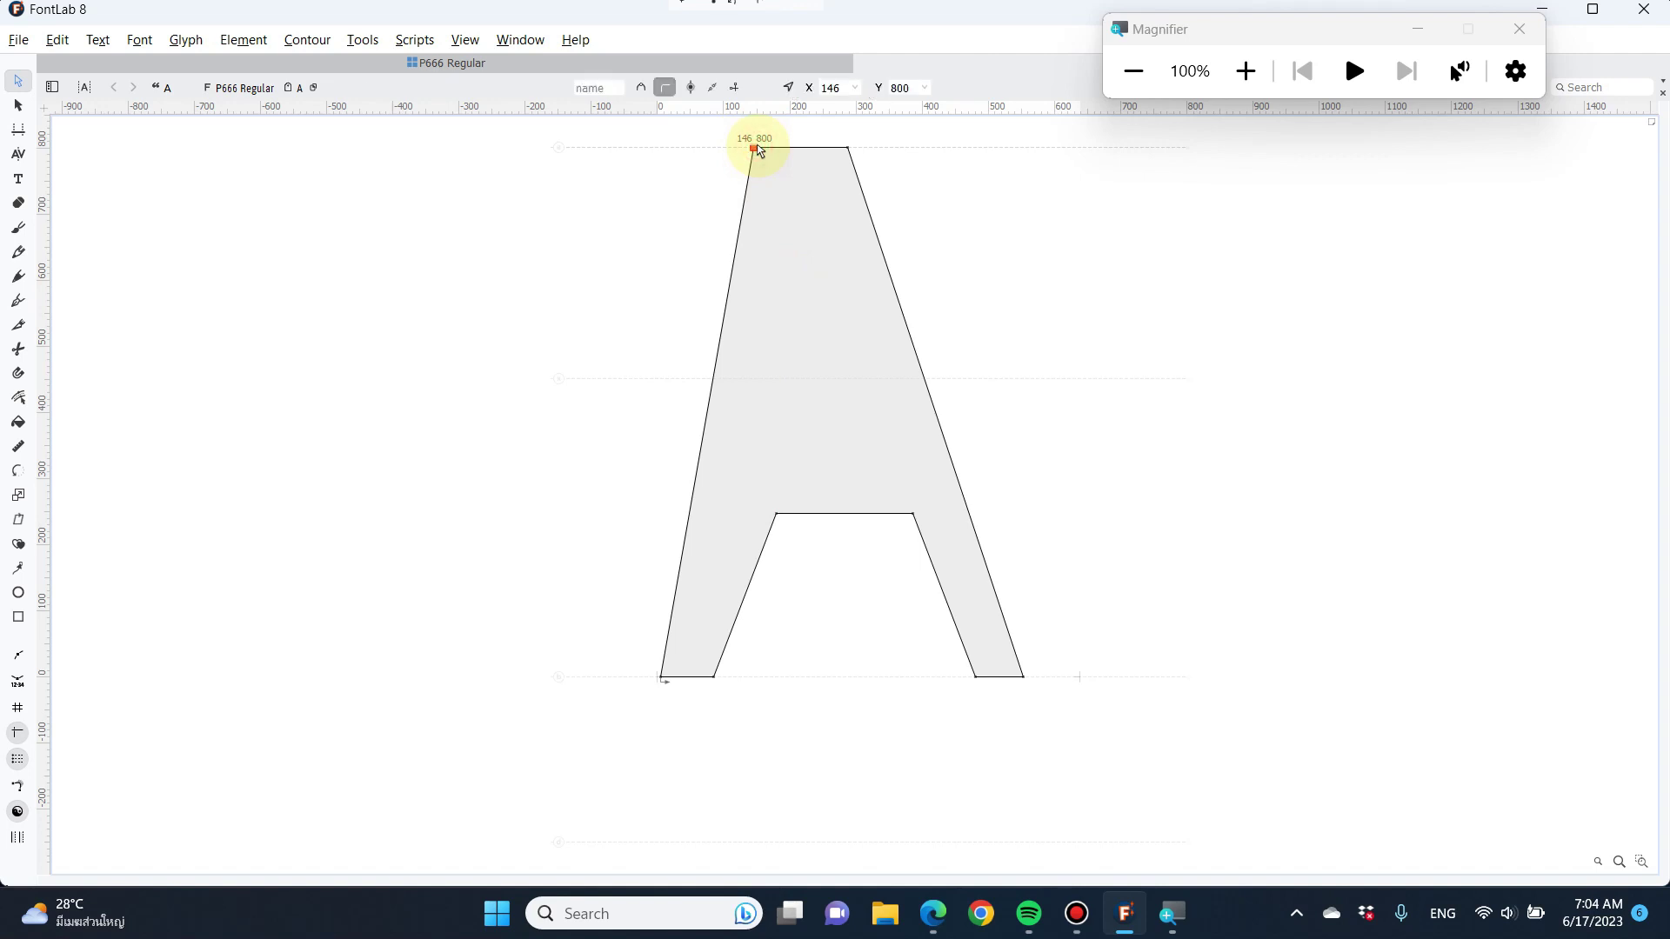
left_click_drag(756, 150, 793, 148)
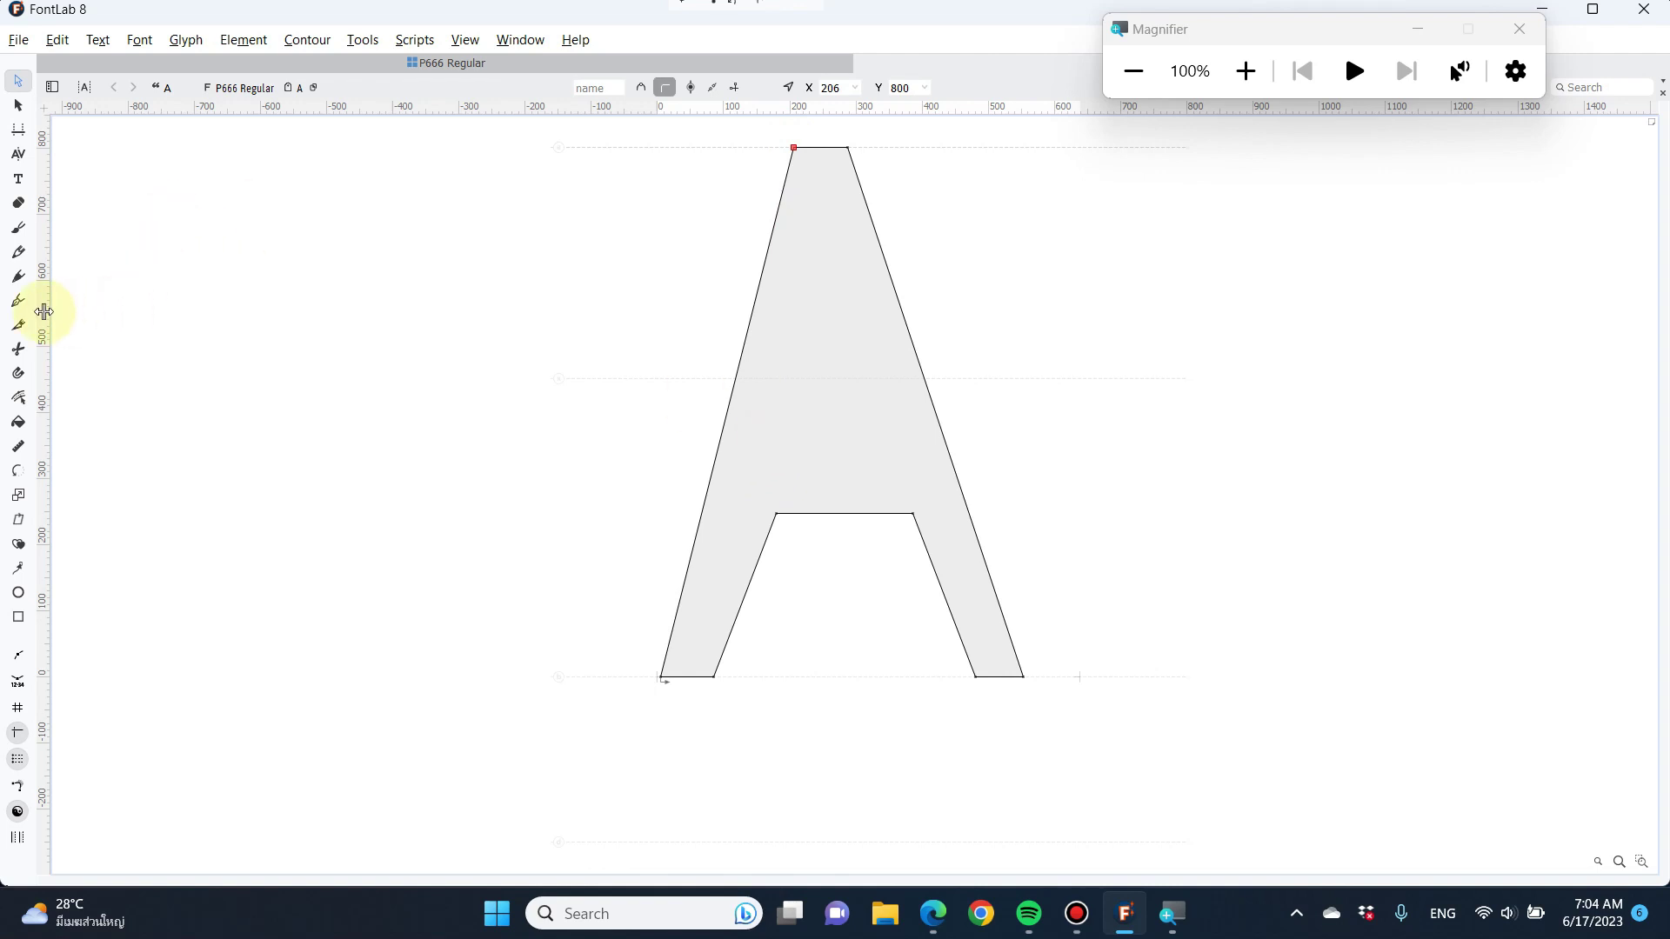
Draw a closed triangular counter above the crossbar with the Pen
left_click(17, 300)
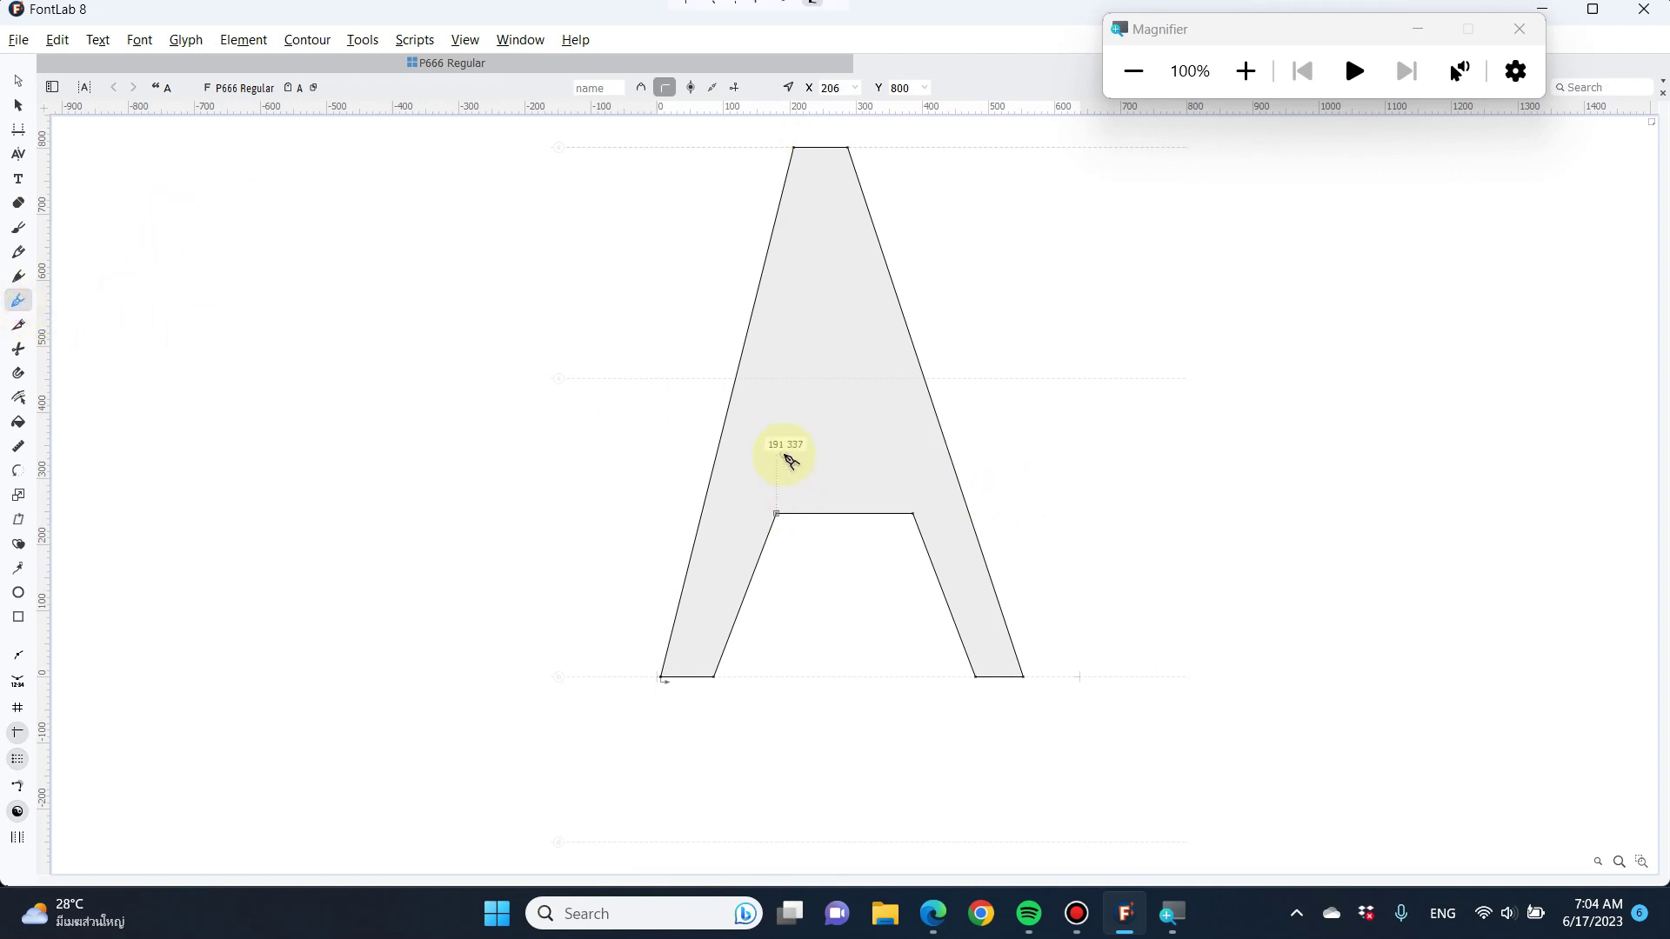
left_click(784, 454)
left_click(889, 454)
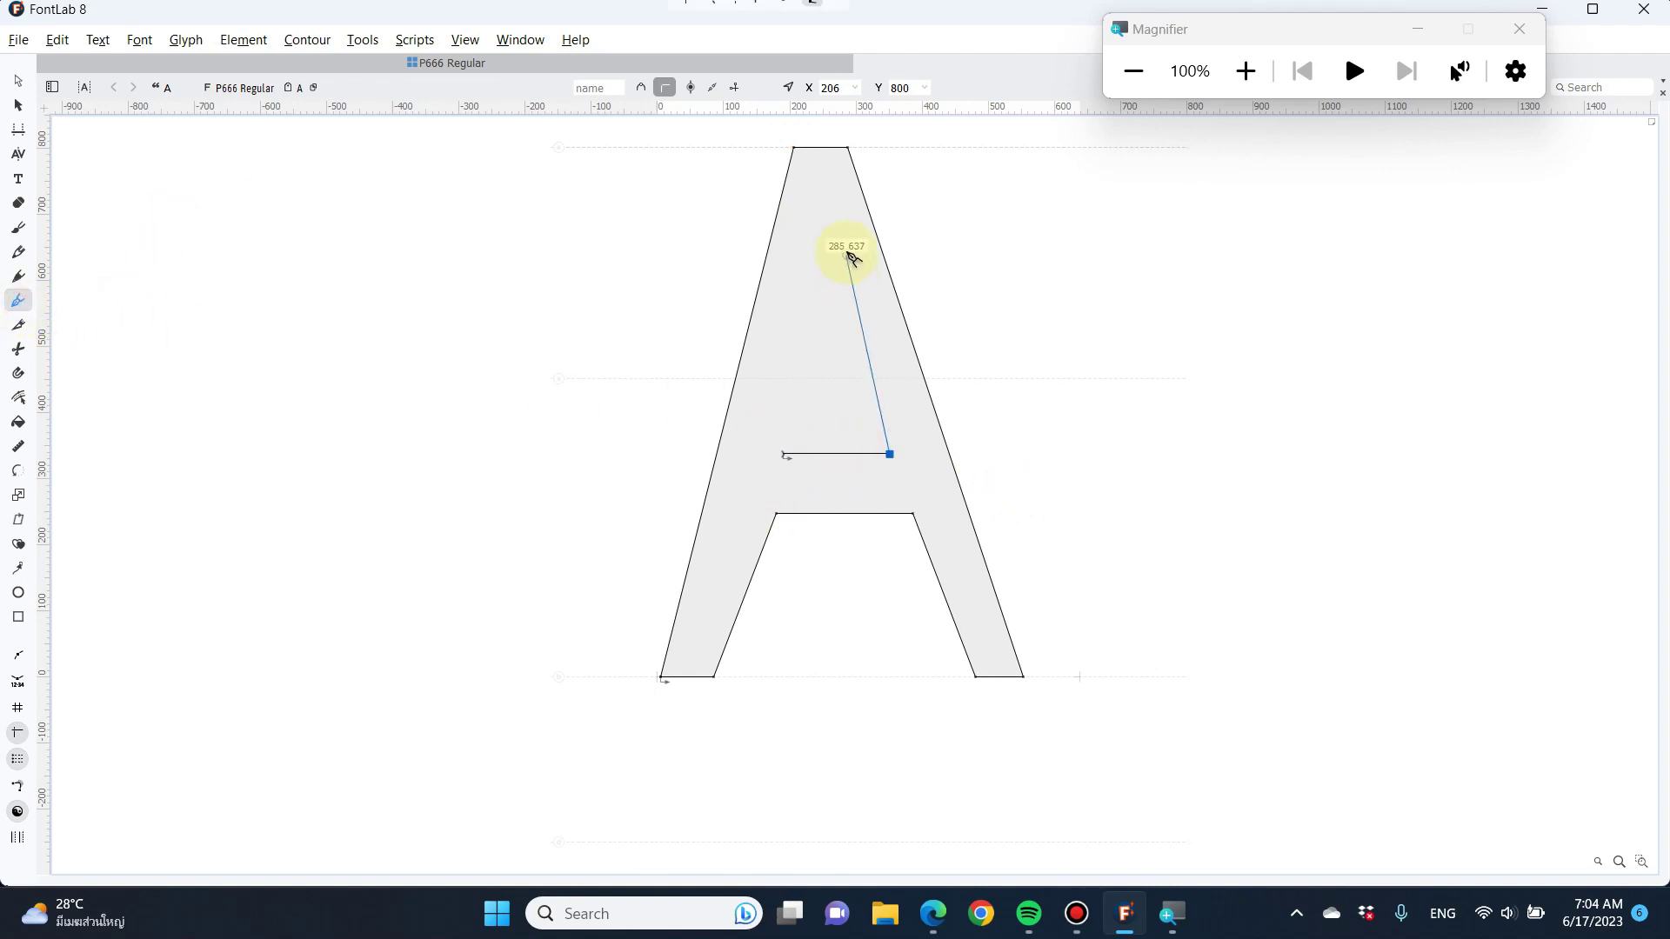
left_click(827, 186)
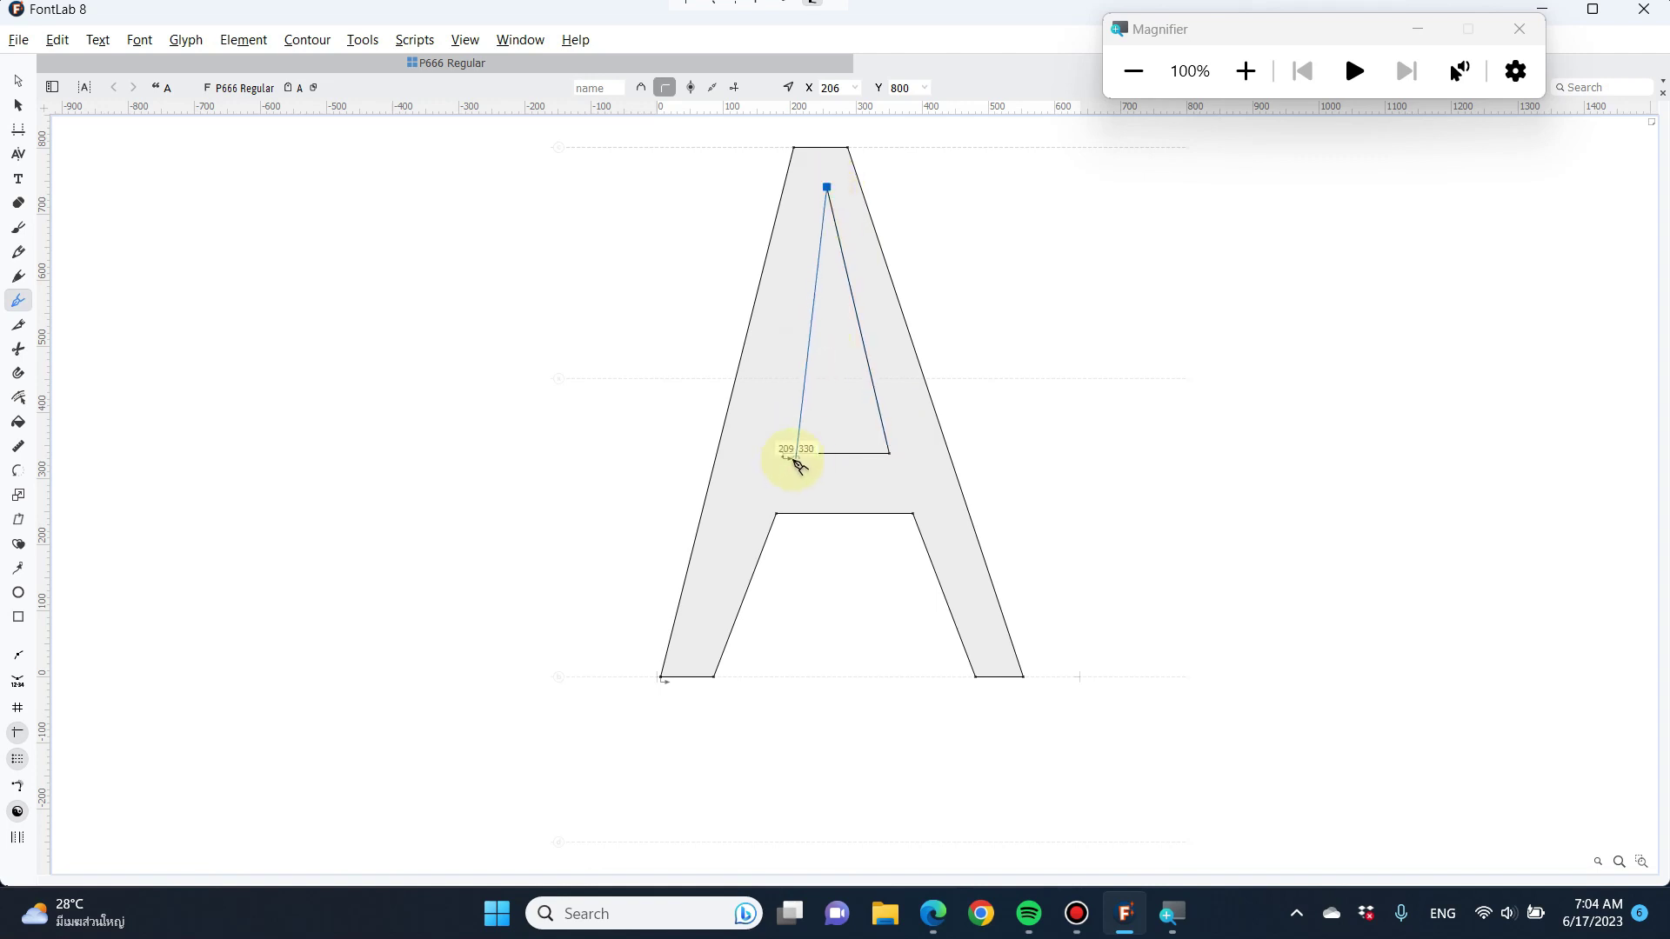
left_click(783, 454)
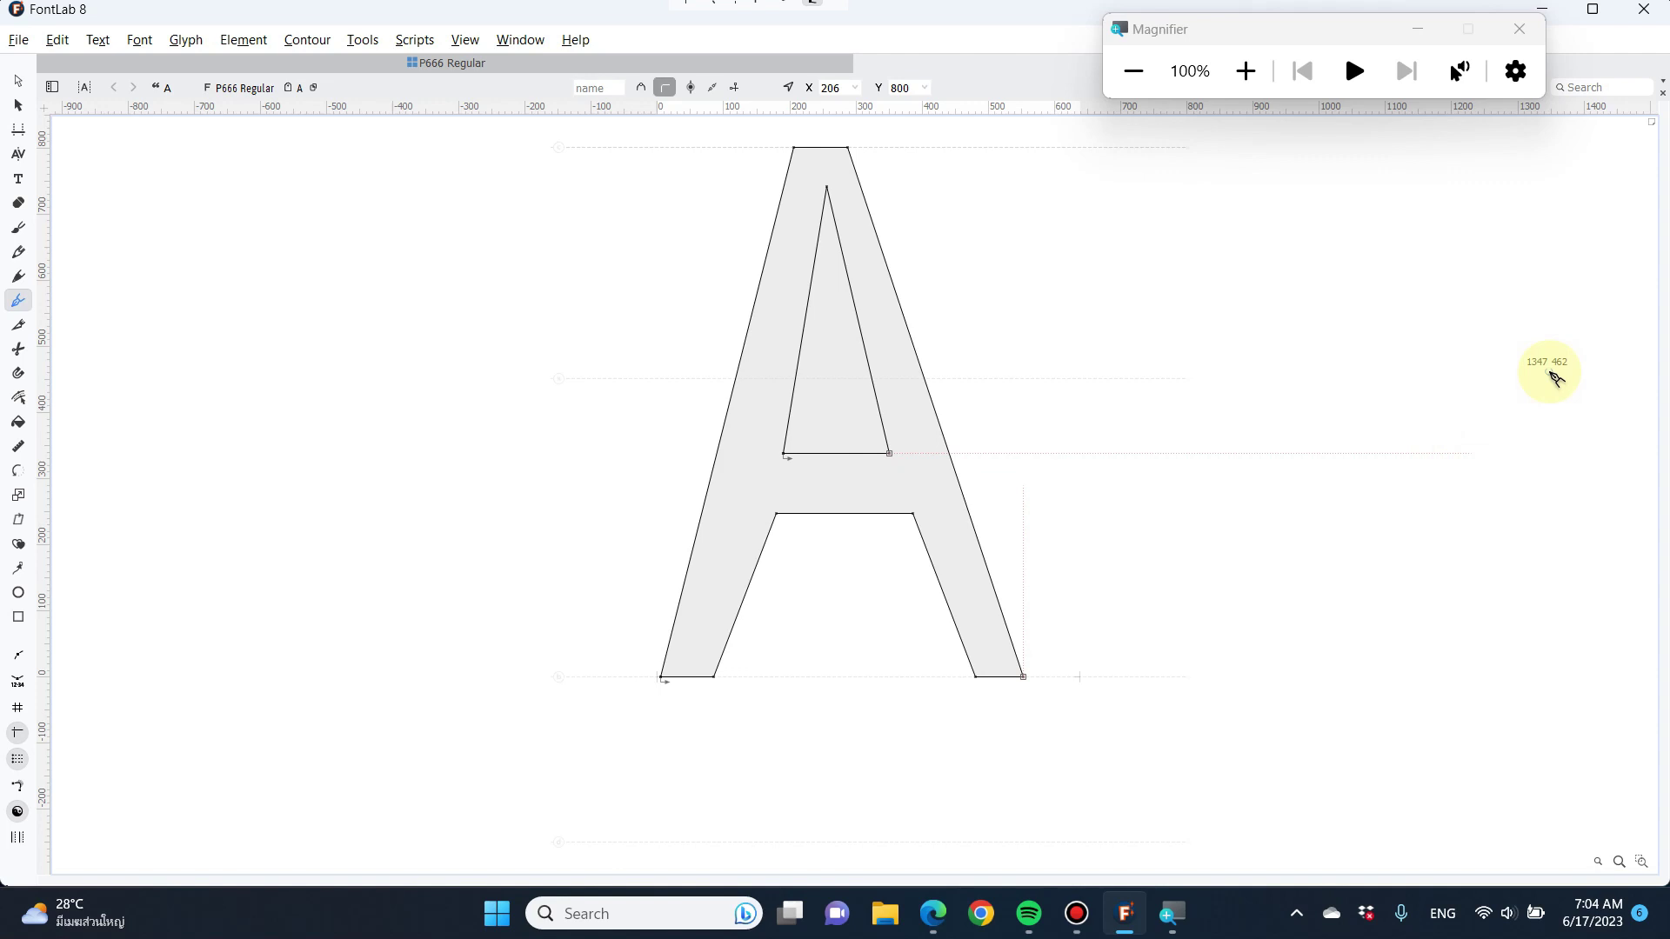
key("space")
key("a")
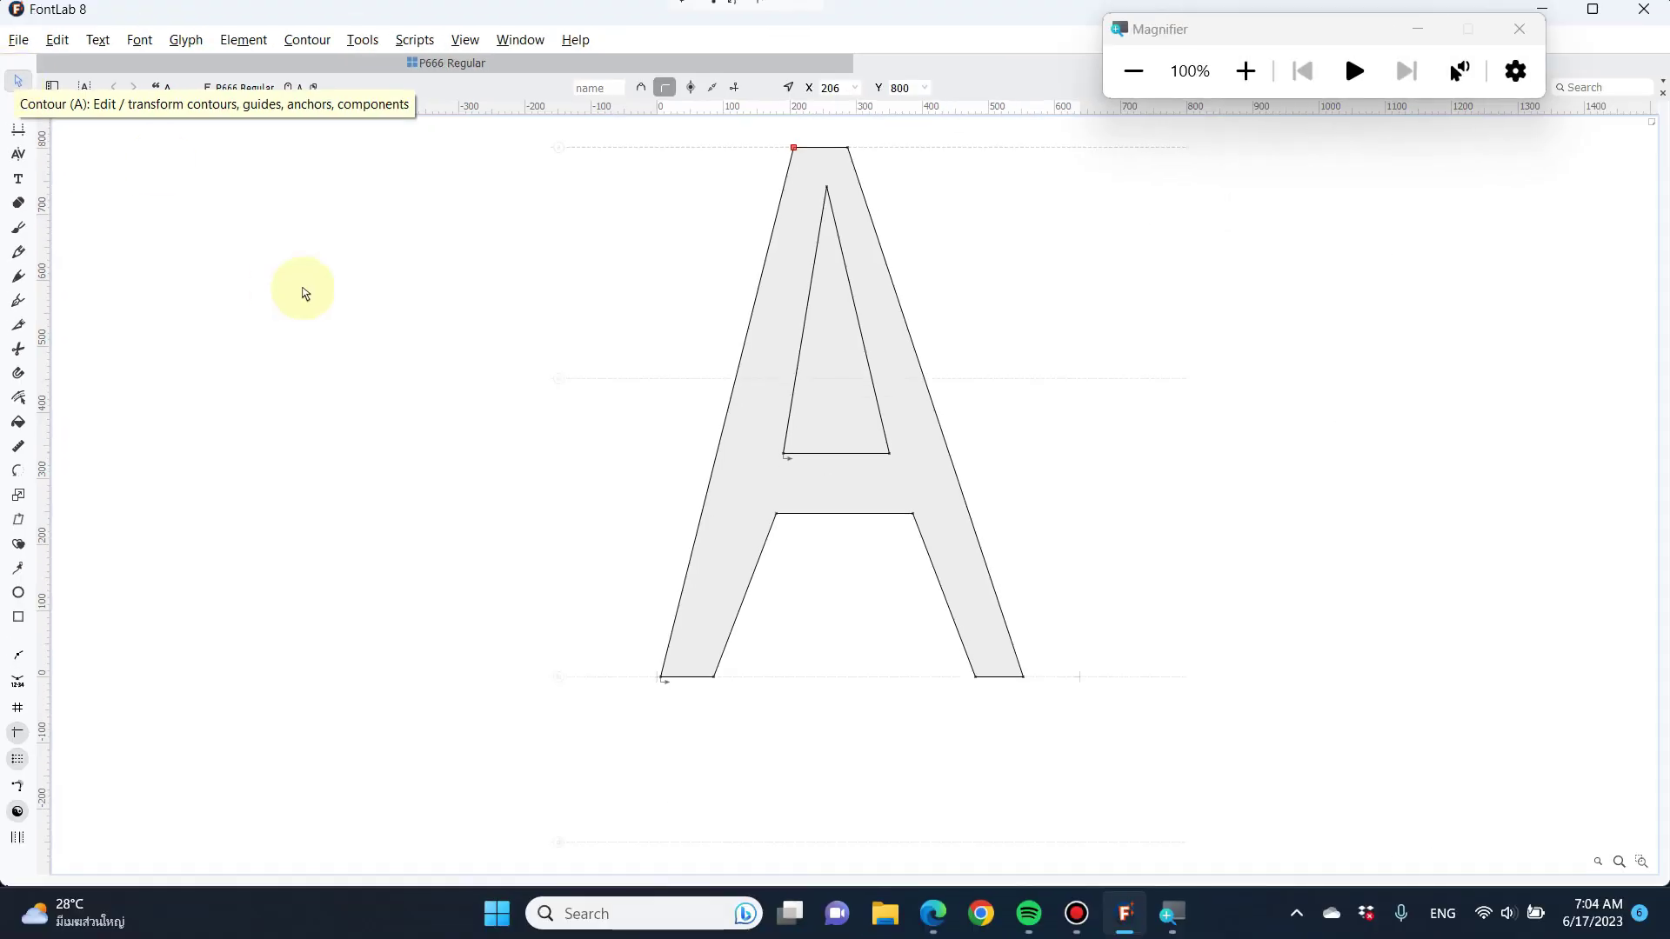
left_click(782, 454)
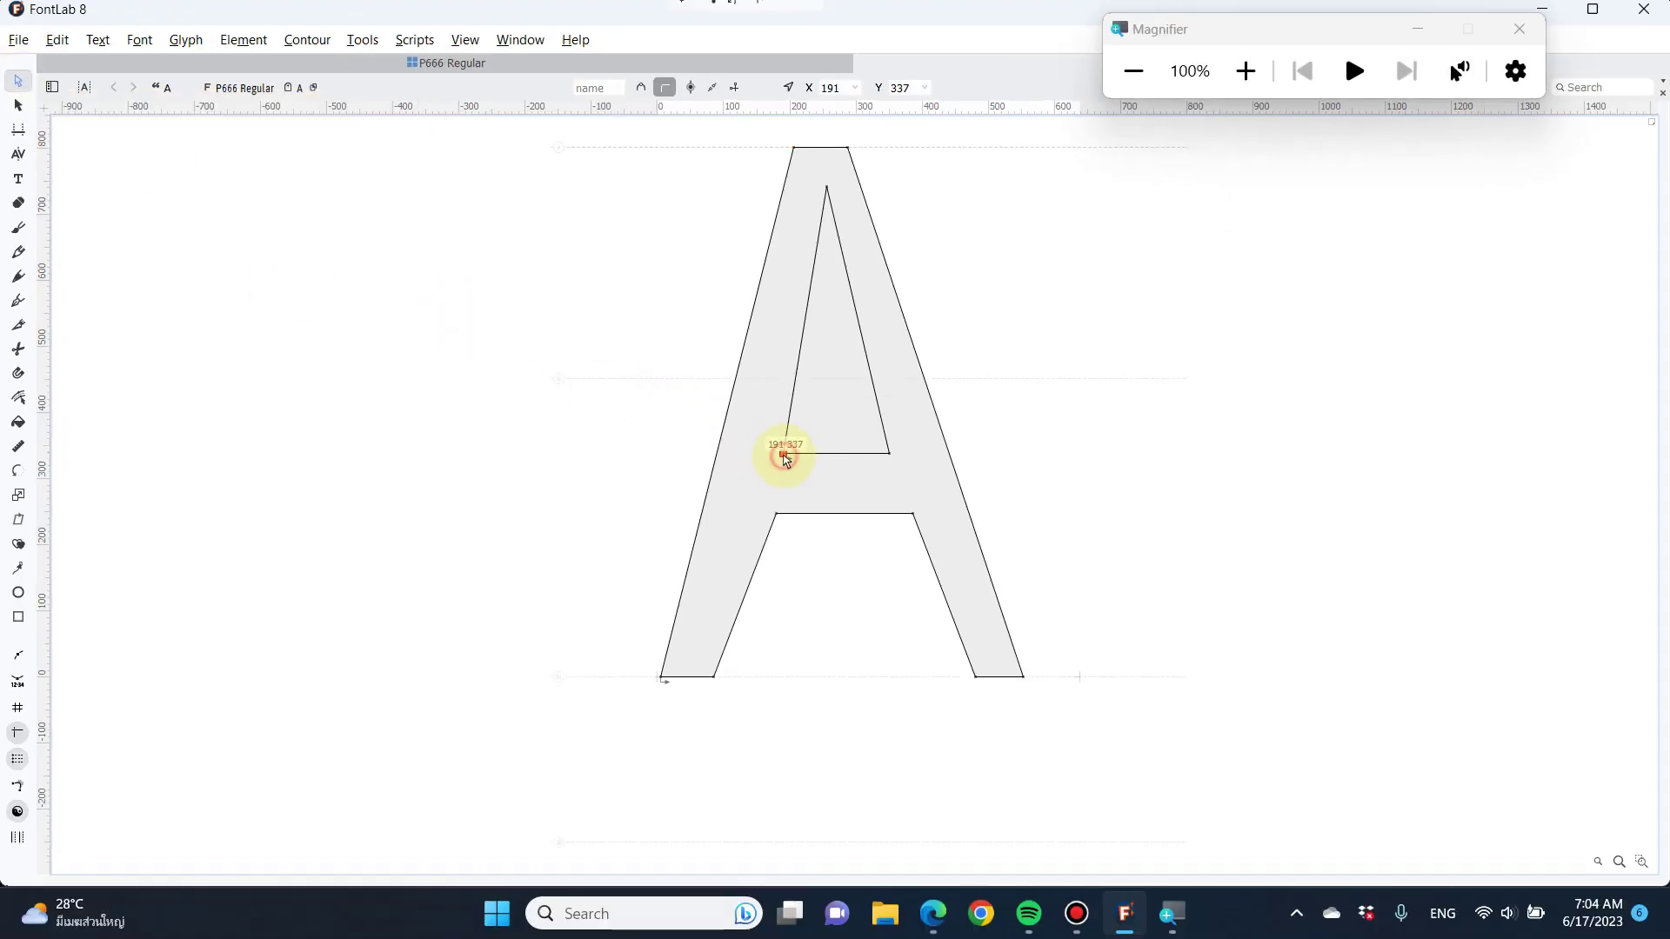
Reverse the direction of the A's triangular inner counter contour via Reverse Contour
right_click(785, 459)
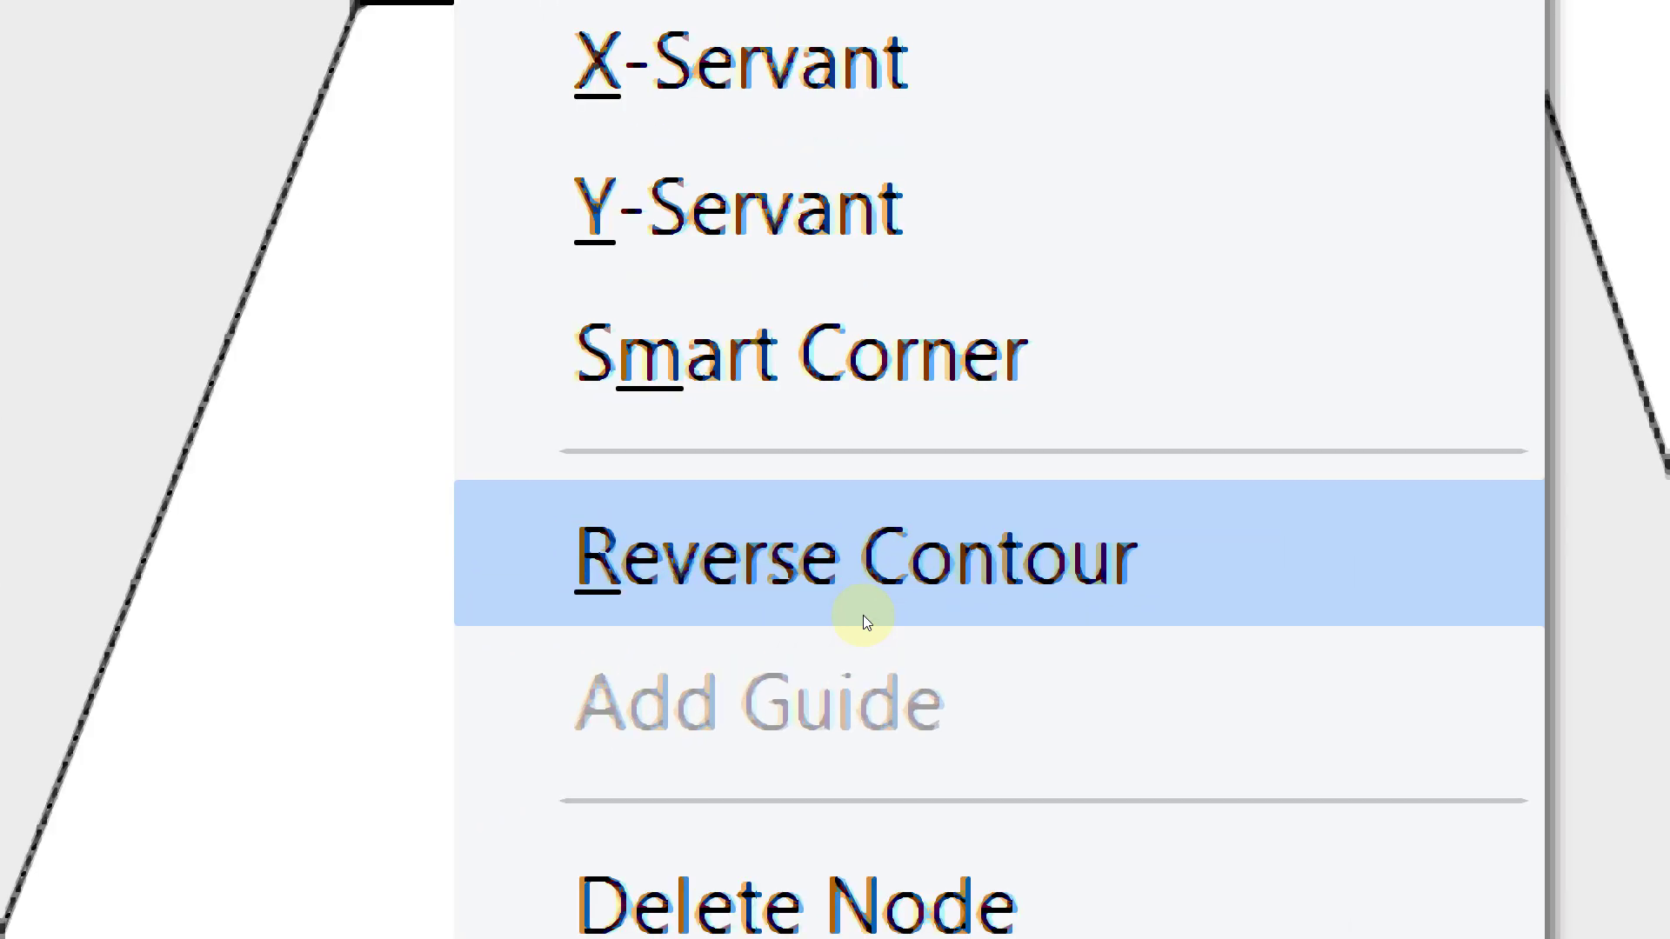
left_click(872, 607)
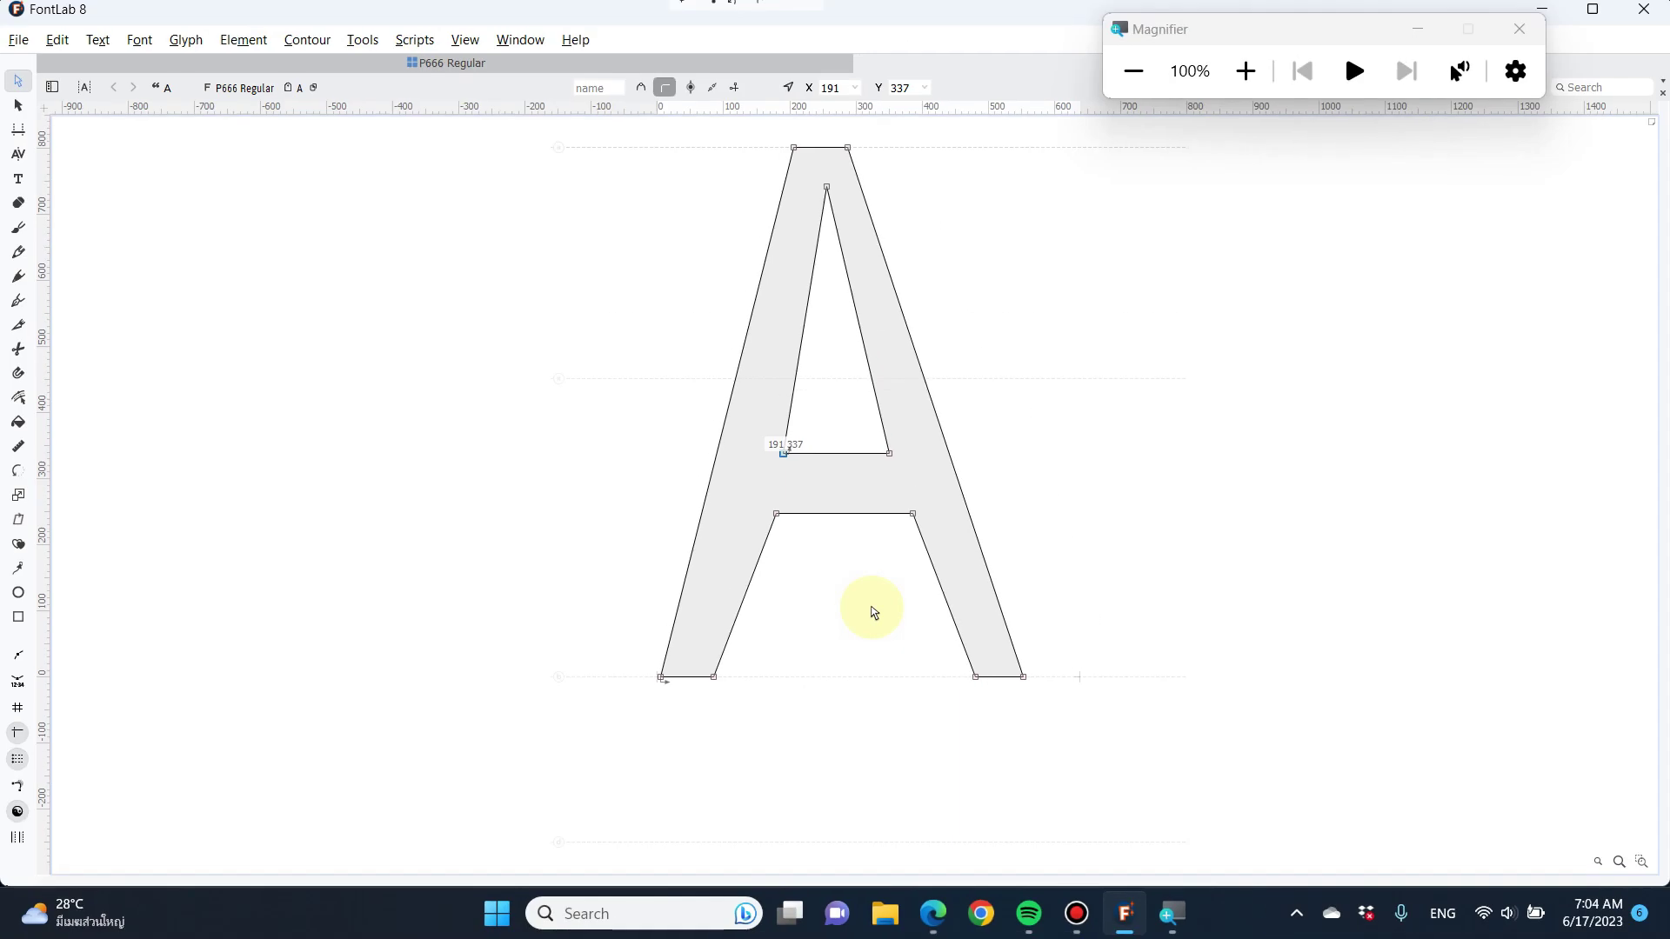
key("space")
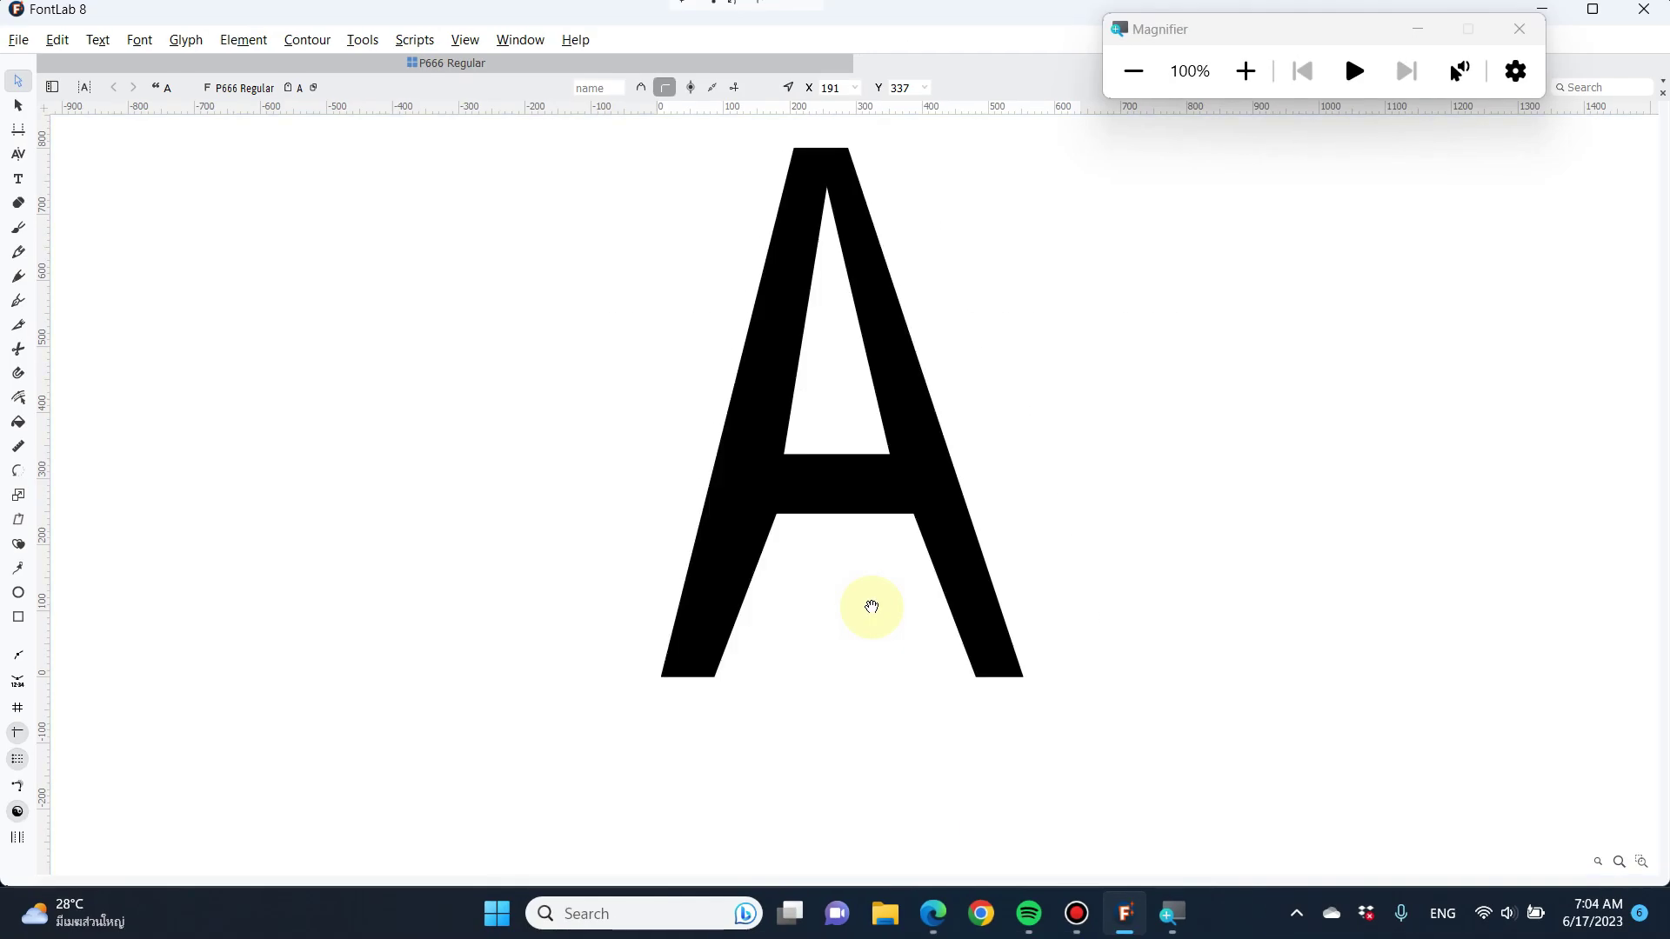